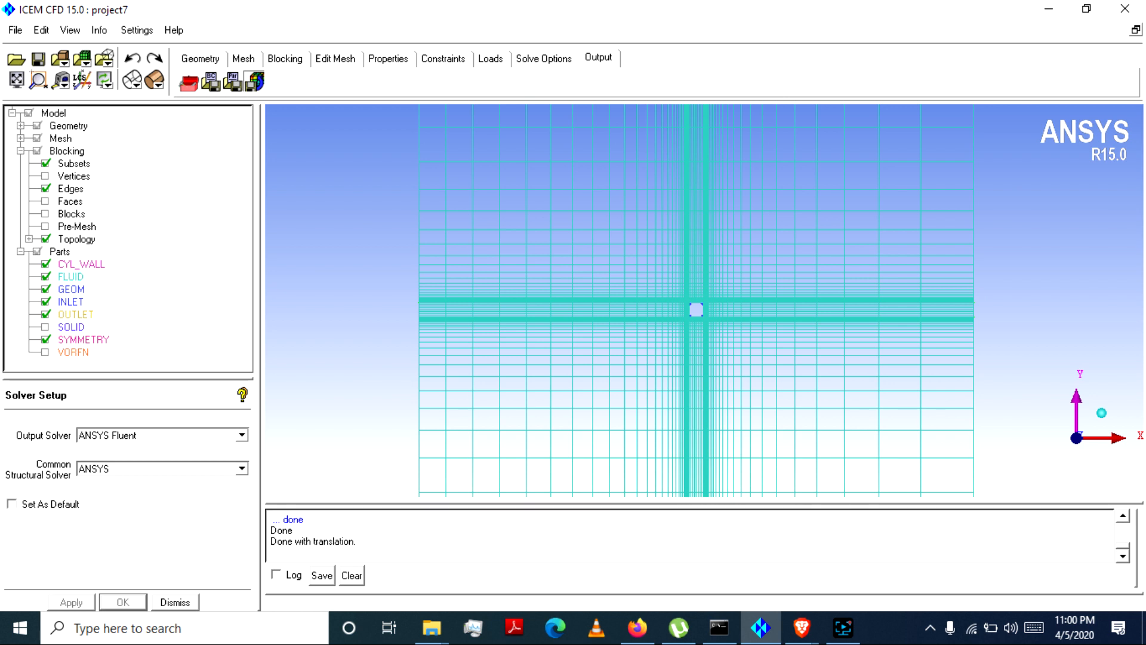
# Step: Search the computer for Fluent 15.0 and open its launcher
pyautogui.click(84, 627)
pyautogui.write('fi')
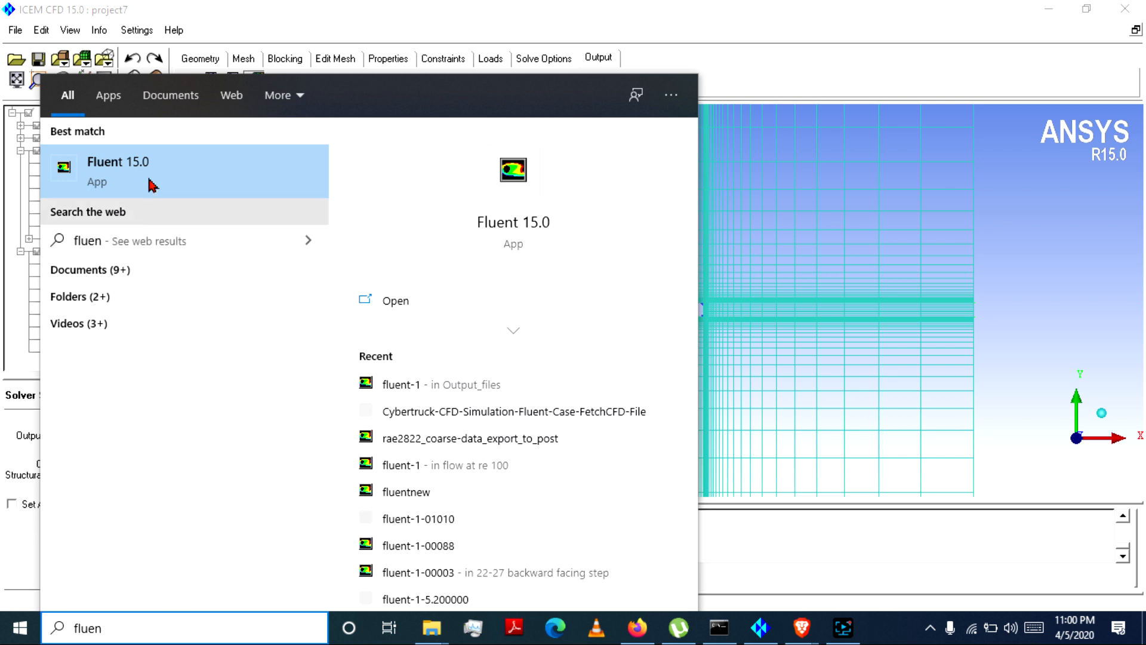
pyautogui.click(152, 180)
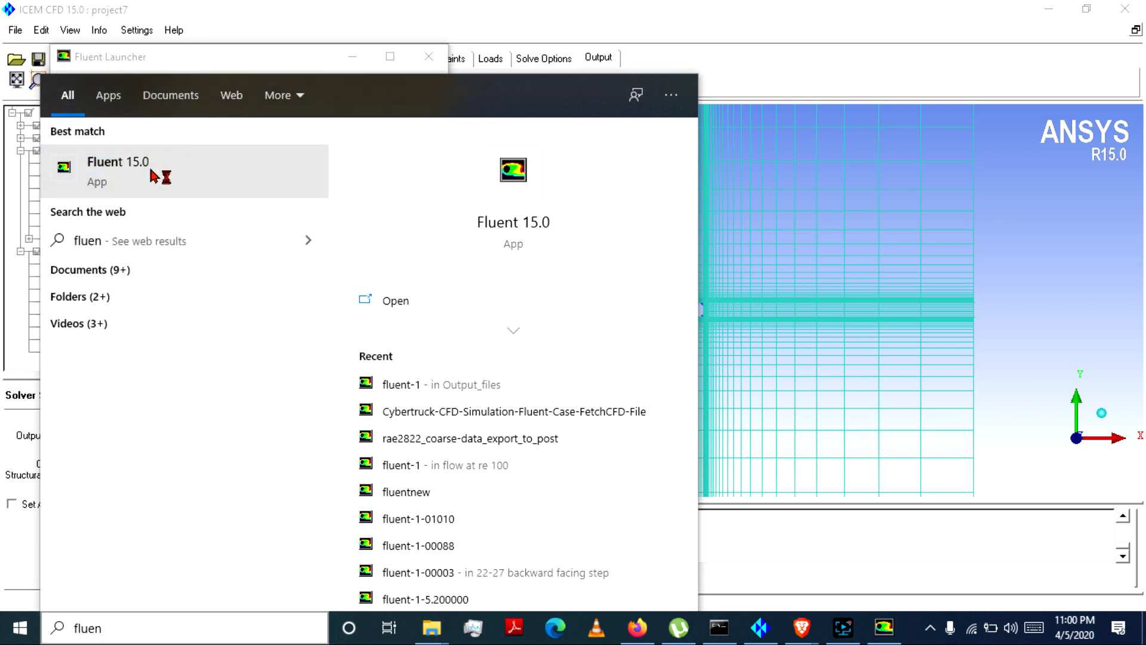
pyautogui.click(248, 52)
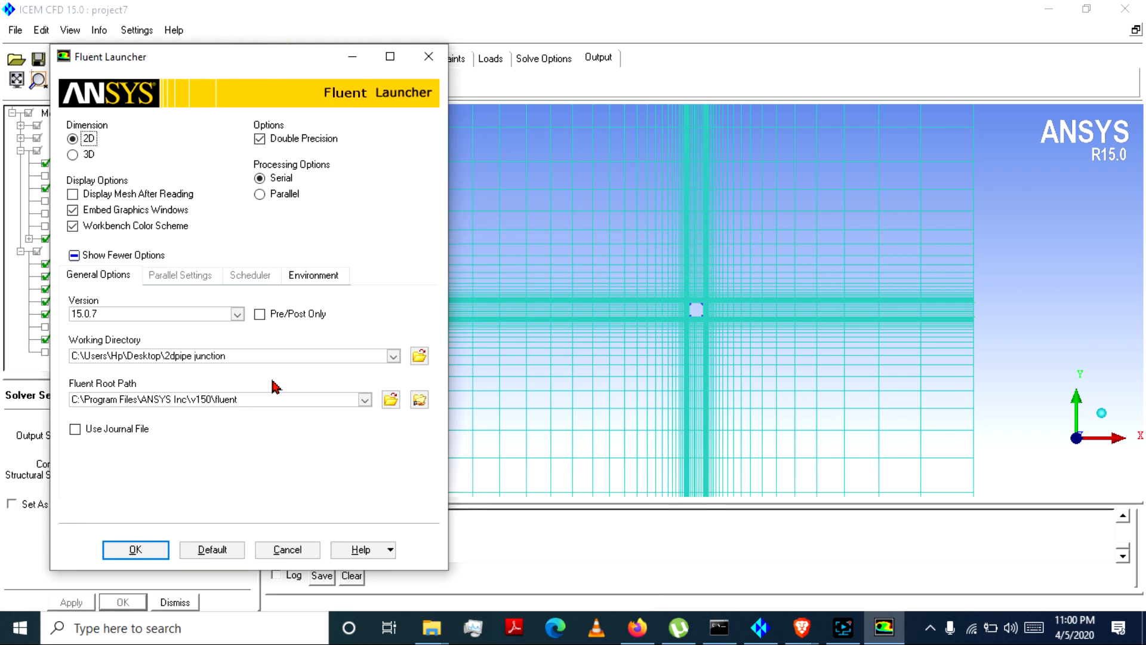
# Step: Set the working directory to the "sqaure cylinder" folder on the Desktop and start the 2D double-precision serial session
pyautogui.click(419, 356)
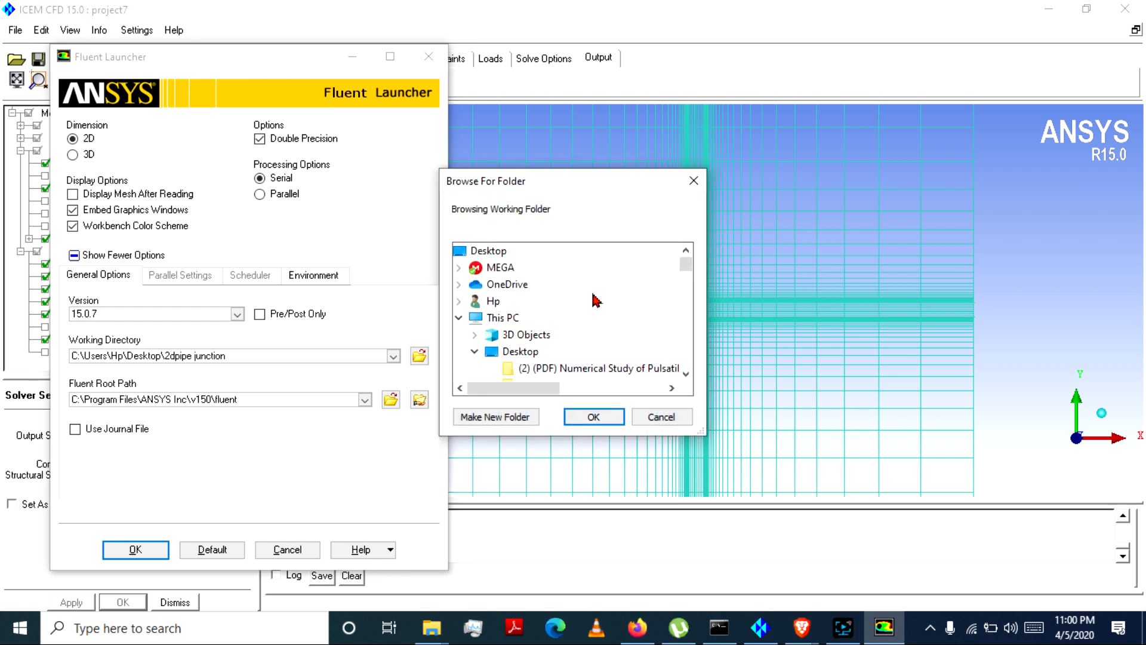
pyautogui.scroll(-2, 608, 296)
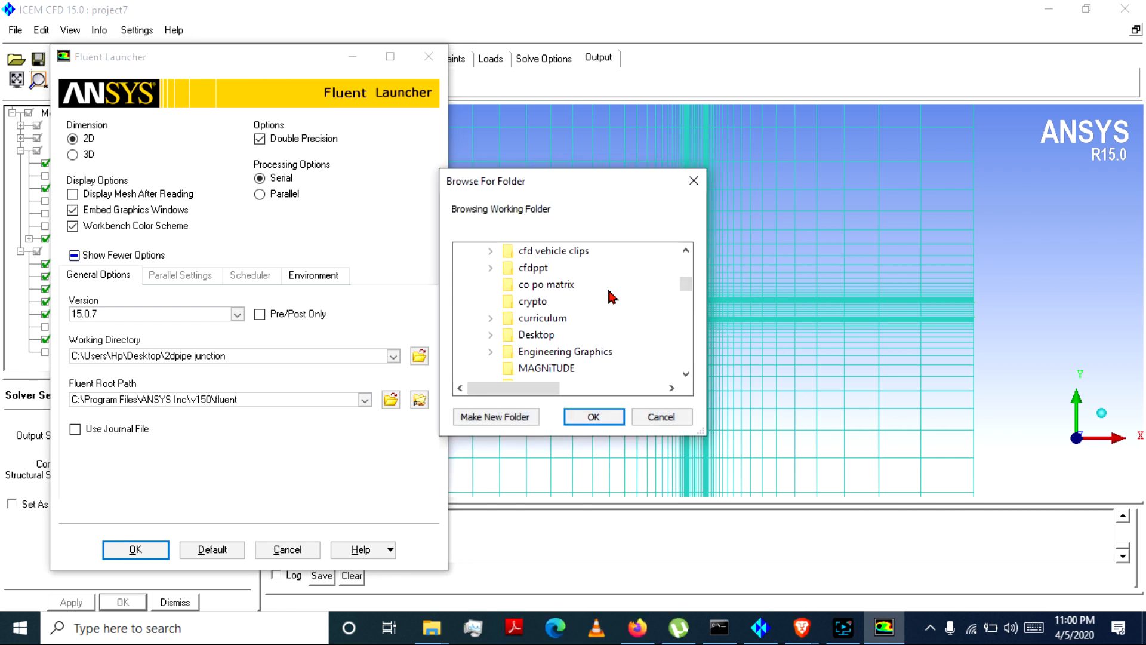
pyautogui.scroll(5, 610, 296)
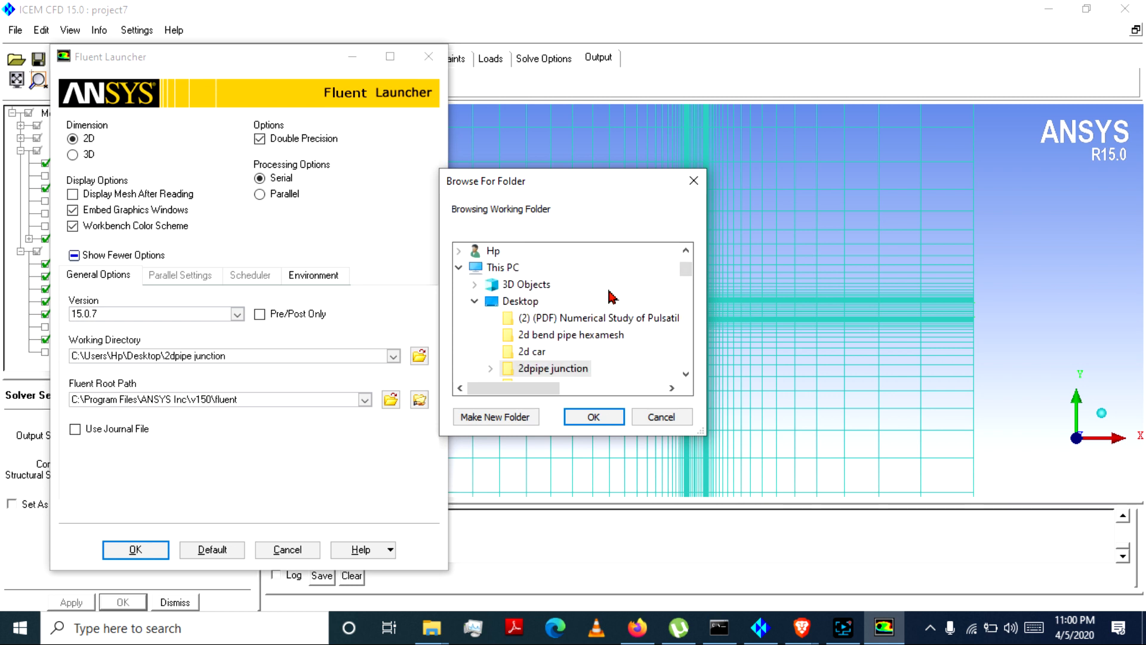
pyautogui.click(541, 352)
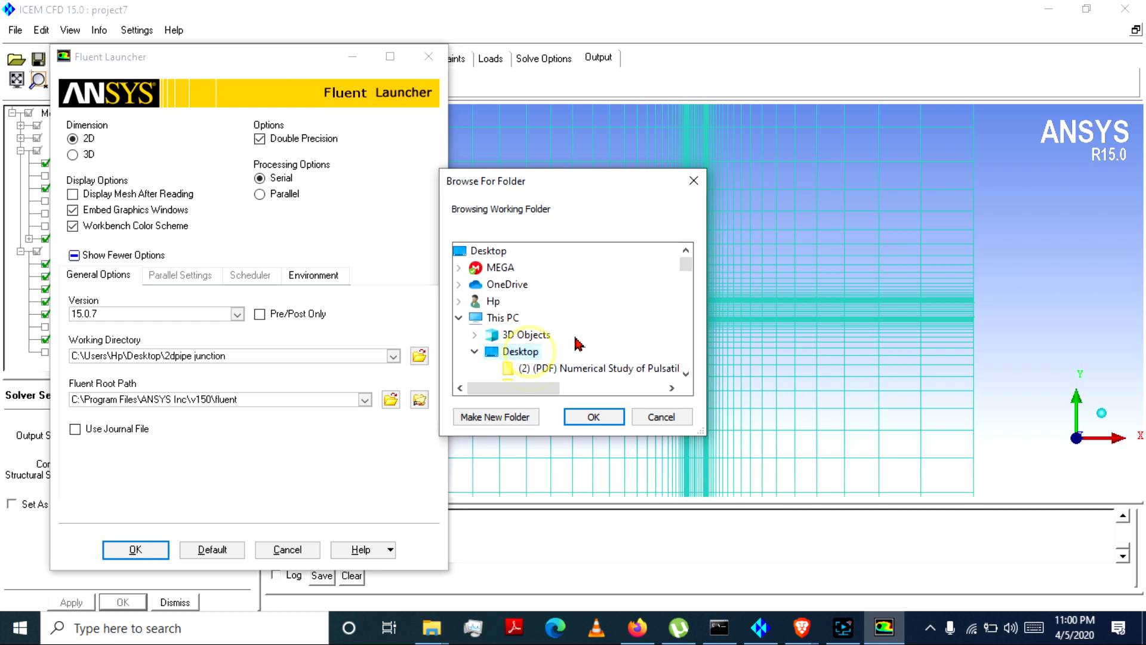
pyautogui.scroll(-2, 618, 332)
pyautogui.scroll(-5, 617, 333)
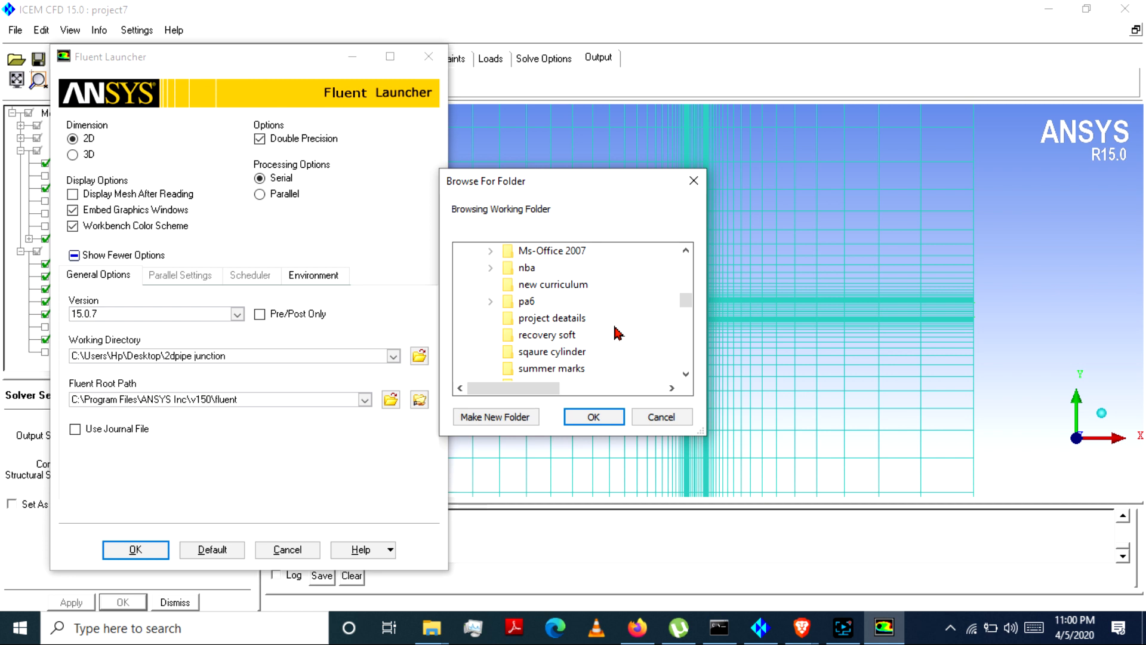
pyautogui.click(552, 351)
pyautogui.click(596, 417)
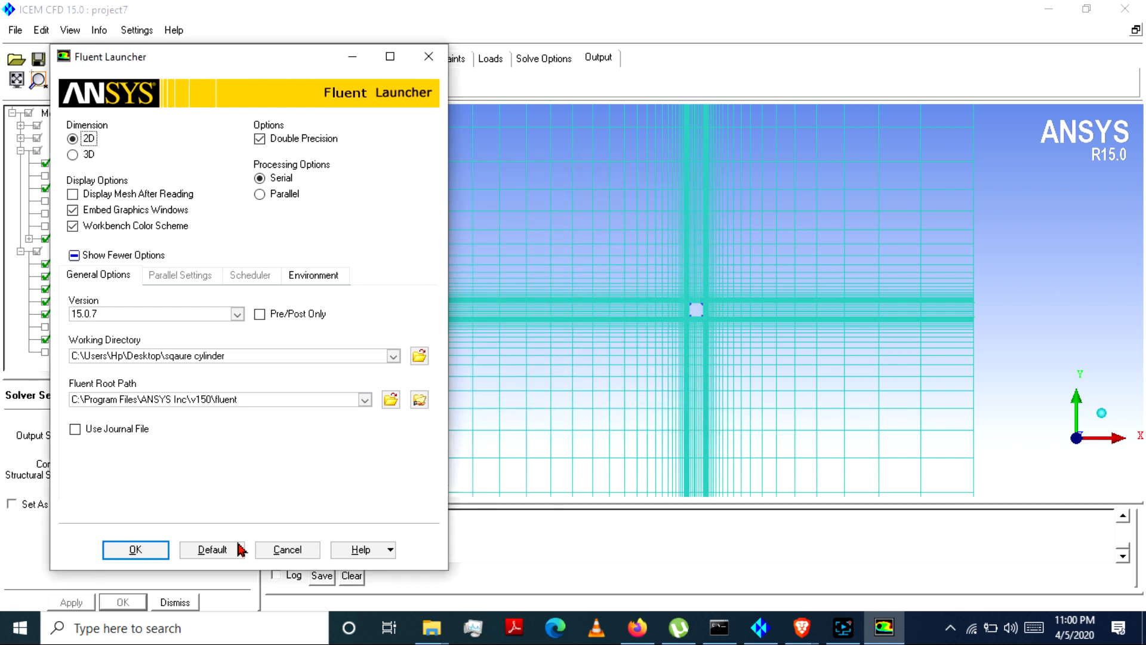
pyautogui.click(136, 550)
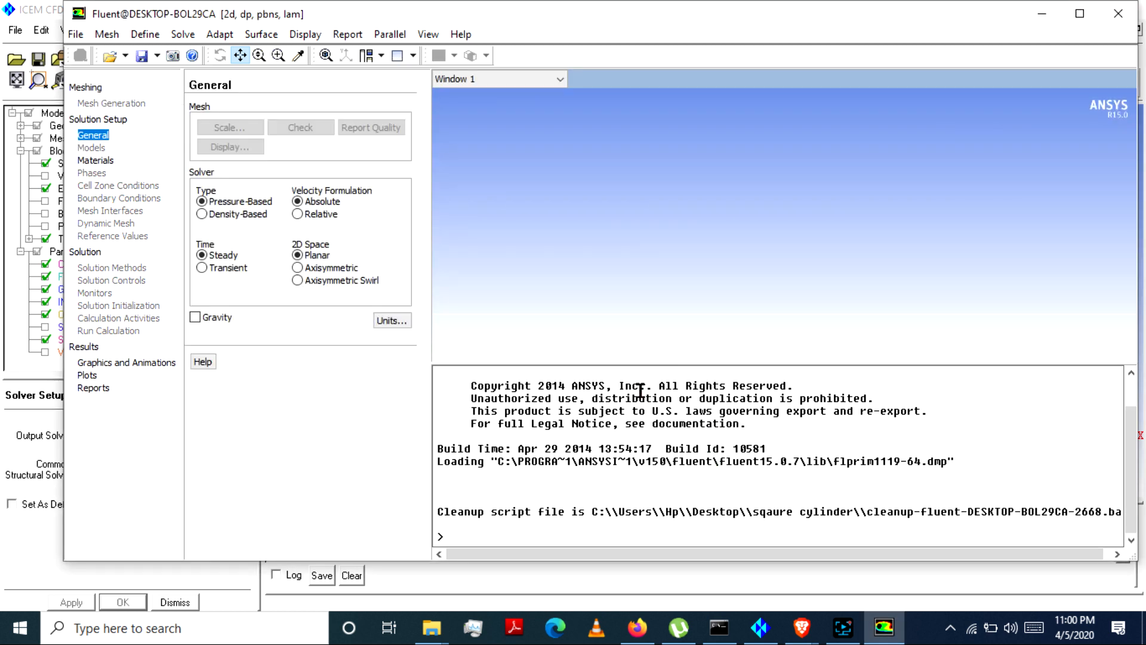
# Step: Maximize the Fluent window and read the mesh file "square mesh.msh" from the working directory
pyautogui.click(1077, 14)
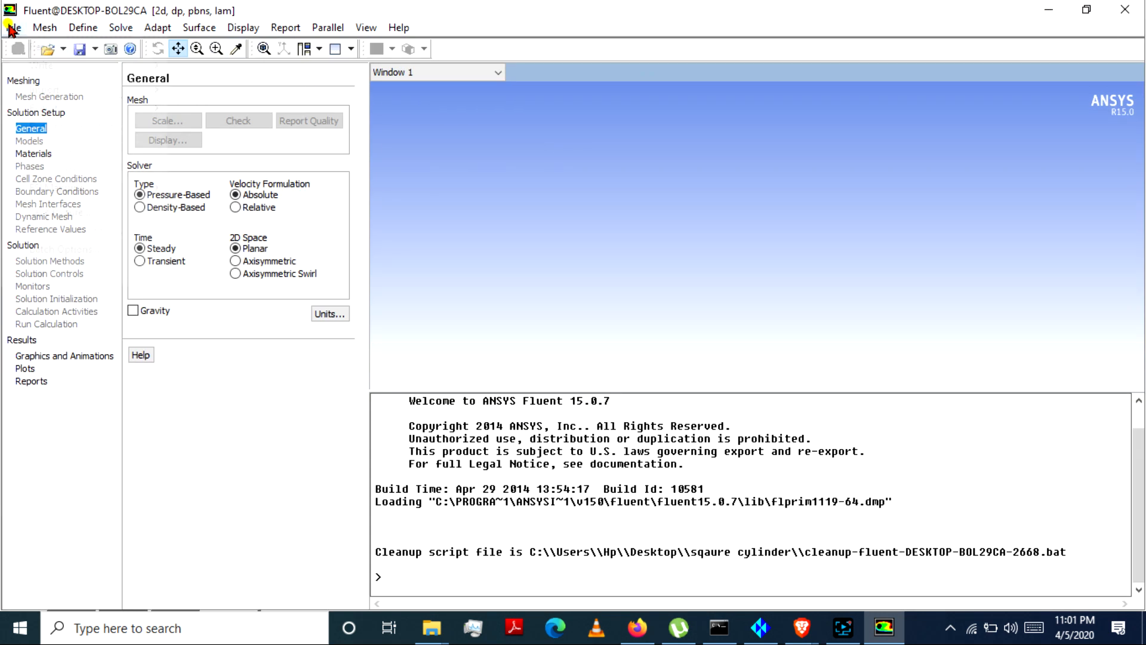
pyautogui.click(13, 28)
pyautogui.moveTo(149, 48)
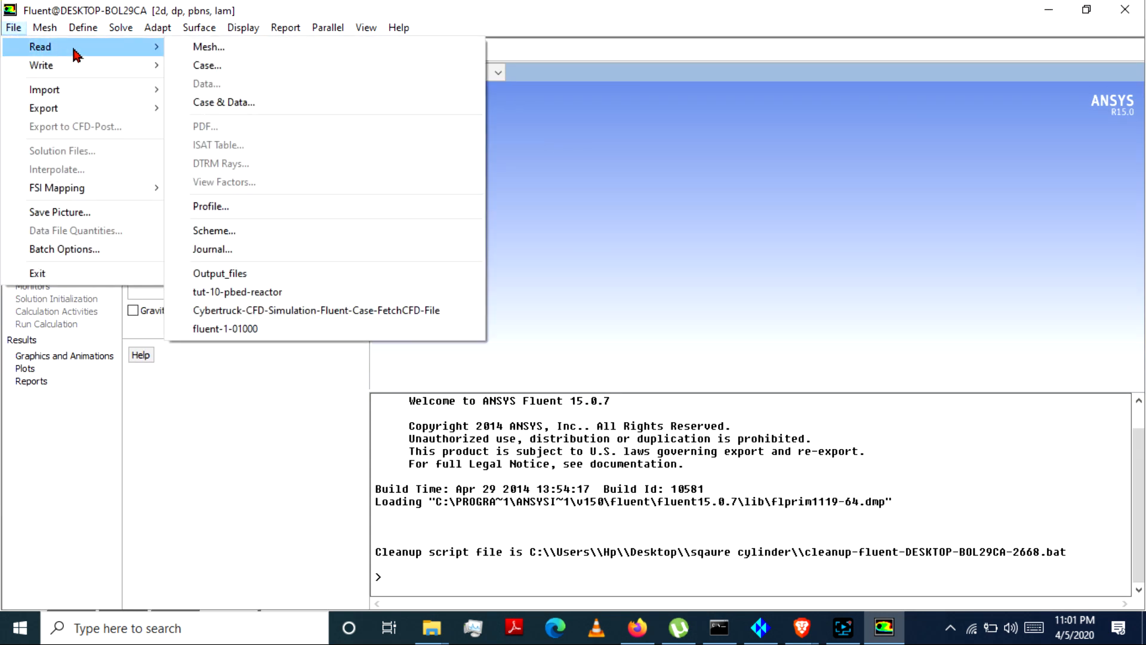
pyautogui.click(210, 53)
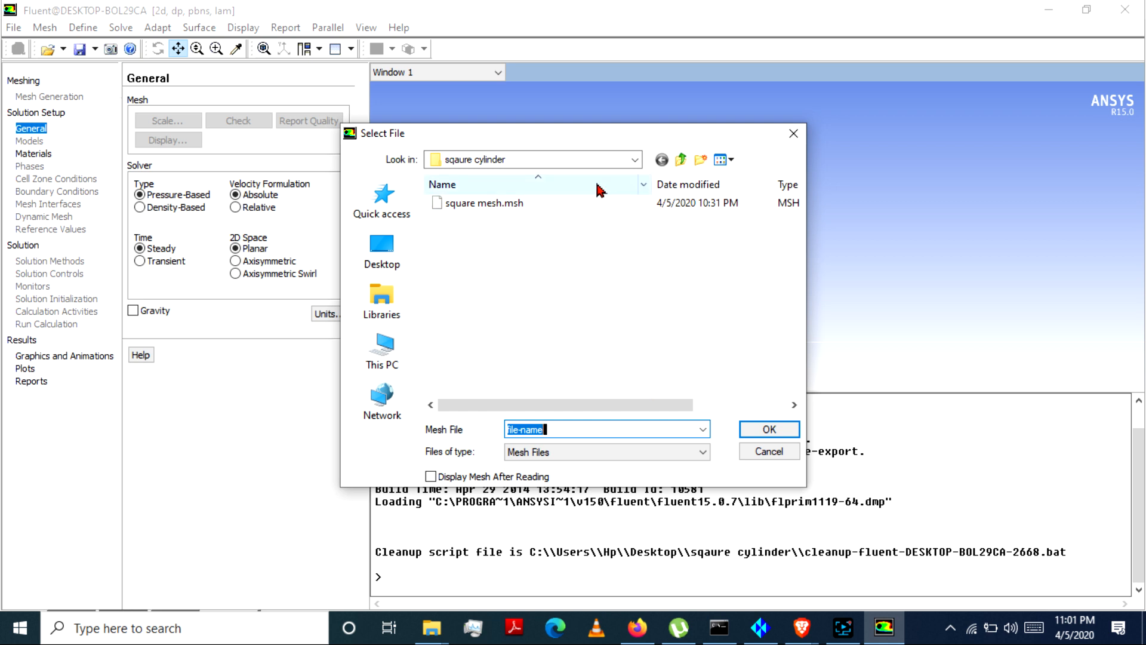
pyautogui.click(512, 203)
pyautogui.click(512, 203)
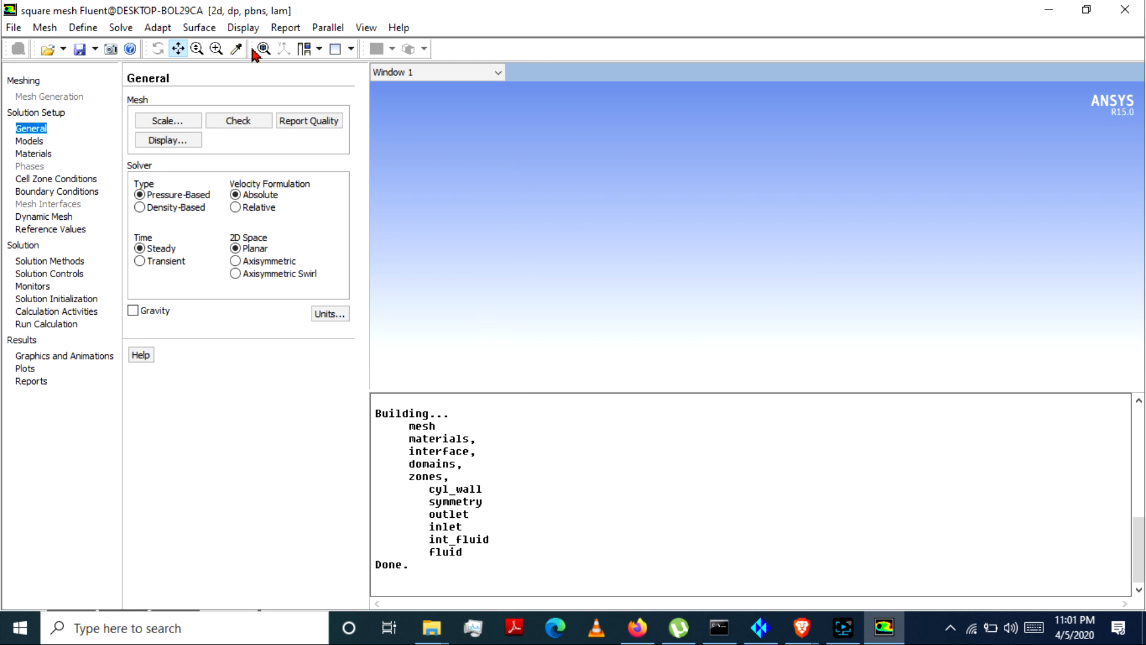
# Step: Display the mesh edges for all surfaces: cyl_wall, inlet, int_fluid, outlet and symmetry
pyautogui.click(243, 27)
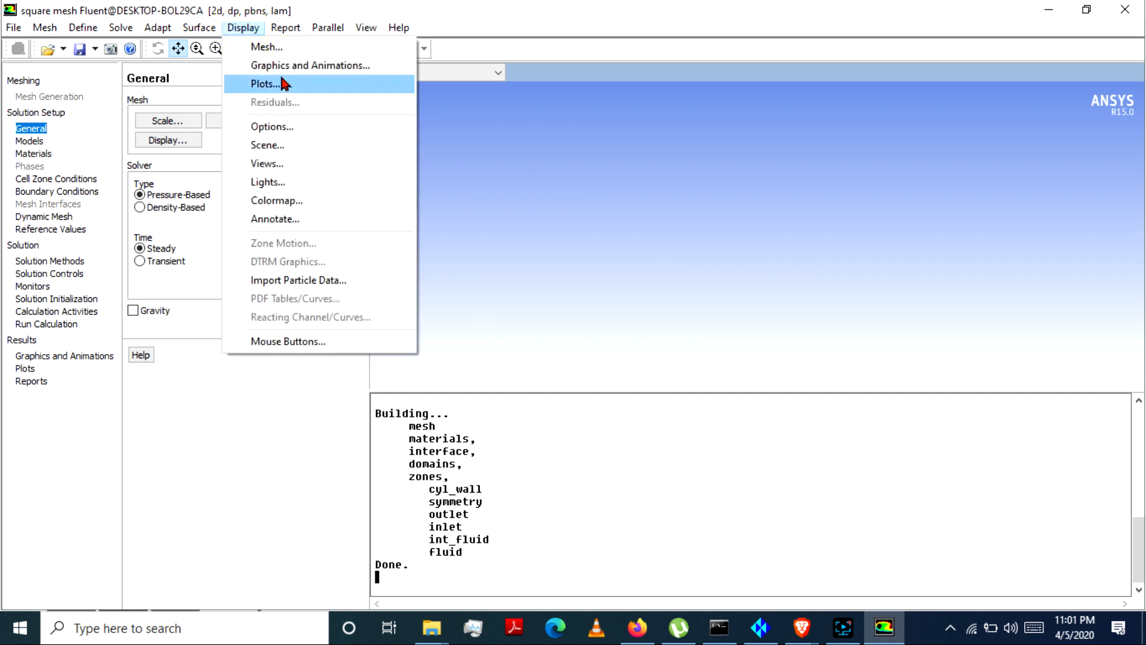
pyautogui.click(265, 47)
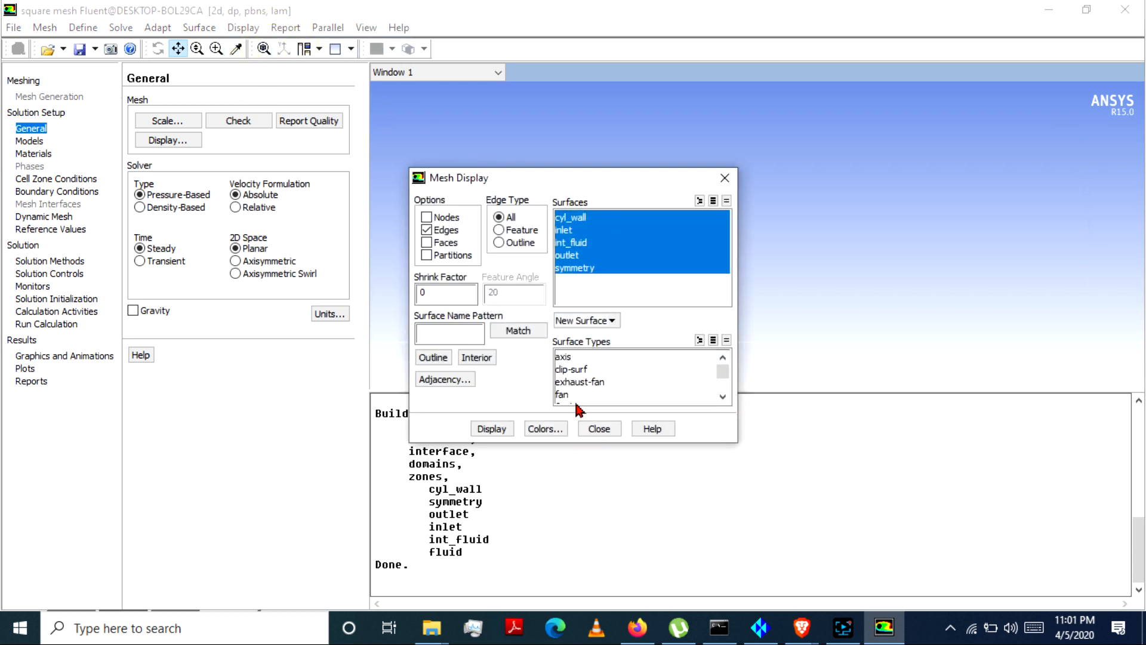
pyautogui.click(487, 428)
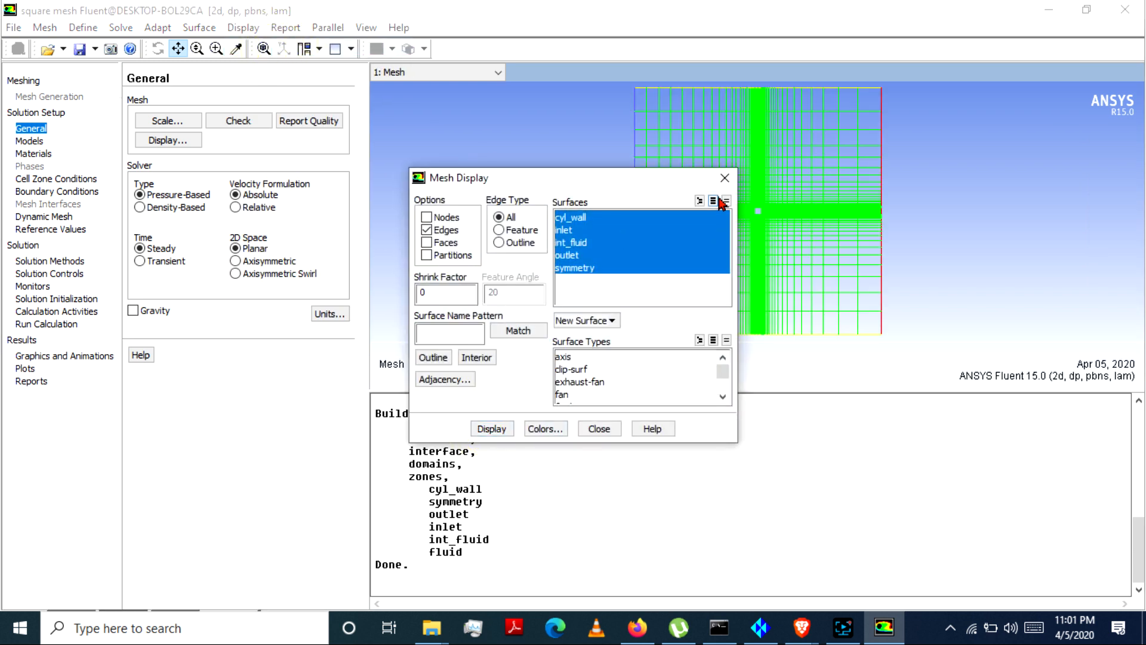
pyautogui.click(725, 177)
# Step: Examine the displayed mesh up close around the square cylinder at the domain's centre, probing the surfaces there
pyautogui.moveTo(684, 190); pyautogui.dragTo(770, 224)
pyautogui.moveTo(770, 224); pyautogui.dragTo(936, 238, button='middle')
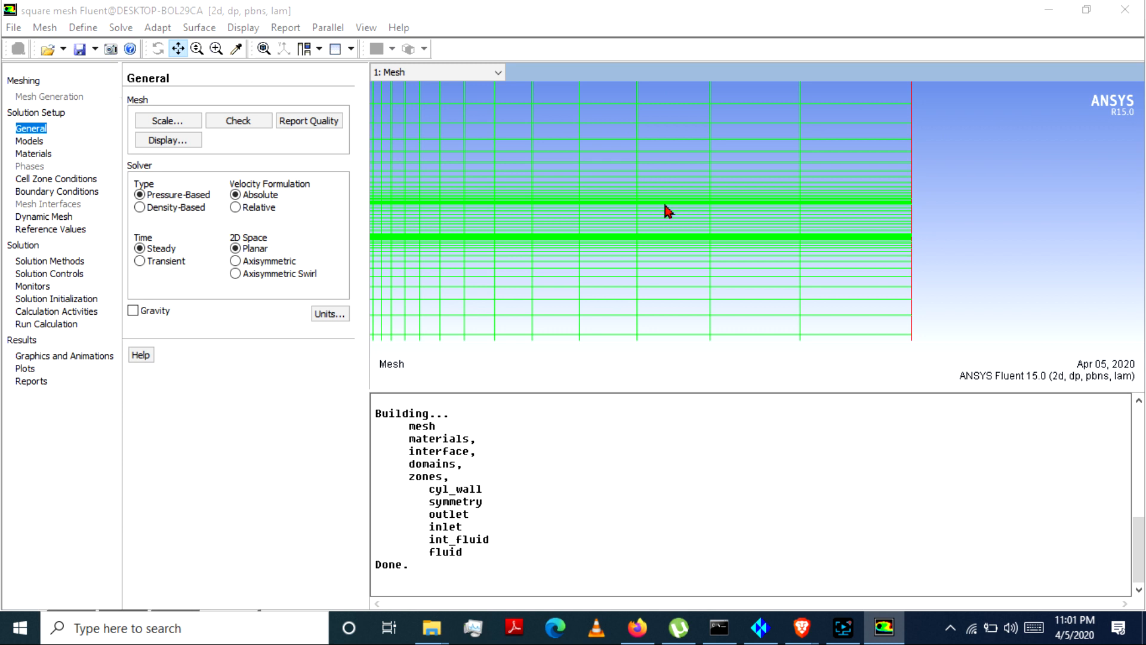
pyautogui.moveTo(632, 190); pyautogui.dragTo(632, 190, button='middle')
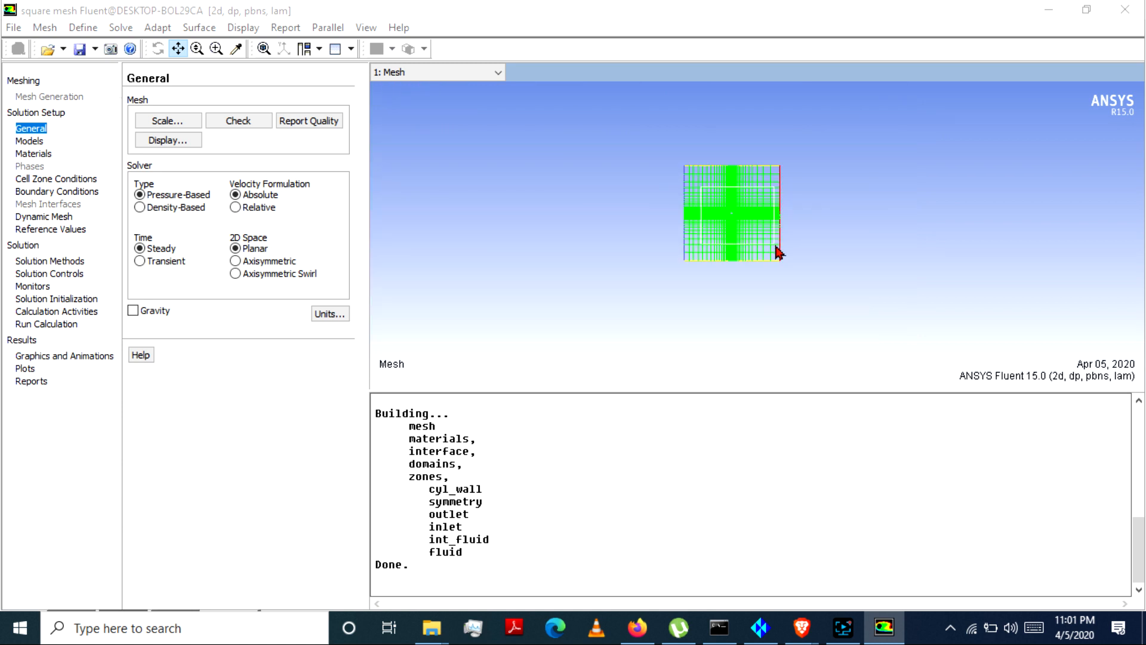
pyautogui.moveTo(777, 250); pyautogui.dragTo(778, 250, button='middle')
pyautogui.moveTo(727, 207); pyautogui.dragTo(752, 244, button='middle')
pyautogui.moveTo(688, 158); pyautogui.dragTo(797, 199, button='middle')
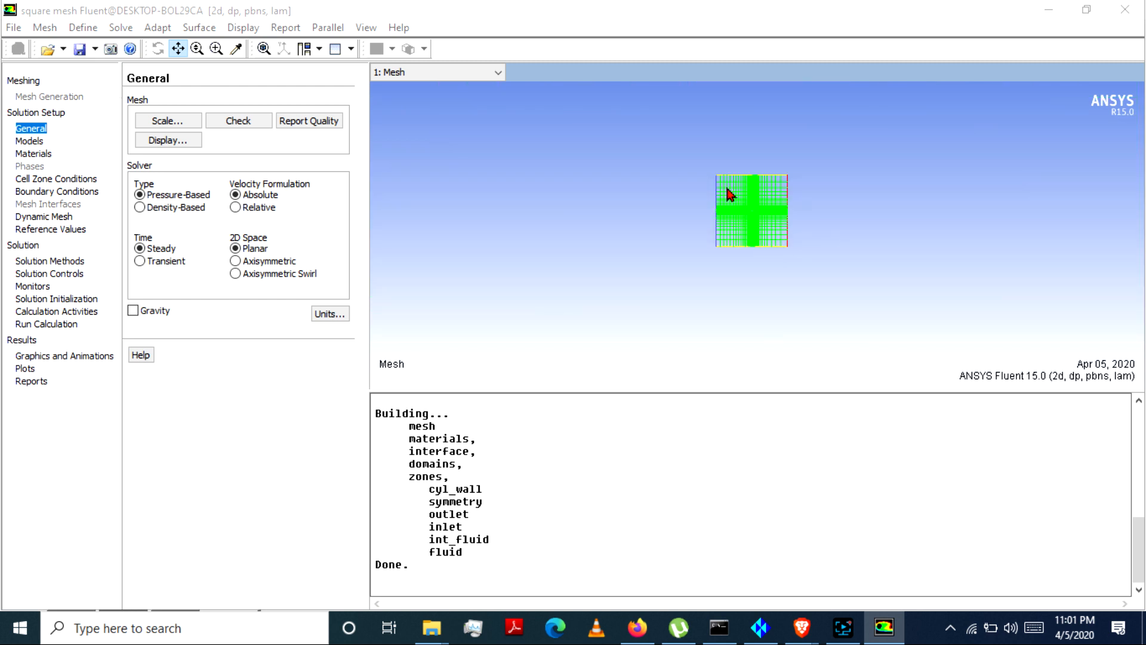
pyautogui.moveTo(762, 254); pyautogui.dragTo(762, 253, button='middle')
pyautogui.moveTo(768, 152); pyautogui.dragTo(788, 202, button='middle')
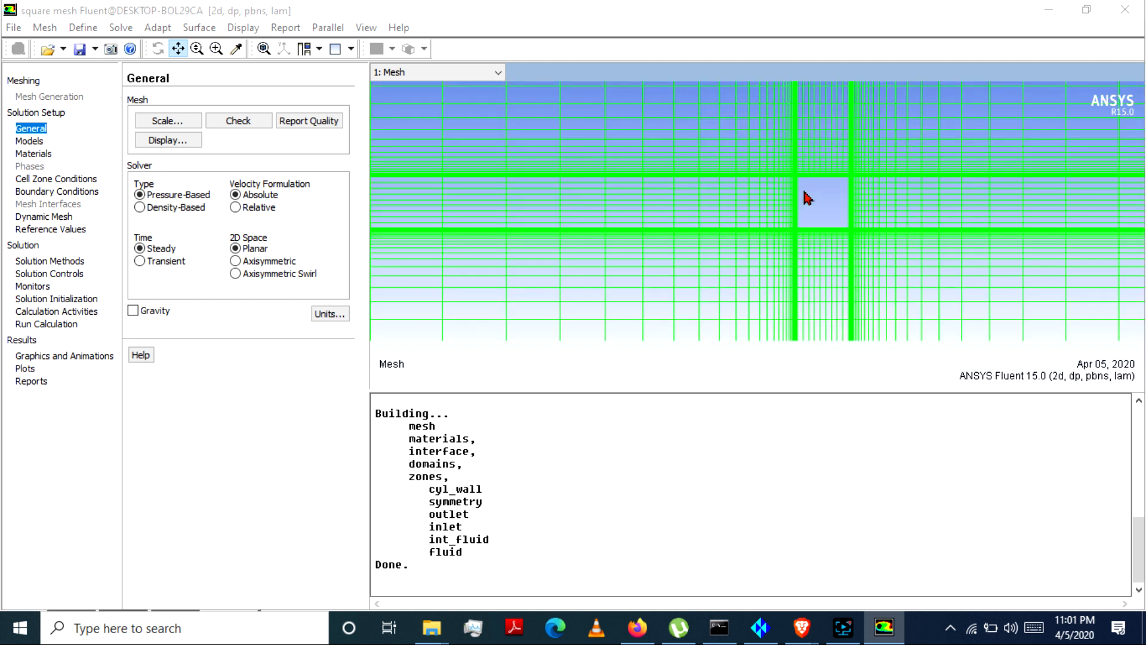
pyautogui.rightClick(812, 188)
pyautogui.rightClick(779, 200)
pyautogui.rightClick(760, 205)
pyautogui.middleClick(817, 199)
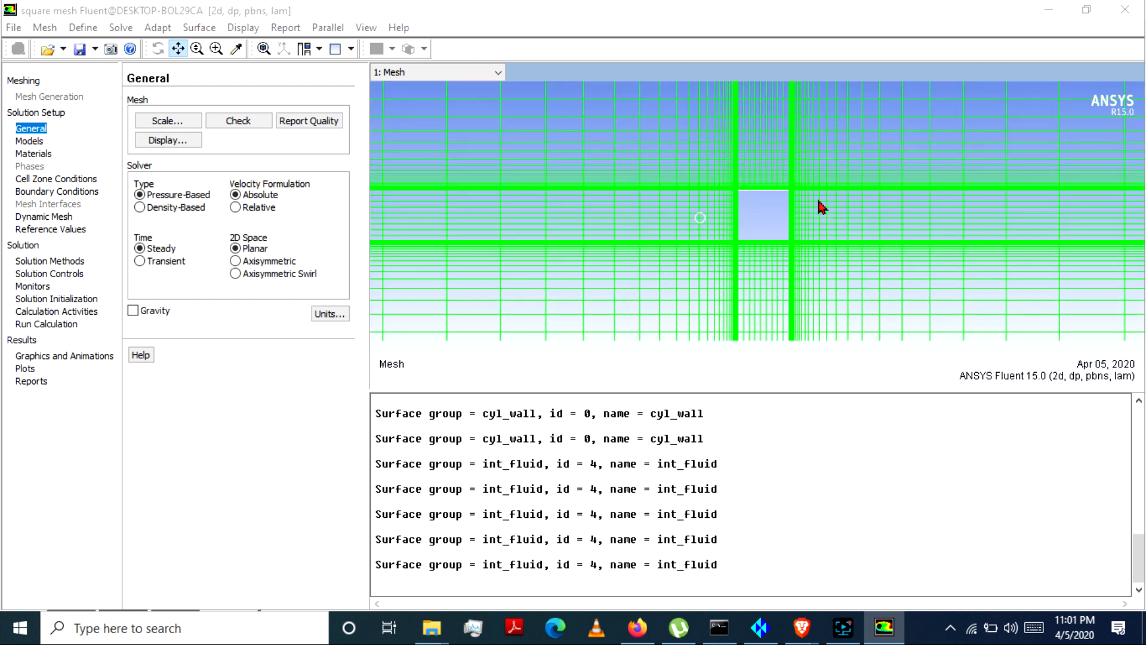
pyautogui.moveTo(768, 222); pyautogui.dragTo(643, 240)
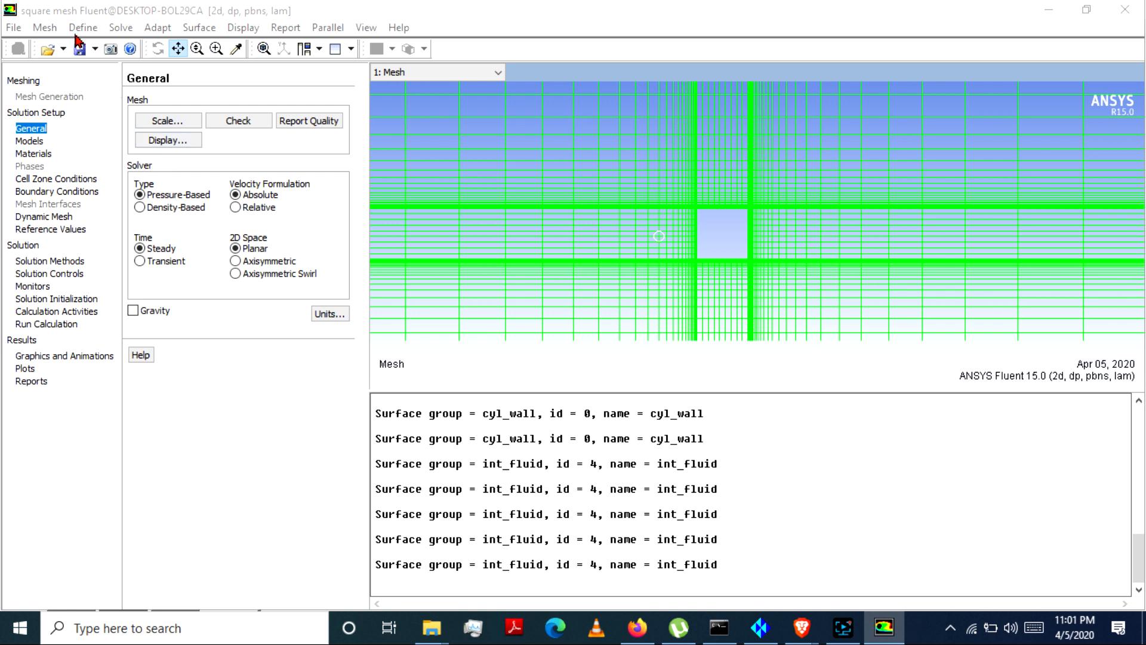
# Step: Run the mesh check and review the reported domain extents, volume statistics and face area statistics
pyautogui.click(46, 28)
pyautogui.click(86, 48)
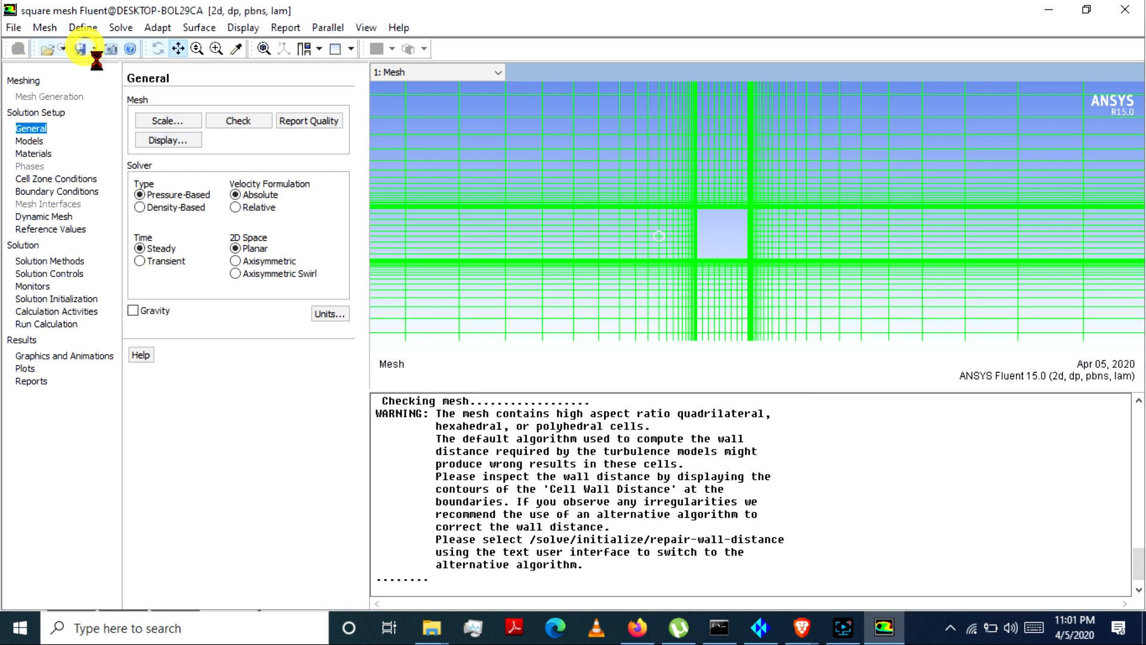
pyautogui.scroll(3, 607, 468)
pyautogui.scroll(1, 607, 467)
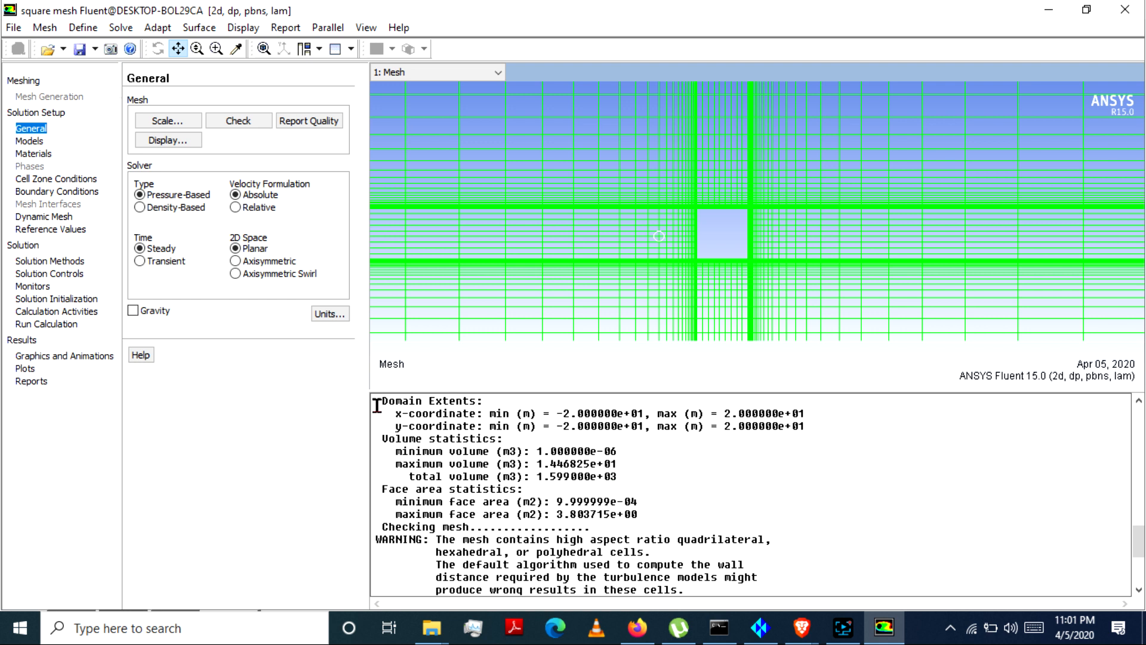
pyautogui.moveTo(401, 416); pyautogui.dragTo(631, 400)
pyautogui.click(786, 423)
pyautogui.click(399, 459)
pyautogui.moveTo(385, 489); pyautogui.dragTo(638, 515)
pyautogui.click(638, 514)
# Step: Report the mesh quality and examine the minimum orthogonal quality
pyautogui.click(45, 27)
pyautogui.moveTo(128, 67)
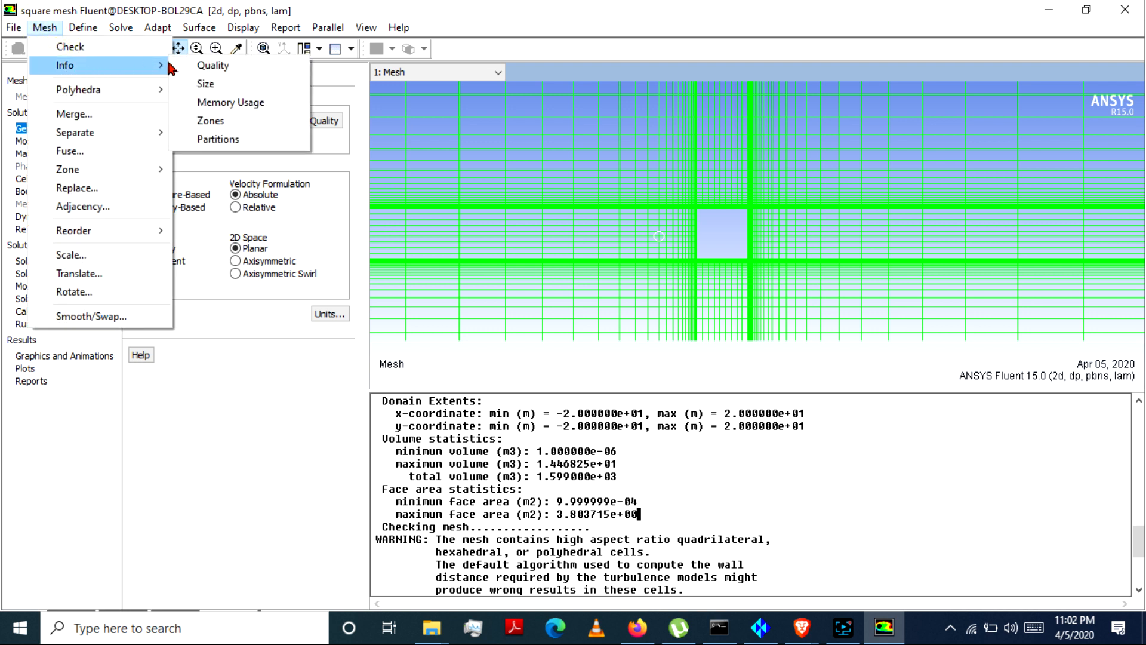
pyautogui.click(190, 66)
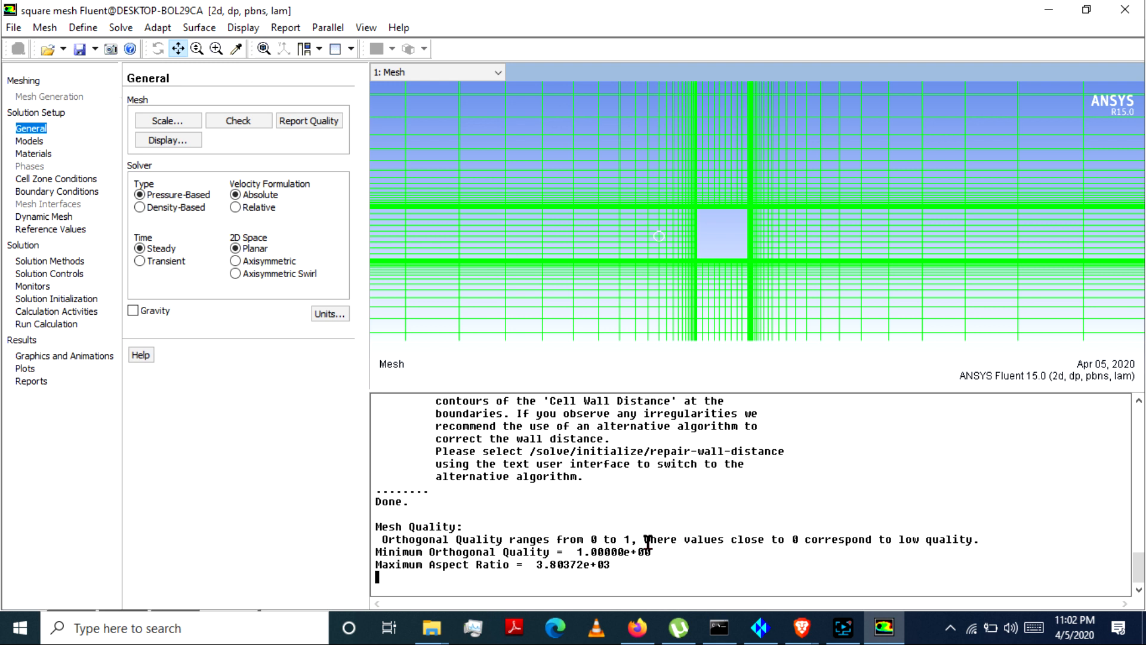
pyautogui.moveTo(567, 550); pyautogui.dragTo(656, 551)
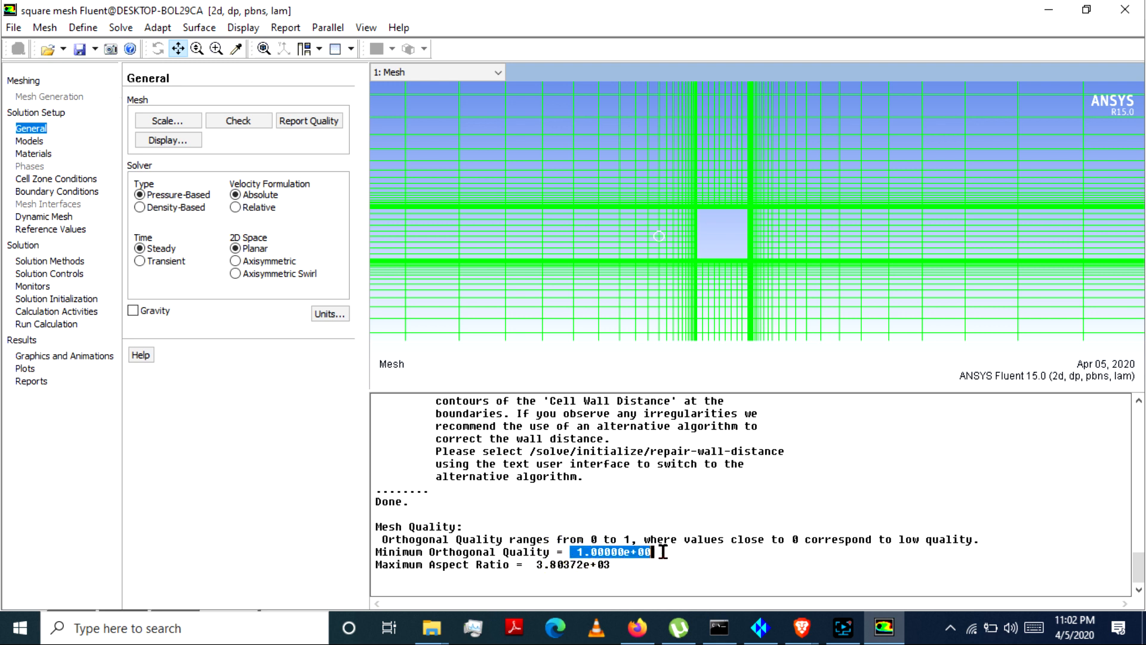
pyautogui.click(677, 554)
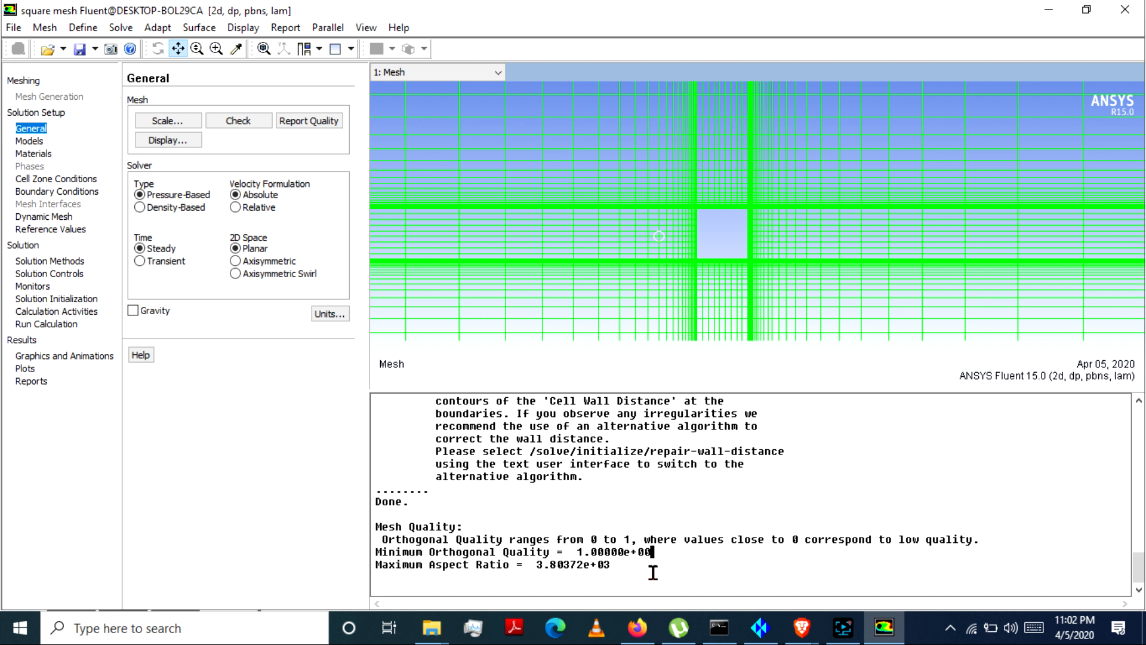
# Step: Report the mesh size and examine the cell, face and node counts
pyautogui.click(45, 27)
pyautogui.moveTo(102, 71)
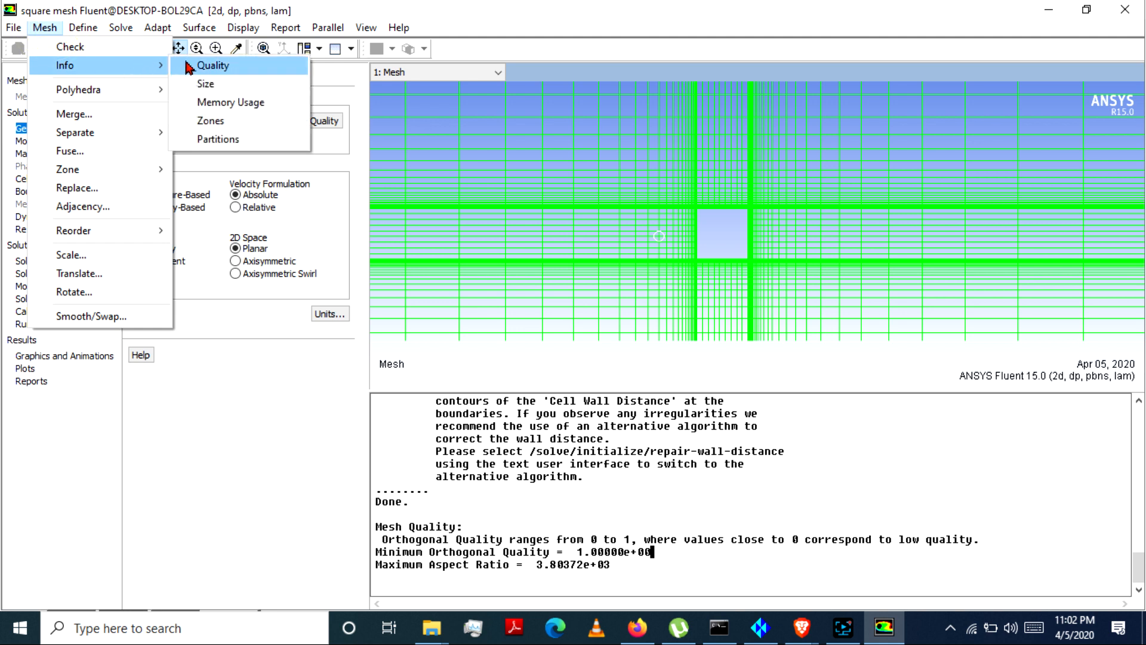
pyautogui.click(221, 83)
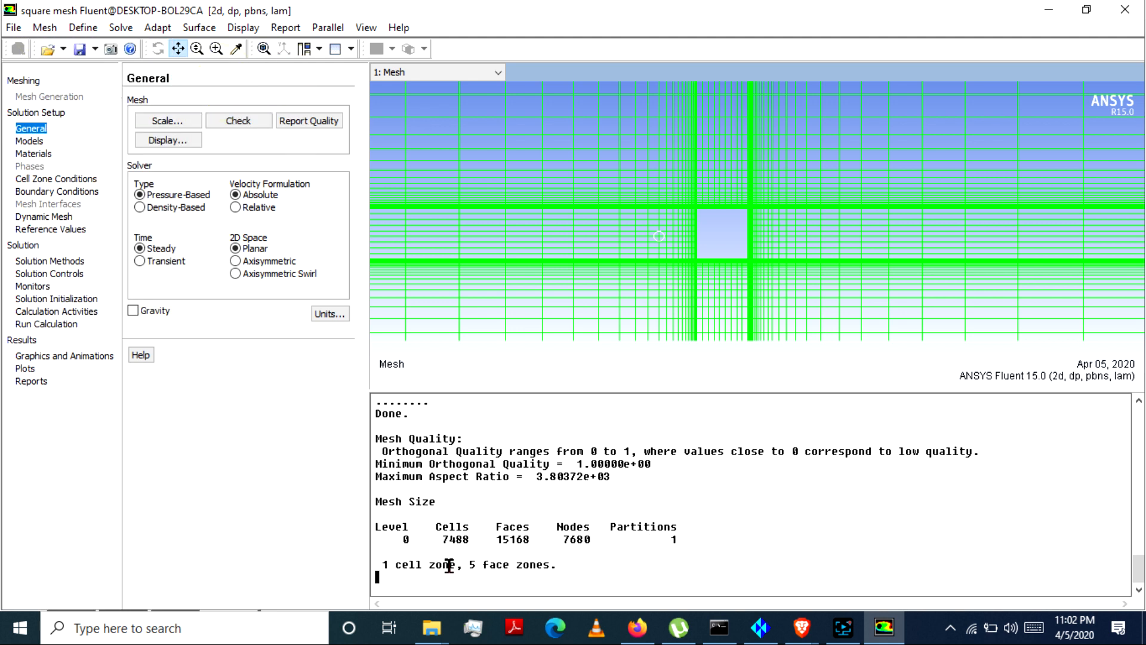
pyautogui.moveTo(440, 539); pyautogui.dragTo(543, 543)
pyautogui.click(476, 539)
pyautogui.click(546, 542)
pyautogui.moveTo(561, 538); pyautogui.dragTo(600, 532)
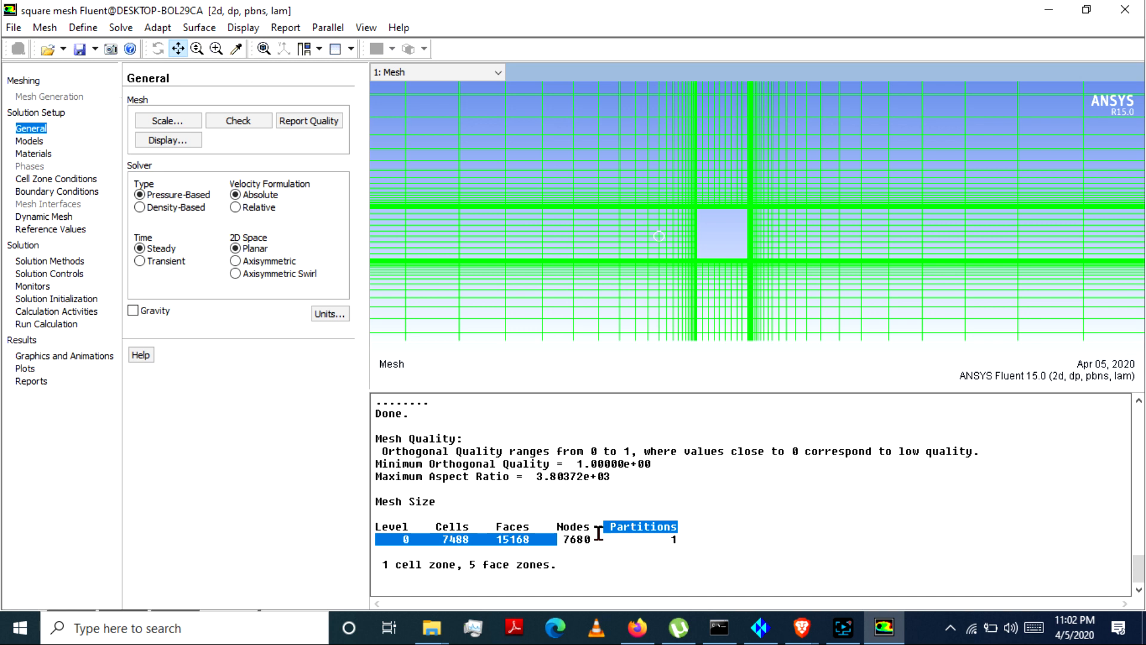
pyautogui.click(600, 532)
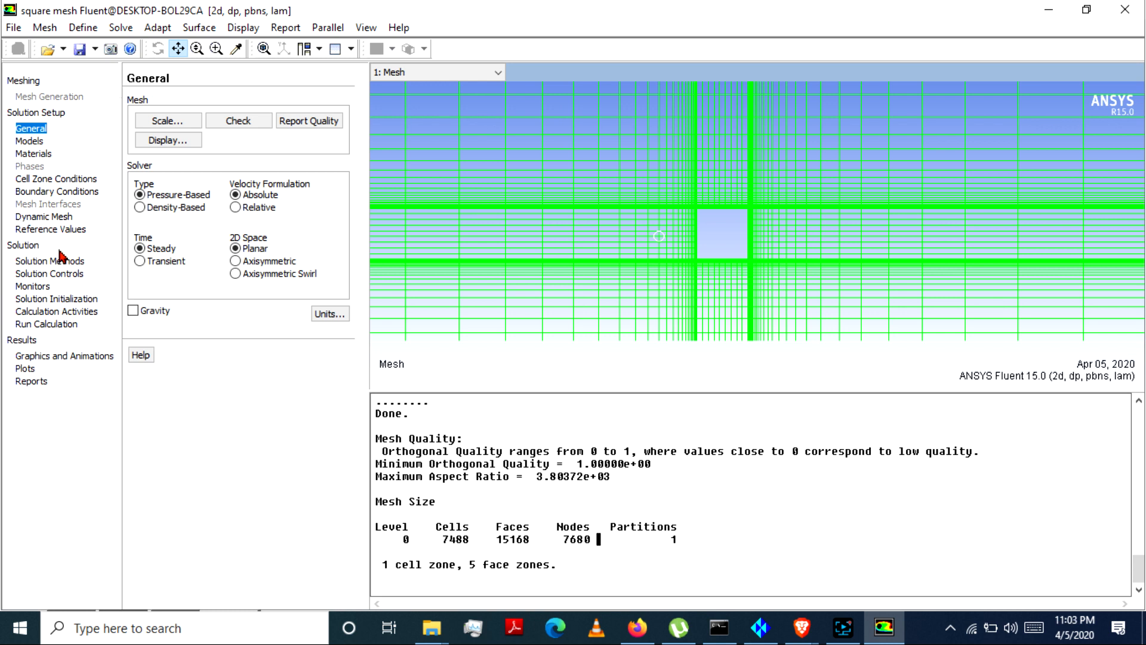
# Step: Switch the solver's time setting to Transient in the general solution setup
pyautogui.click(37, 113)
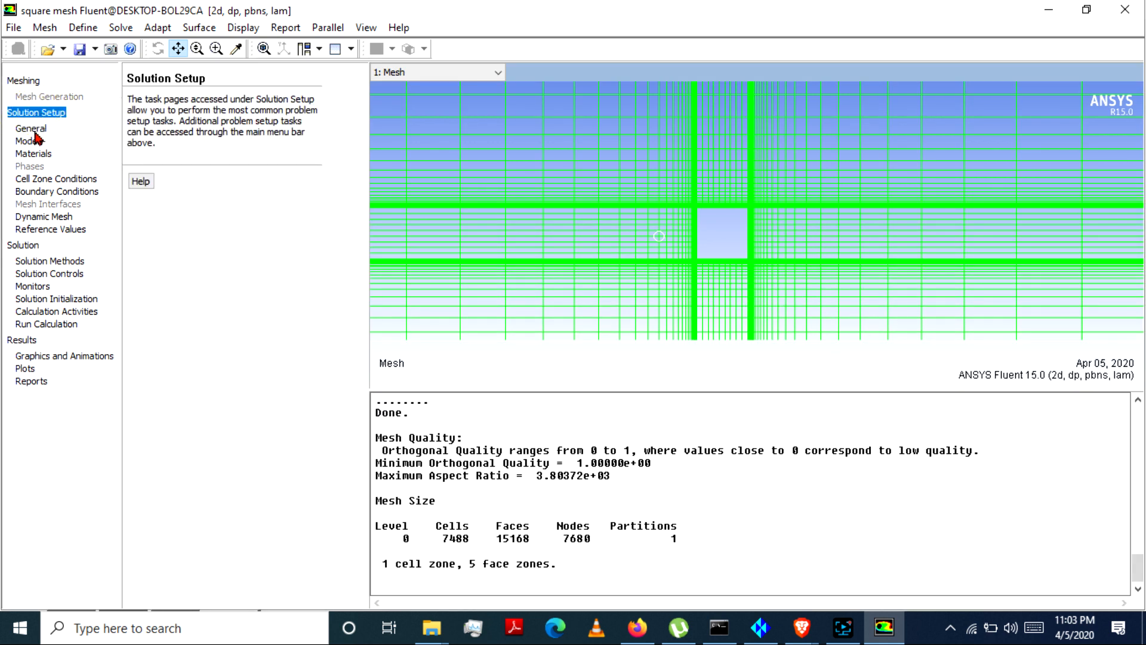
pyautogui.click(33, 129)
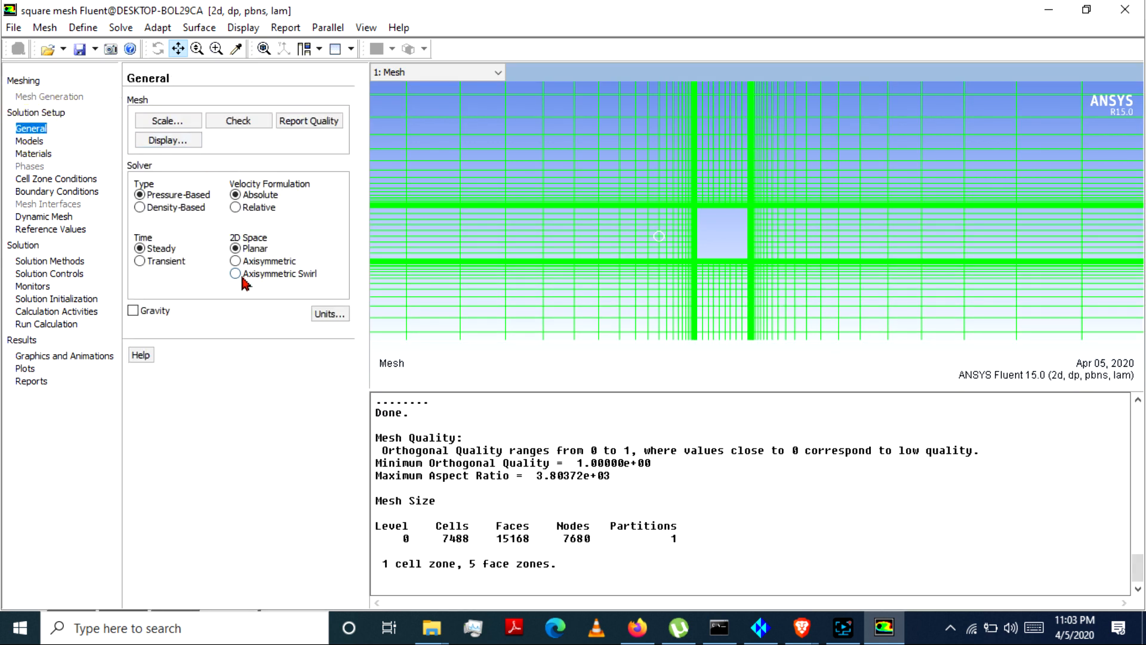
pyautogui.click(140, 262)
# Step: Choose Laminar as the viscous model and apply it
pyautogui.click(31, 141)
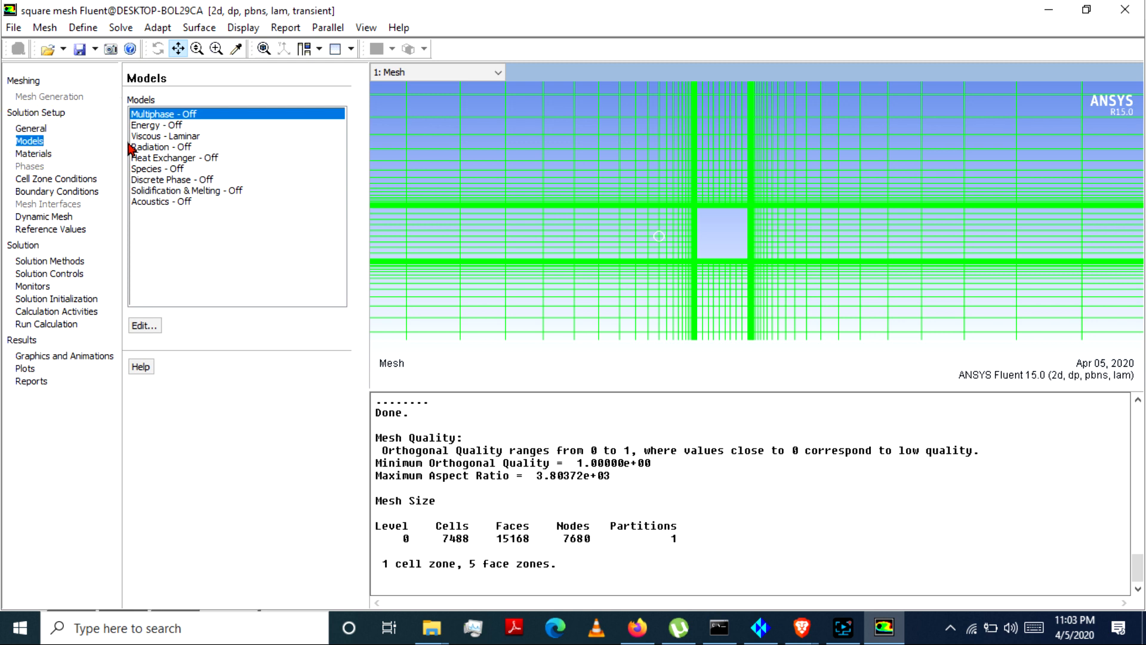
pyautogui.doubleClick(188, 137)
pyautogui.click(118, 238)
pyautogui.moveTo(139, 192); pyautogui.dragTo(157, 176)
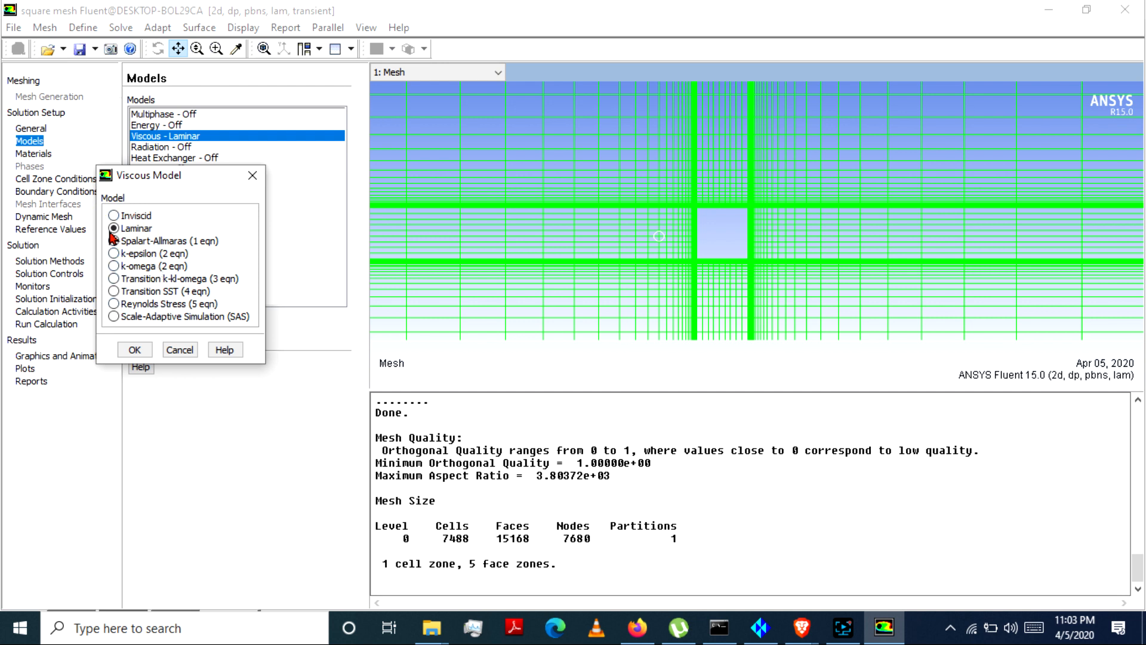
pyautogui.click(136, 349)
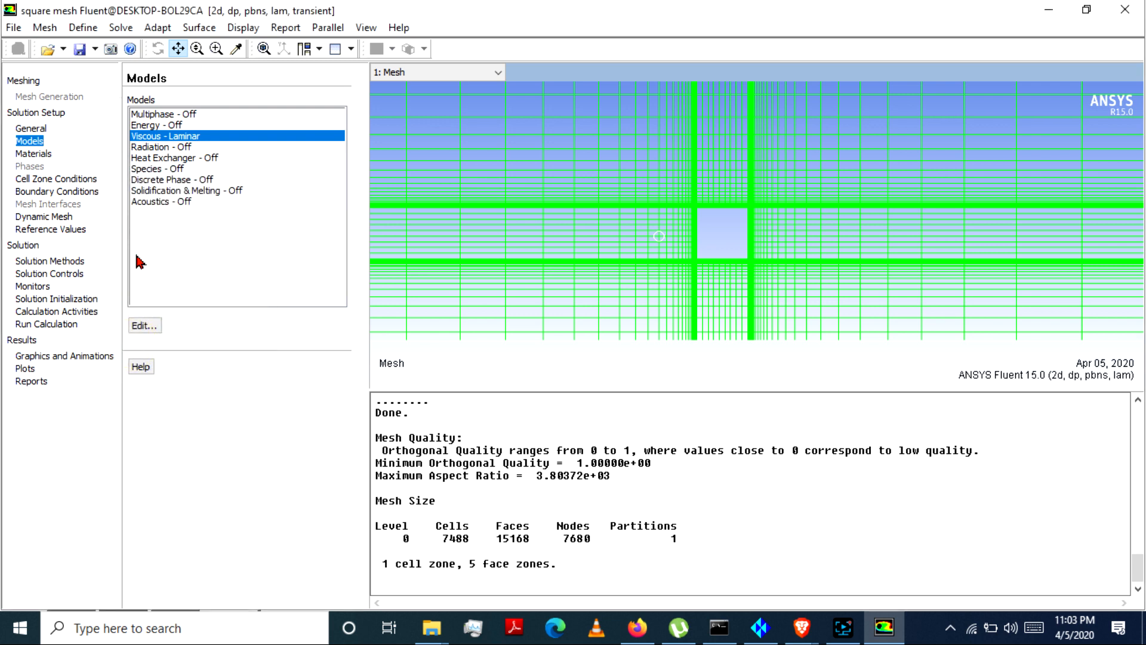
# Step: Review the energy model's settings and leave the energy equation off
pyautogui.doubleClick(158, 126)
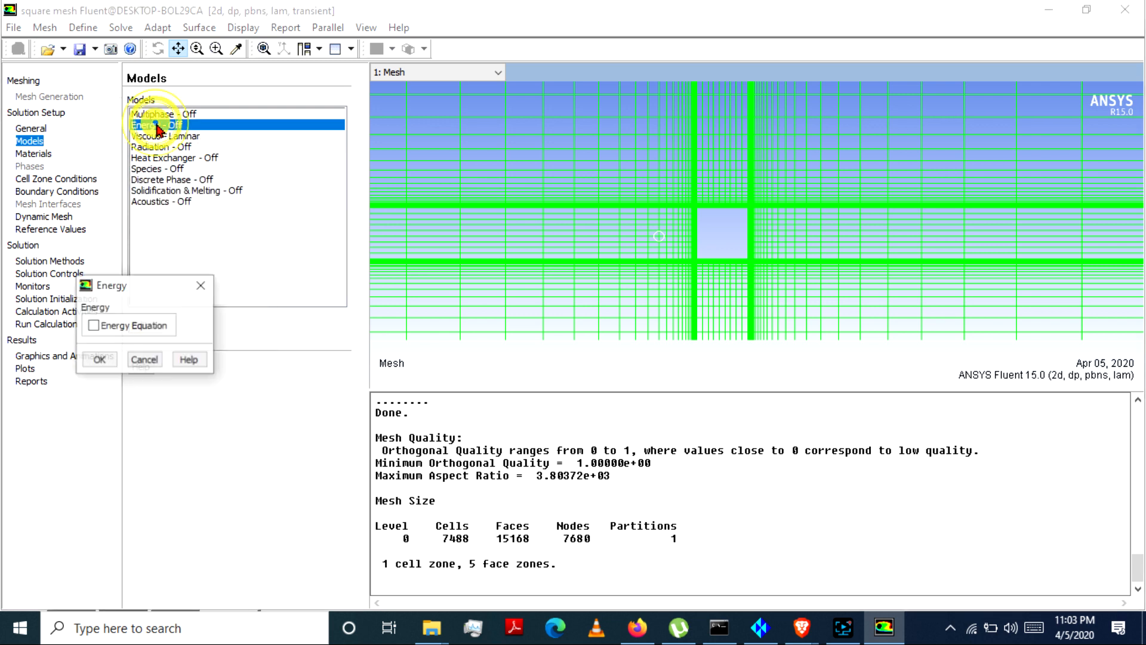
pyautogui.moveTo(136, 288); pyautogui.dragTo(228, 189)
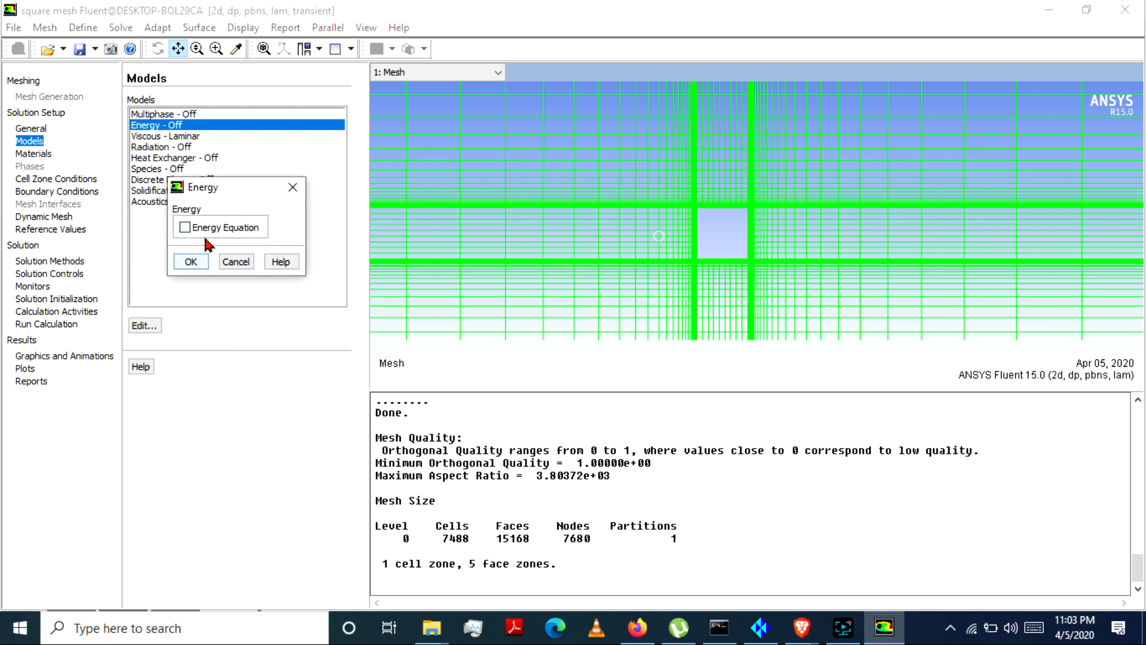
pyautogui.click(293, 188)
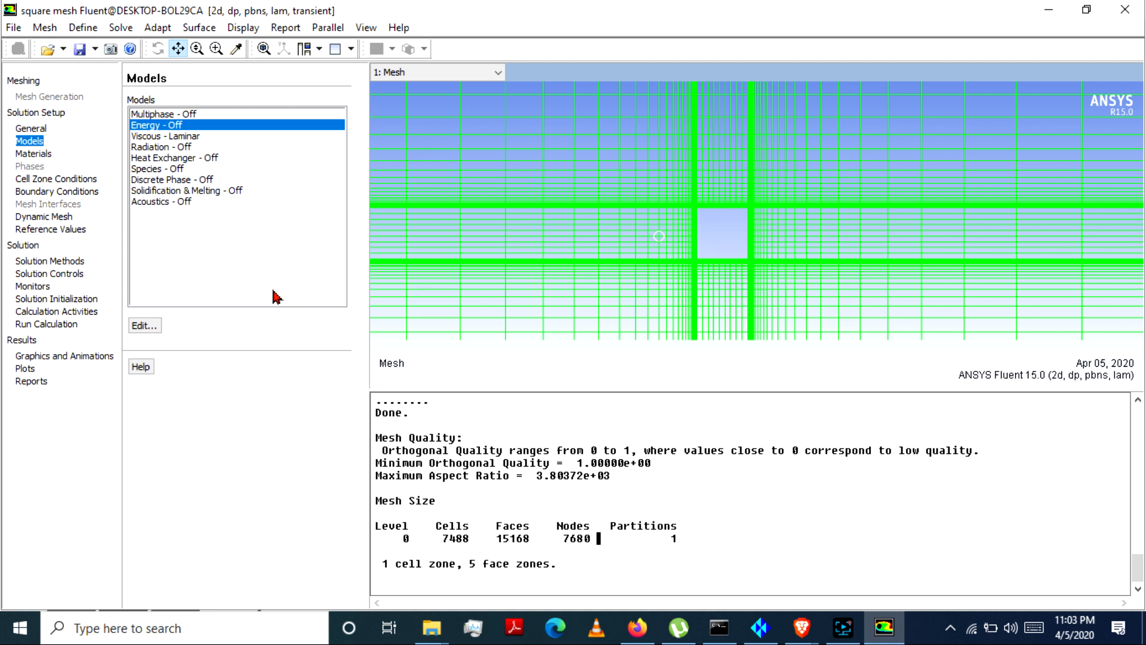
# Step: Edit the fluid material air to a constant density of 1 kg/m3 and a constant viscosity of 0.01 kg/m-s
pyautogui.click(34, 153)
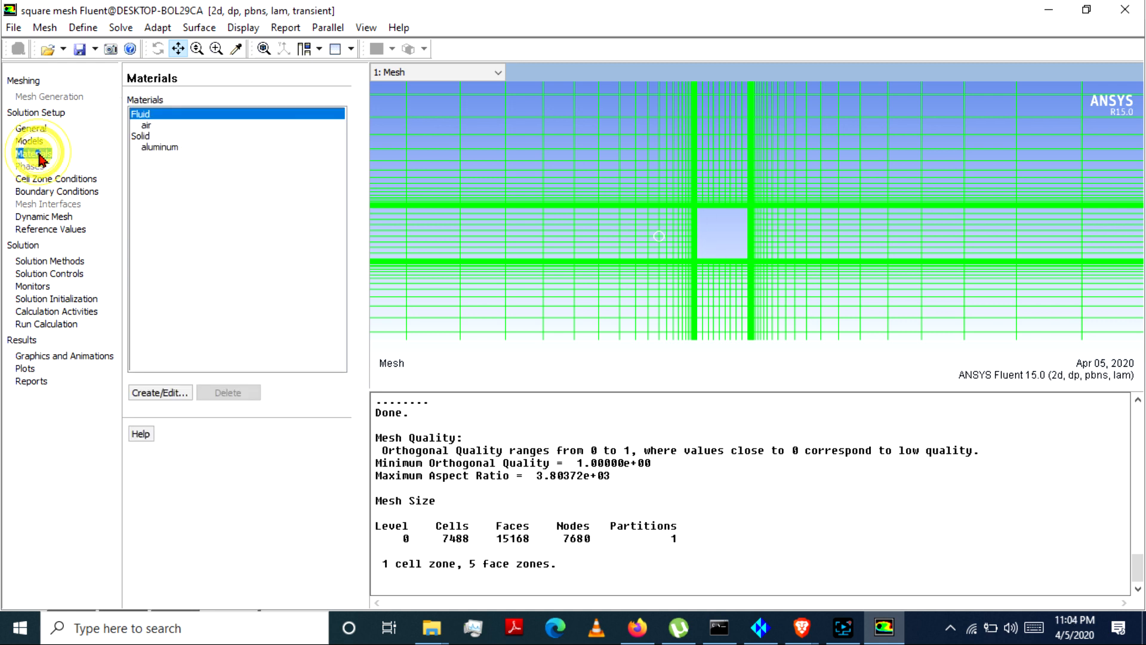
pyautogui.doubleClick(150, 124)
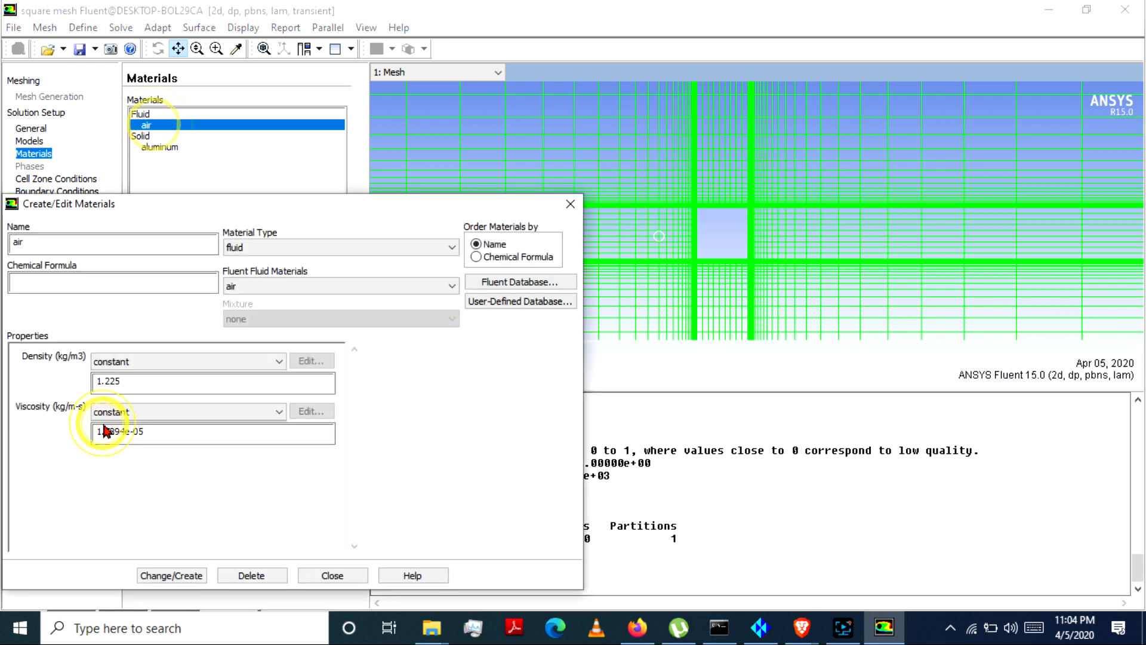
pyautogui.moveTo(247, 209); pyautogui.dragTo(466, 123)
pyautogui.moveTo(374, 294); pyautogui.dragTo(281, 306)
pyautogui.write('1')
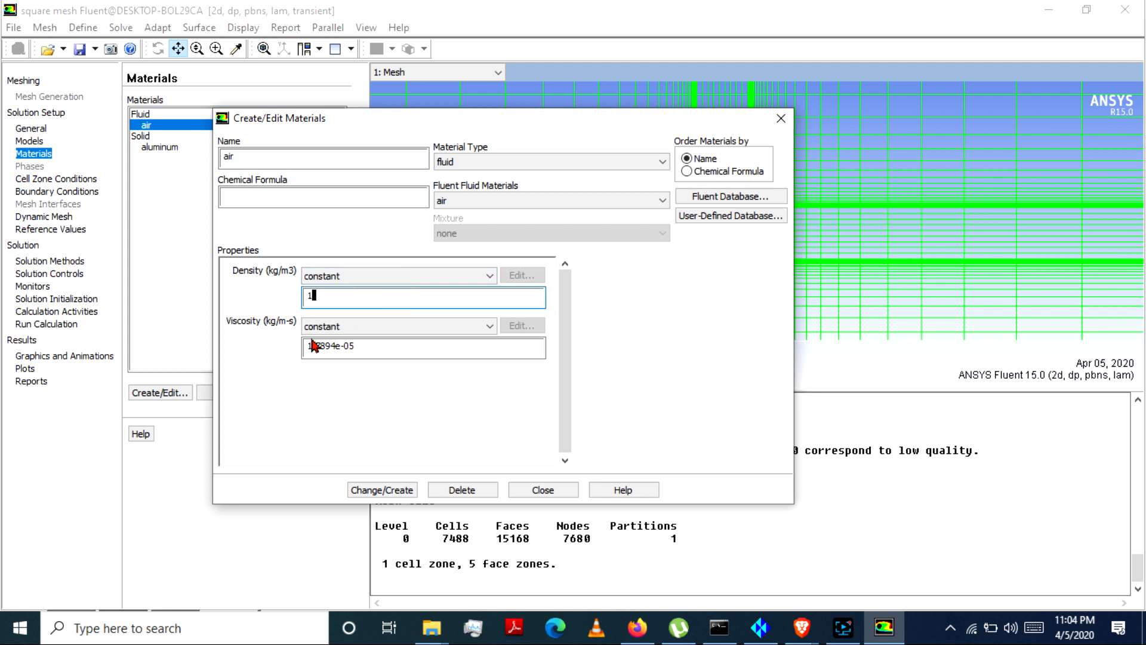
pyautogui.moveTo(394, 352); pyautogui.dragTo(268, 355)
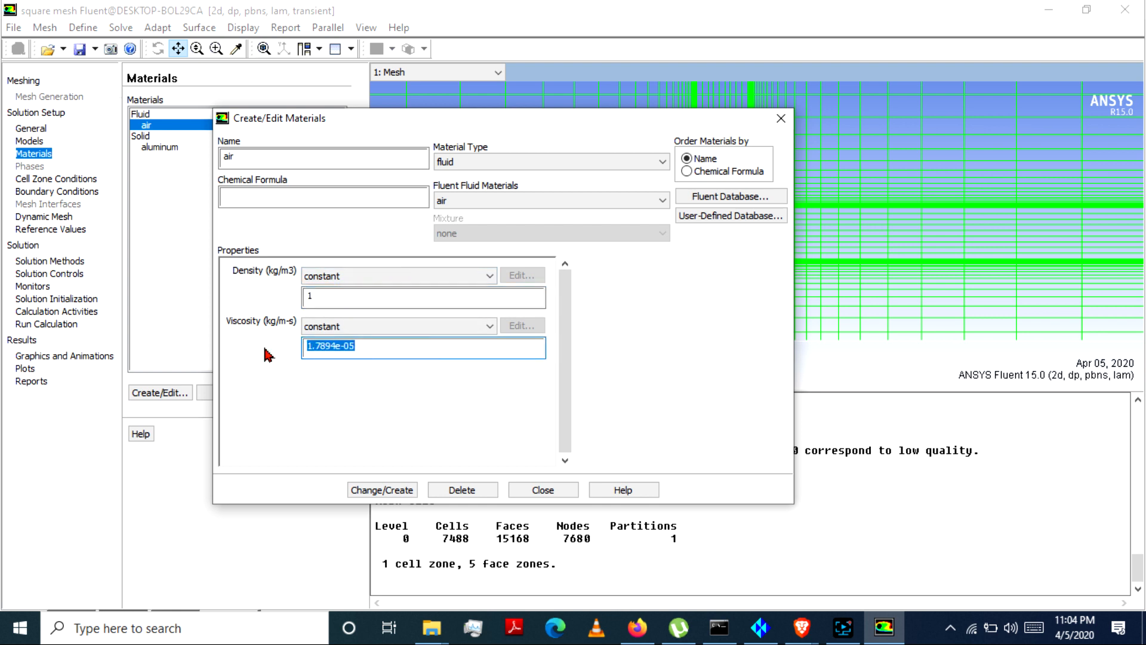
pyautogui.write('.01')
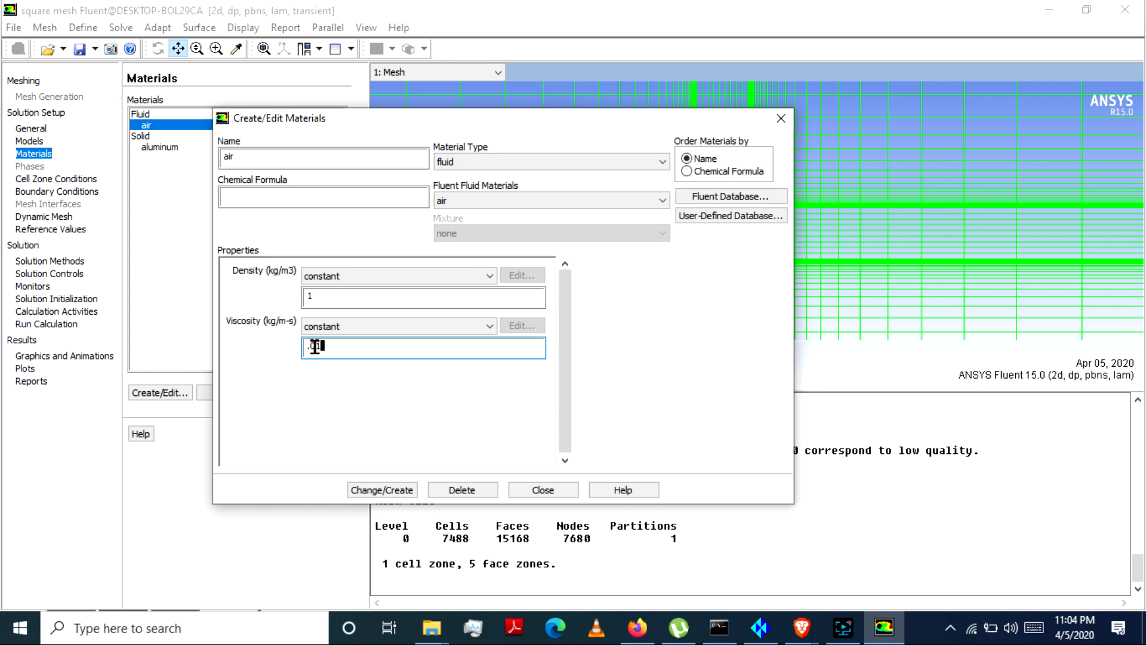
pyautogui.click(383, 490)
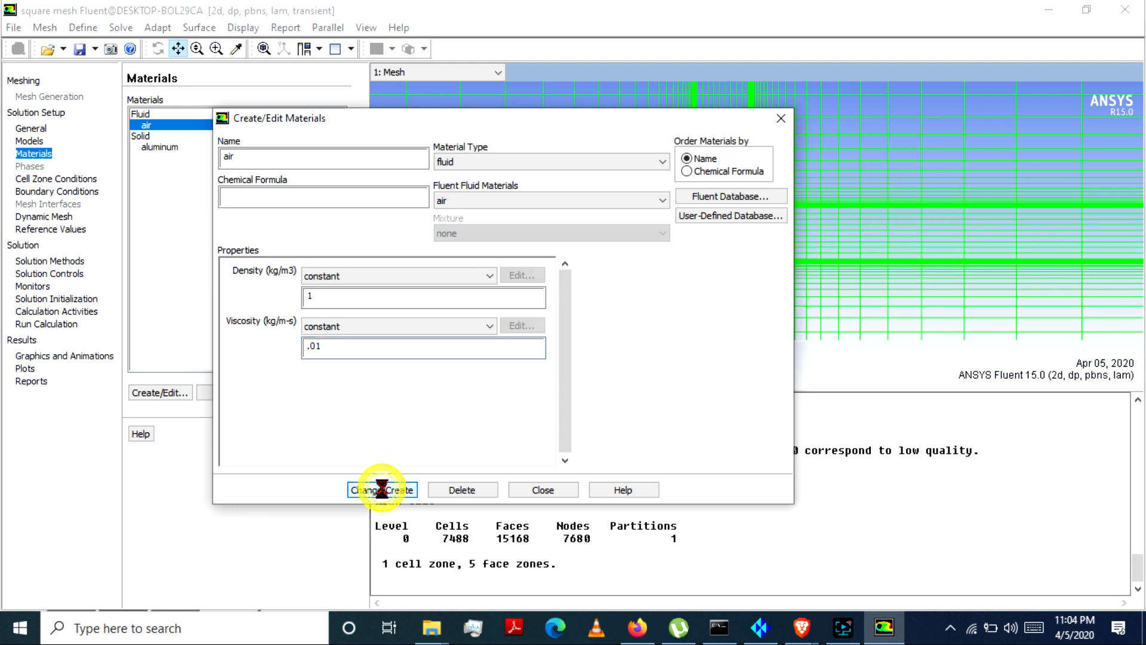
pyautogui.click(544, 488)
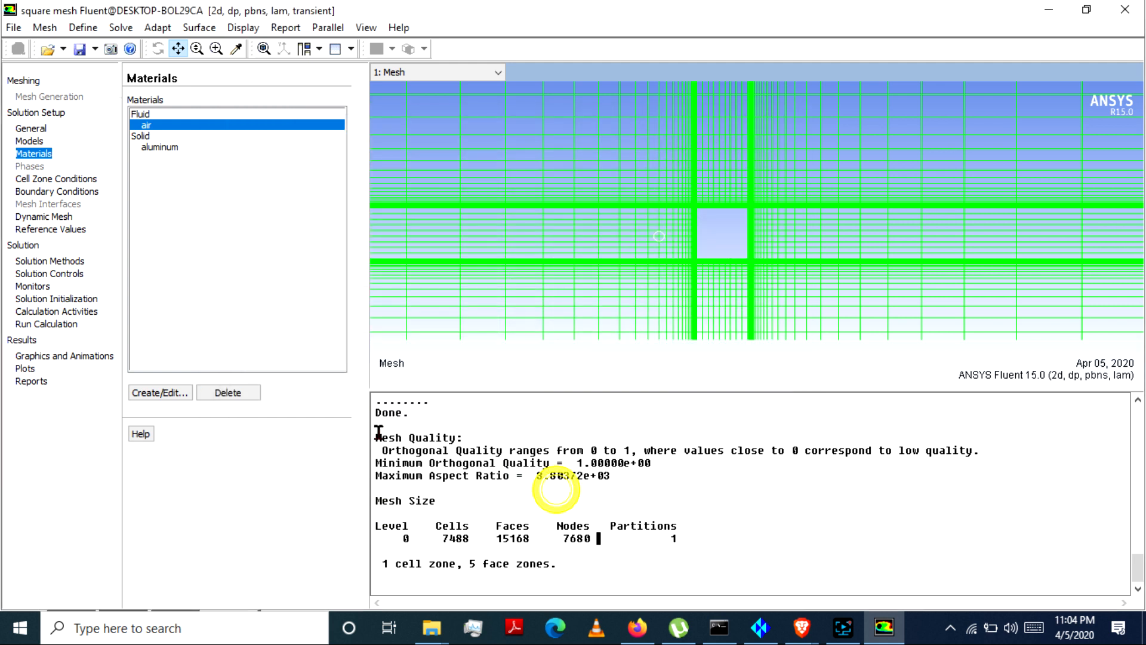
# Step: Apply the cyl_wall boundary condition as a stationary wall with no slip
pyautogui.click(68, 179)
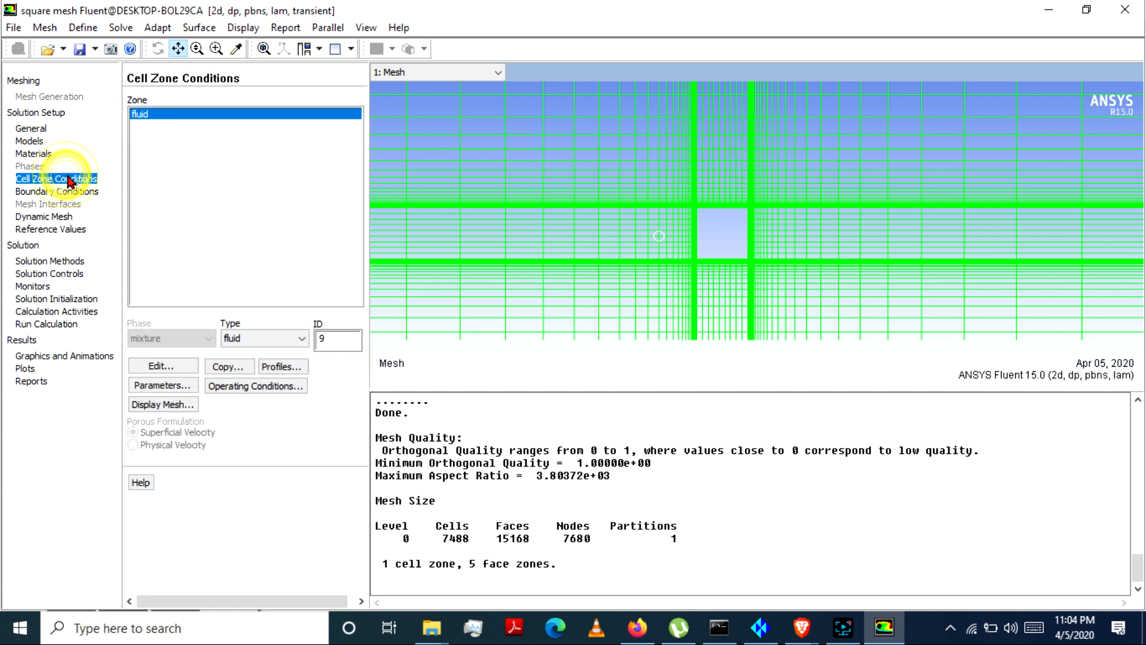
pyautogui.click(57, 192)
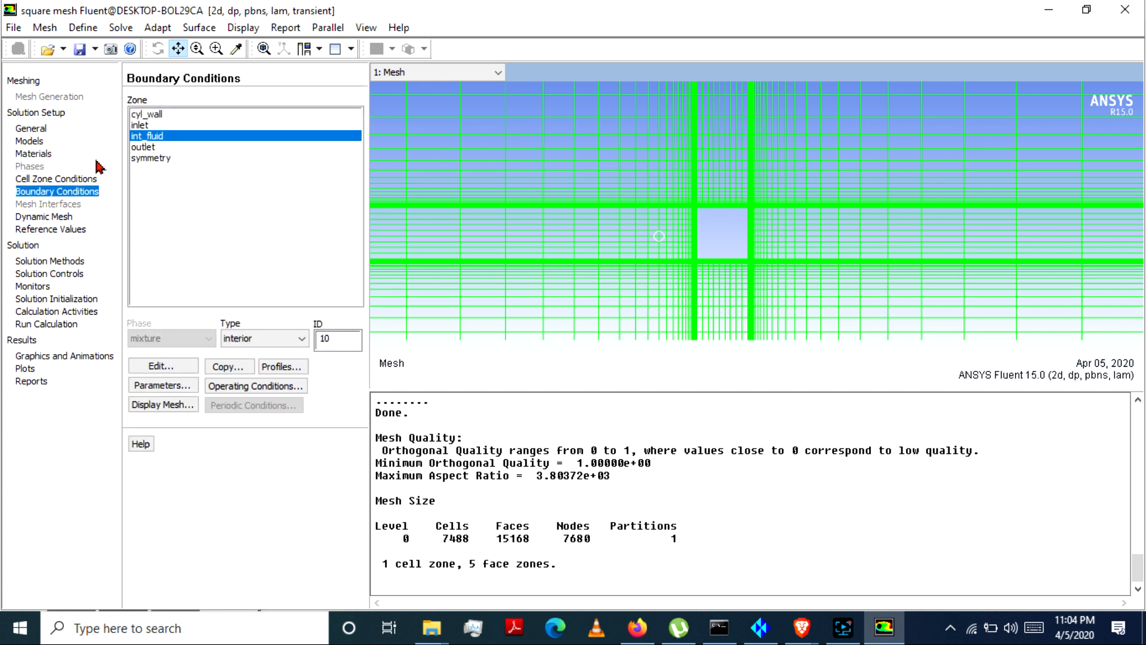
pyautogui.click(153, 115)
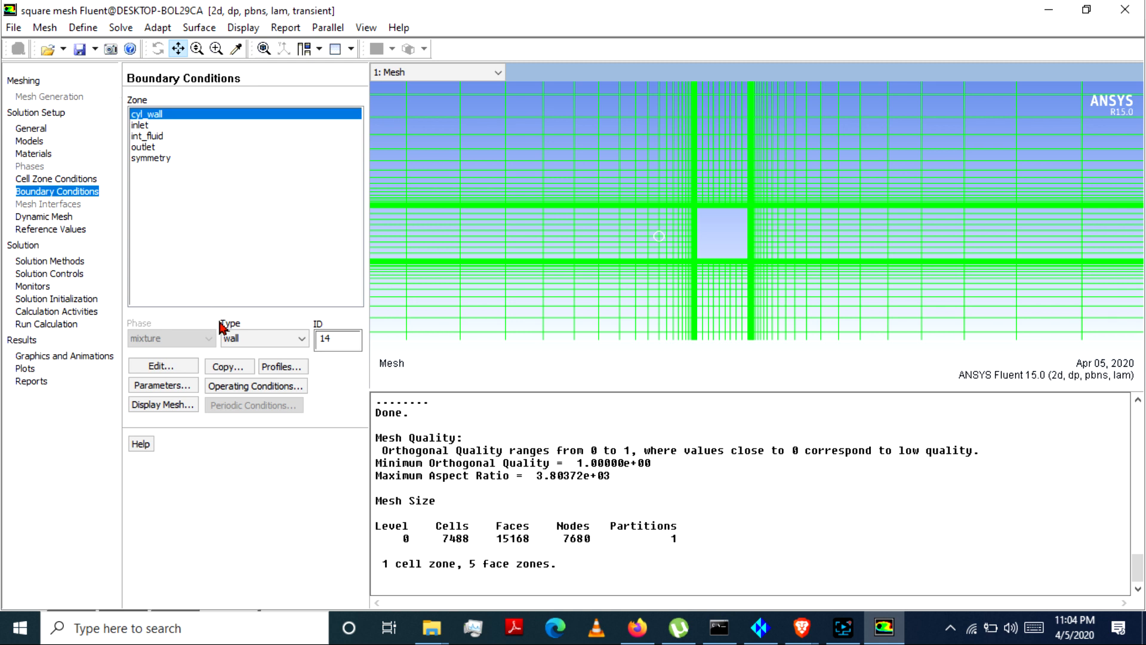
pyautogui.click(147, 365)
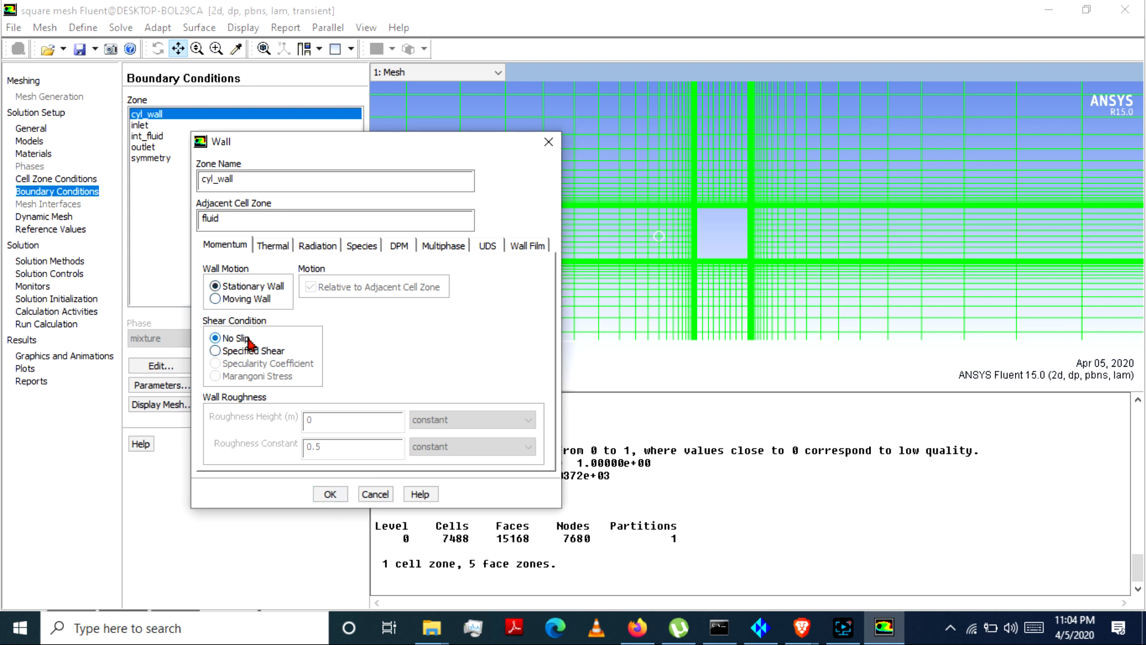
pyautogui.click(330, 494)
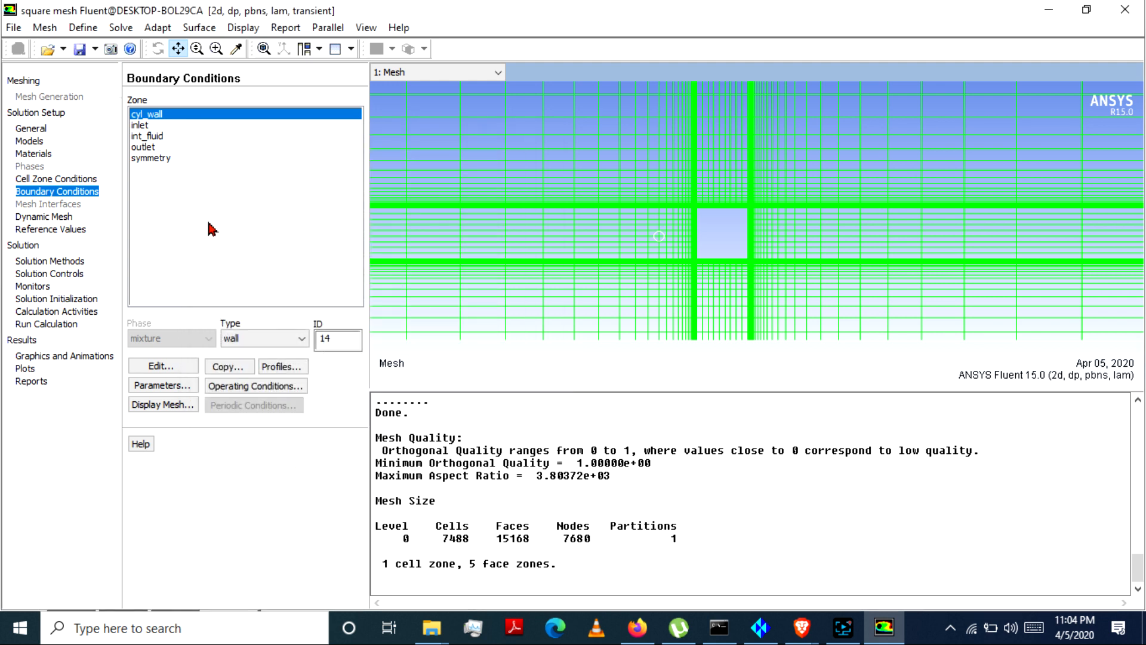
# Step: Set the velocity magnitude of the inlet boundary to 1 m/s, normal to the boundary
pyautogui.click(156, 125)
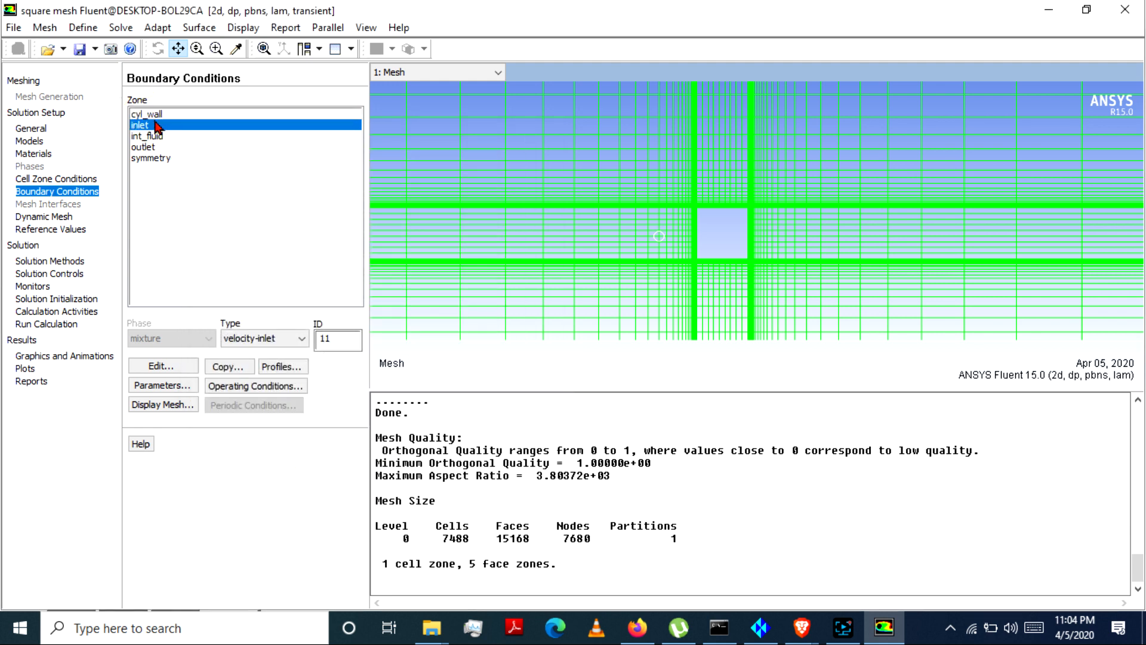
pyautogui.click(179, 365)
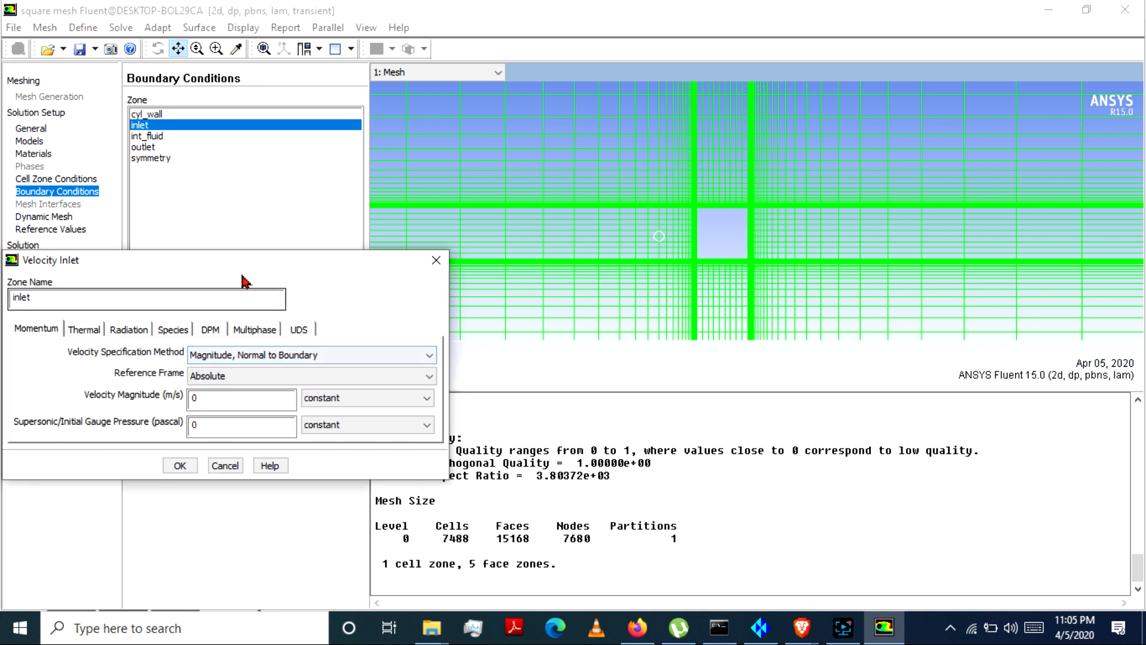
pyautogui.doubleClick(361, 308)
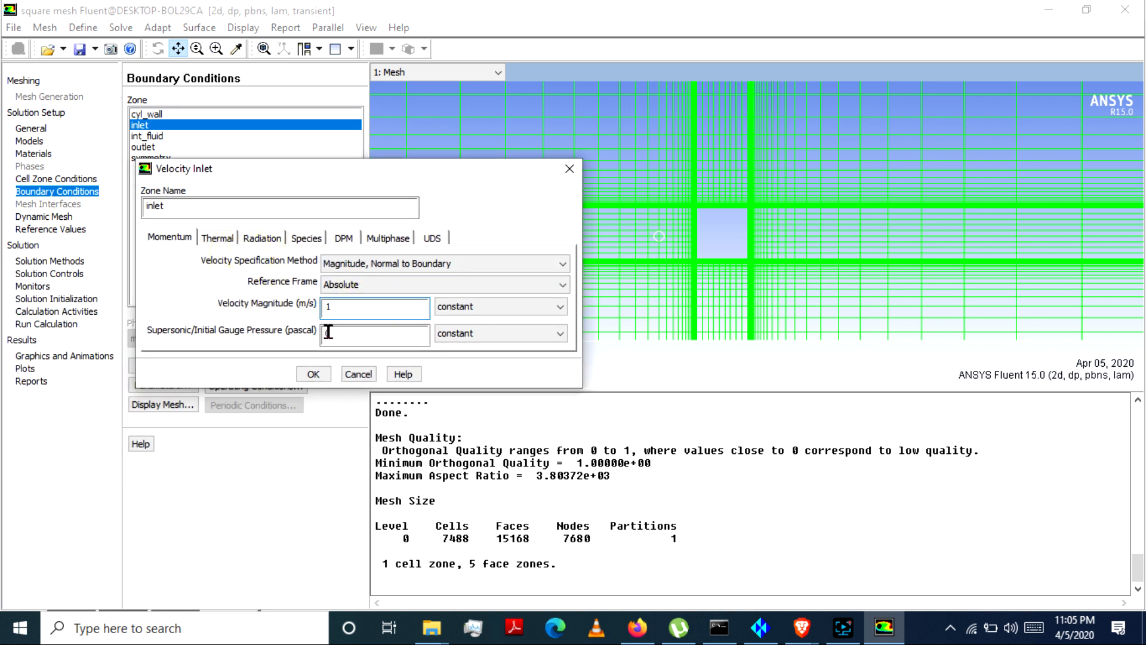
pyautogui.click(314, 374)
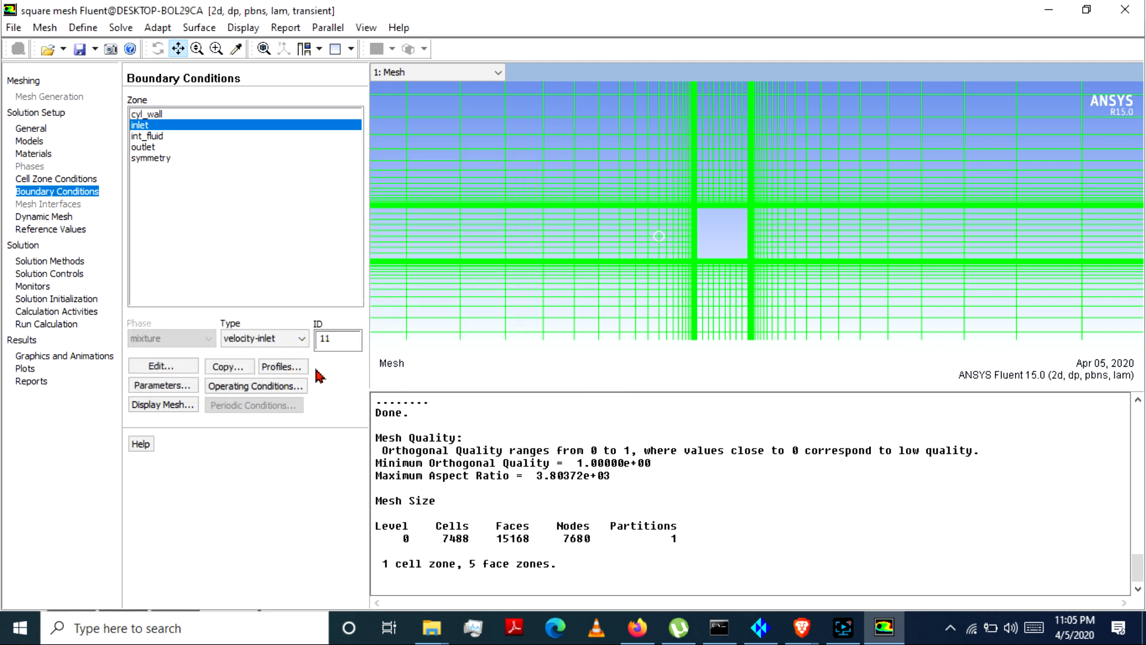
# Step: Apply the outlet boundary condition as a pressure outlet with a gauge pressure of 0 pascal
pyautogui.click(157, 146)
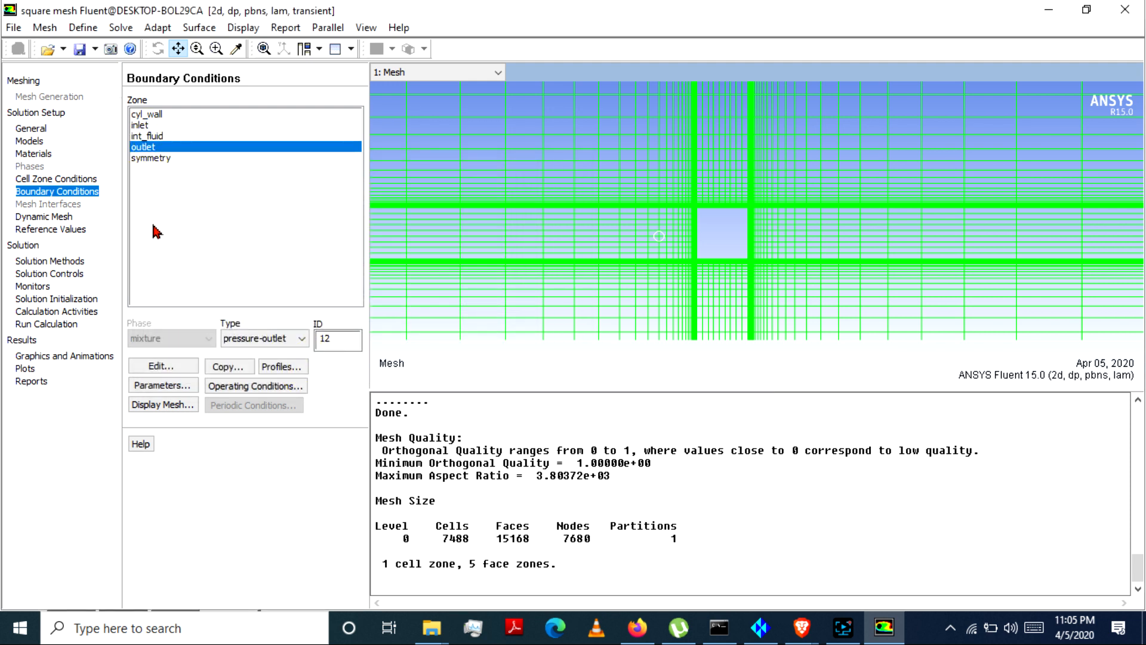
pyautogui.click(160, 366)
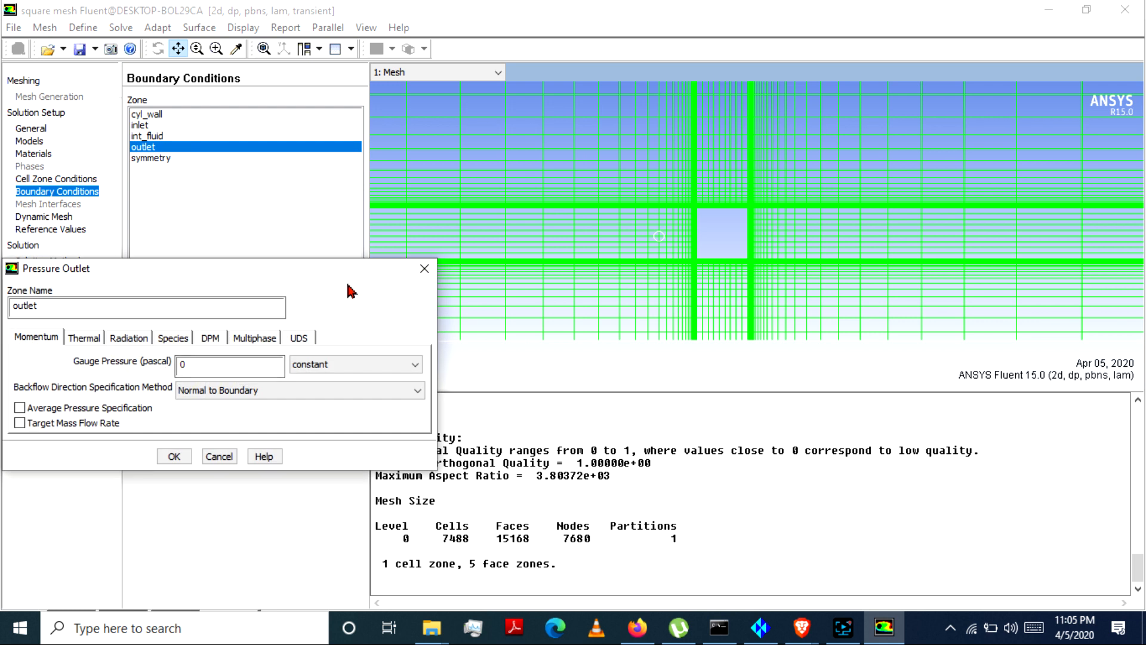
pyautogui.moveTo(356, 274); pyautogui.dragTo(539, 183)
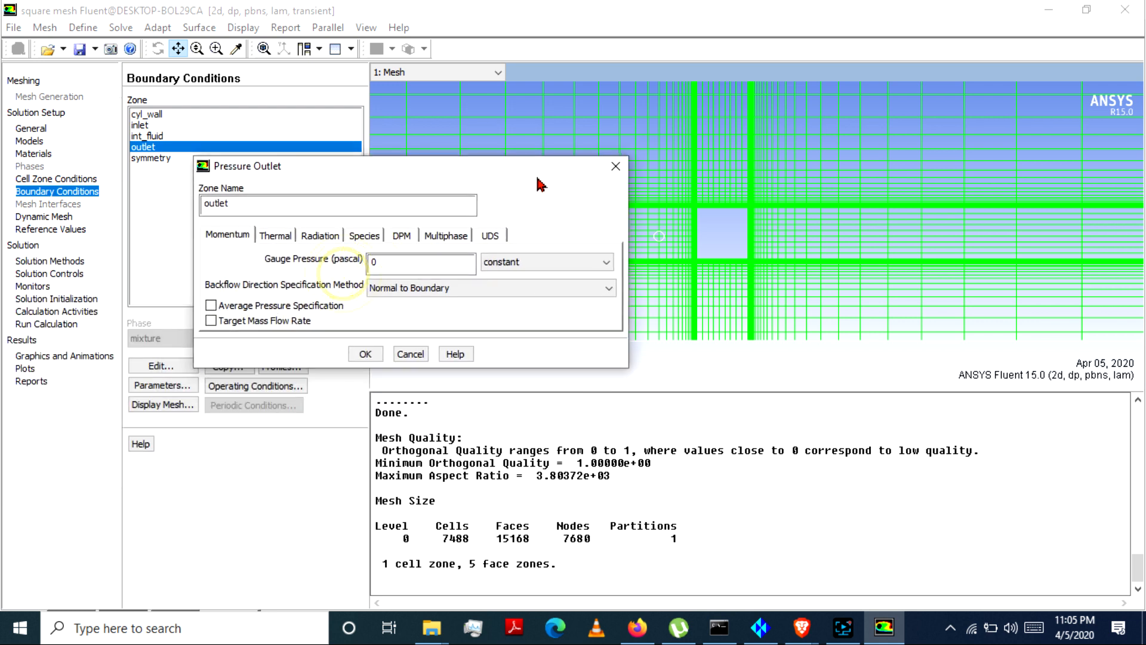
pyautogui.doubleClick(390, 262)
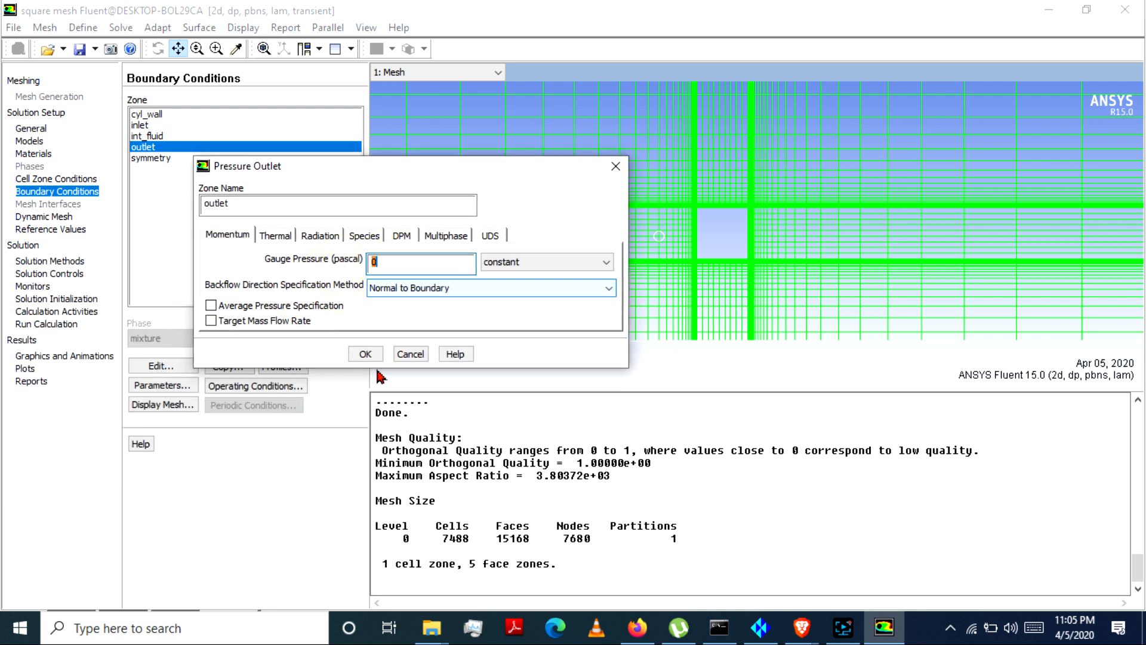
pyautogui.click(365, 354)
# Step: Apply the symmetry boundary condition to the symmetry zone
pyautogui.click(147, 158)
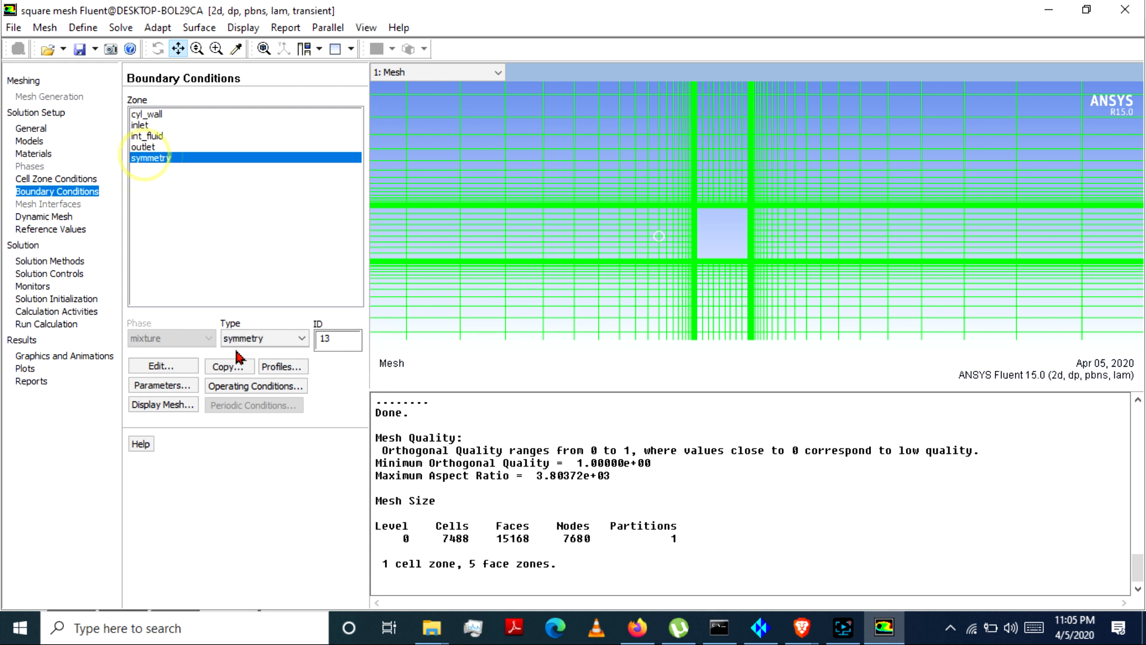
pyautogui.click(156, 366)
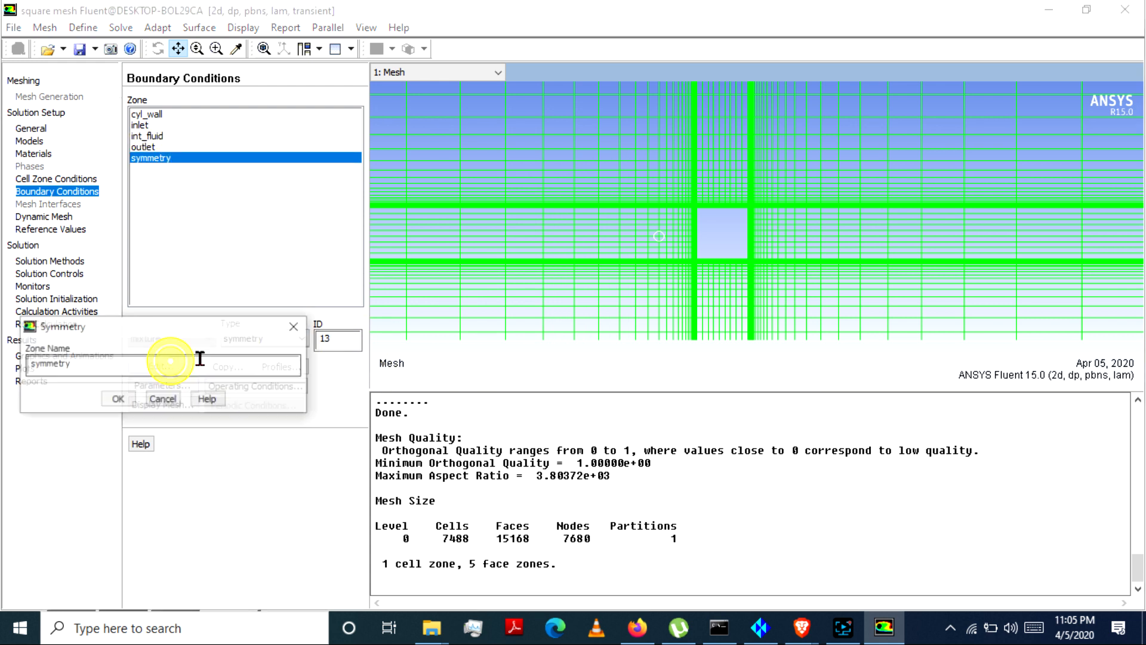
pyautogui.click(118, 399)
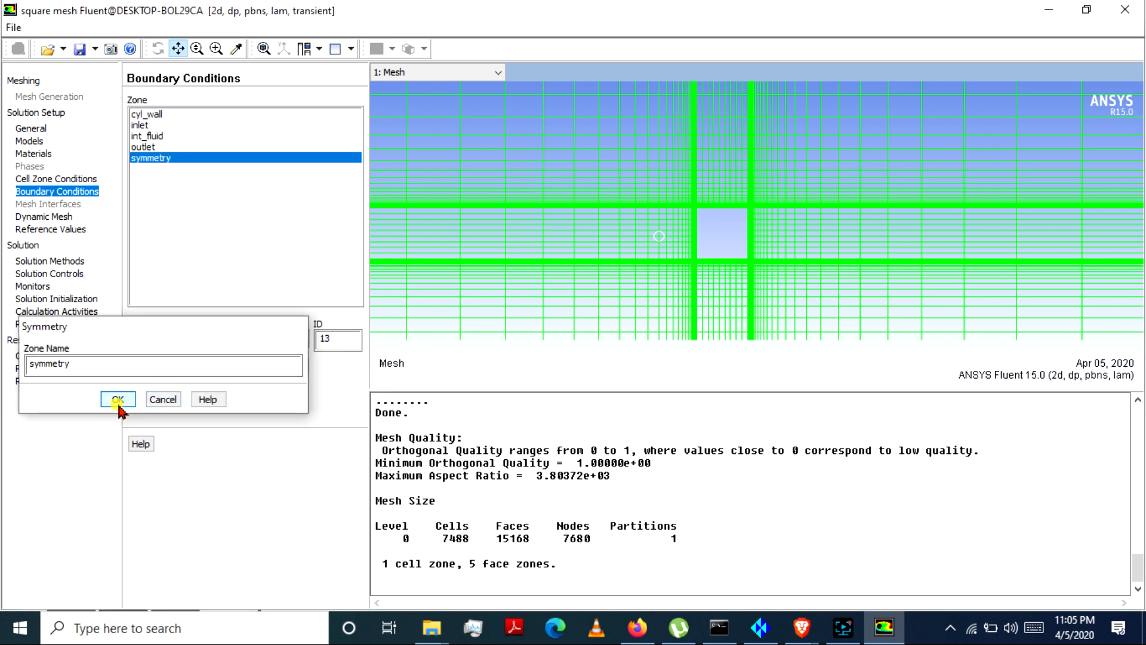
# Step: Compute the reference values from the inlet boundary
pyautogui.click(48, 218)
pyautogui.click(48, 229)
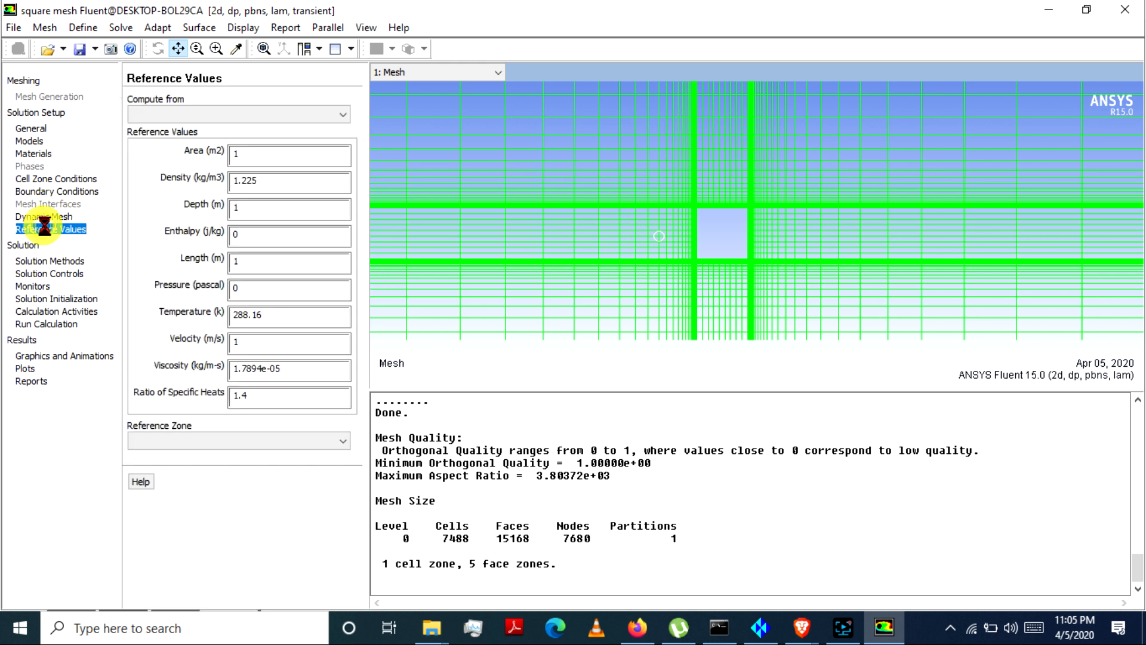
pyautogui.click(201, 115)
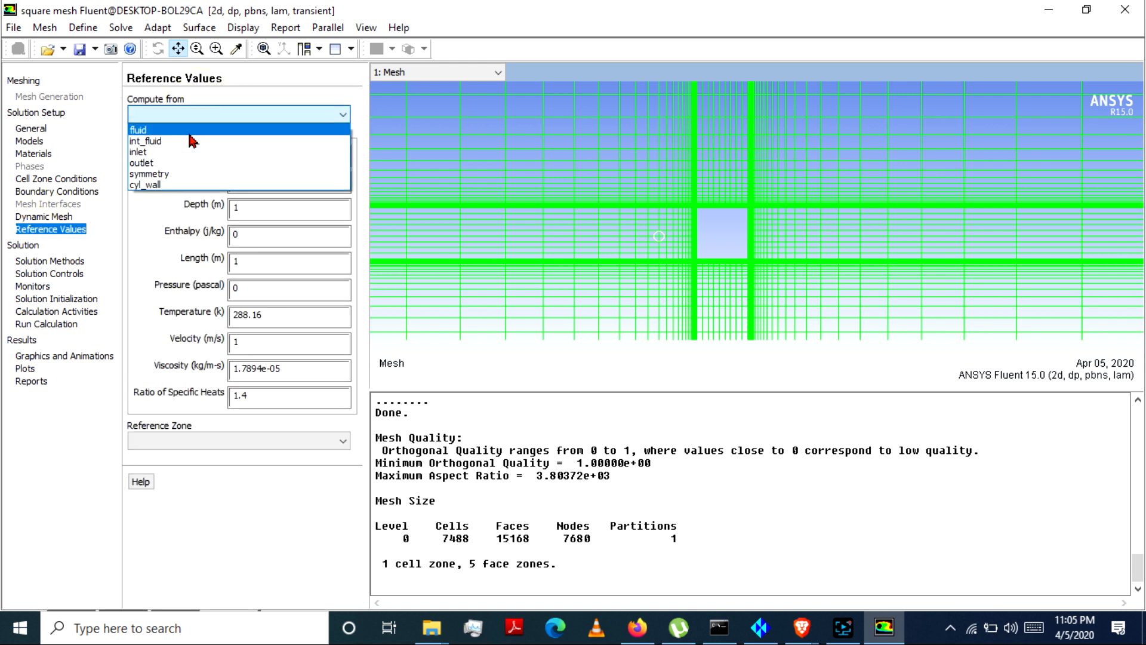
pyautogui.click(176, 151)
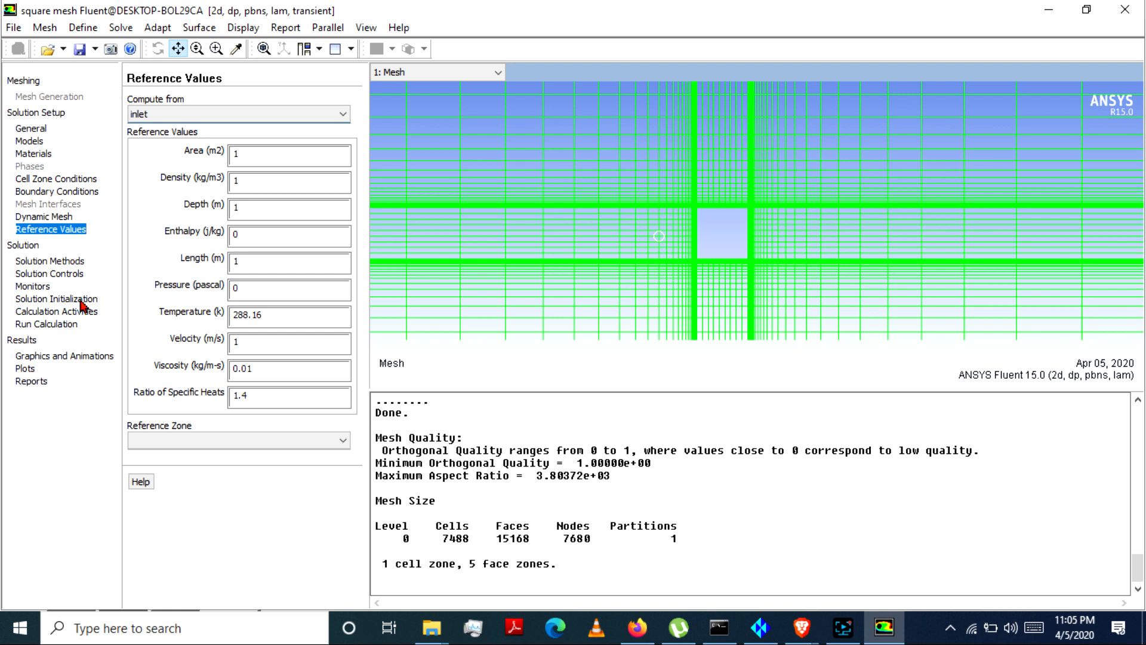
# Step: Set the solution methods to the SIMPLE scheme, Standard pressure discretization and First Order Upwind momentum discretization
pyautogui.click(57, 261)
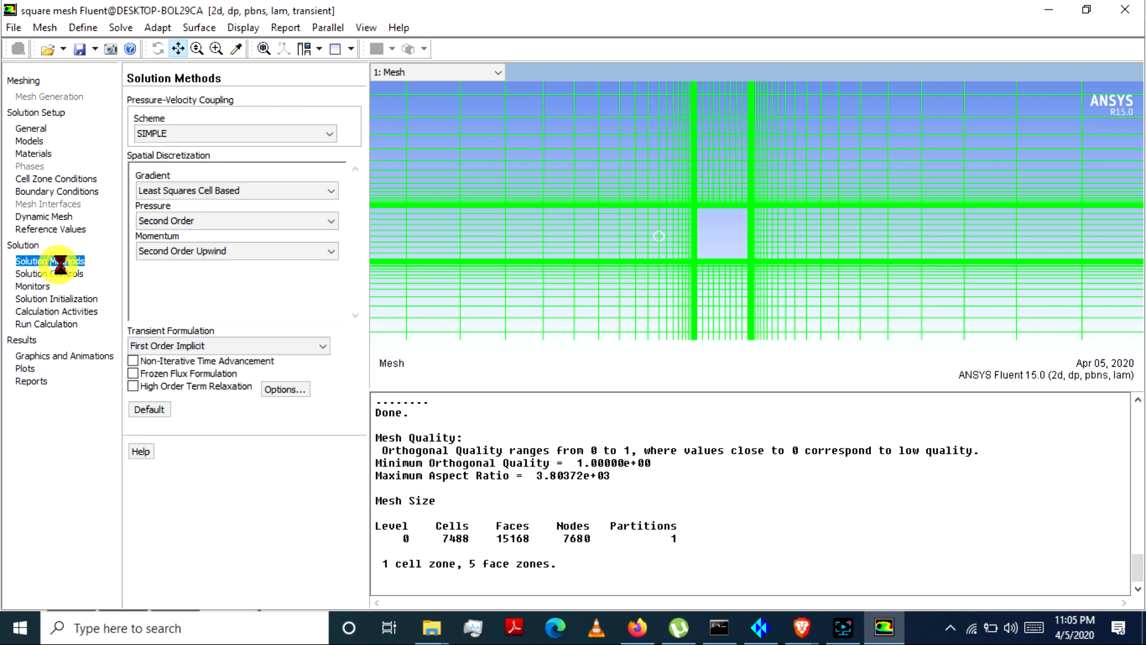
pyautogui.click(212, 132)
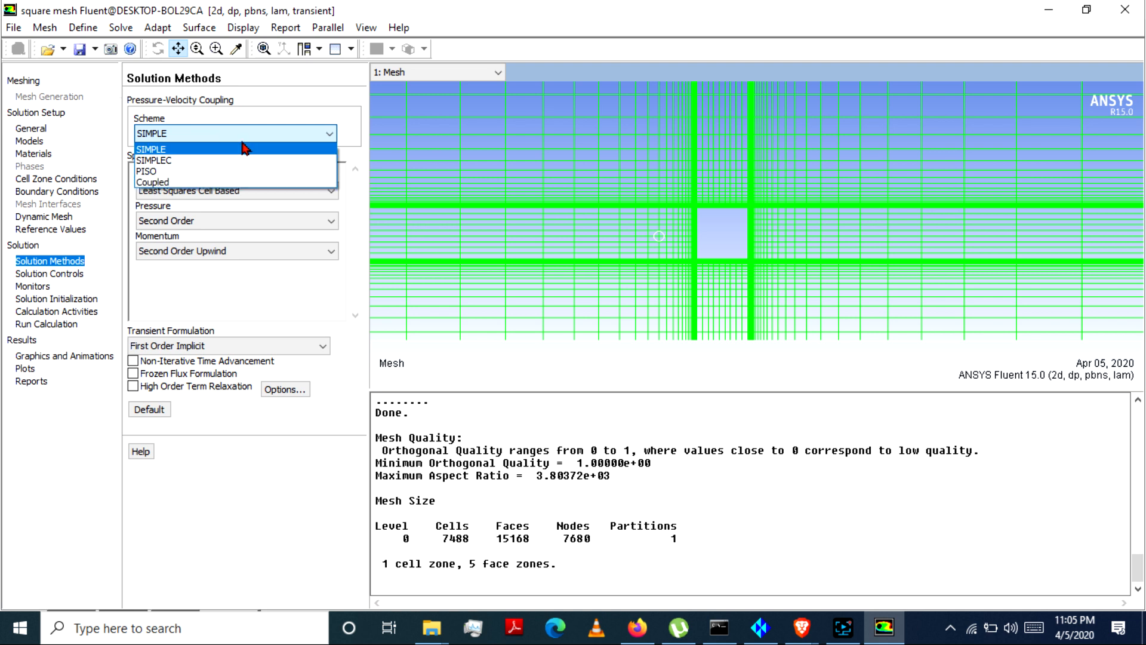
pyautogui.click(191, 149)
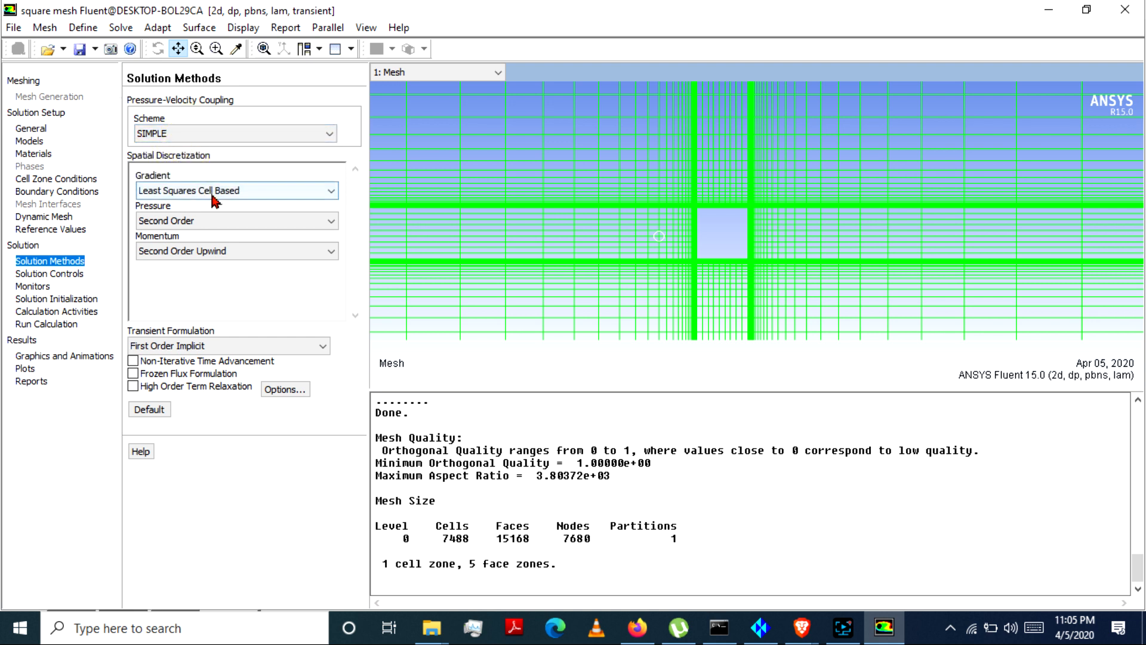
pyautogui.click(212, 221)
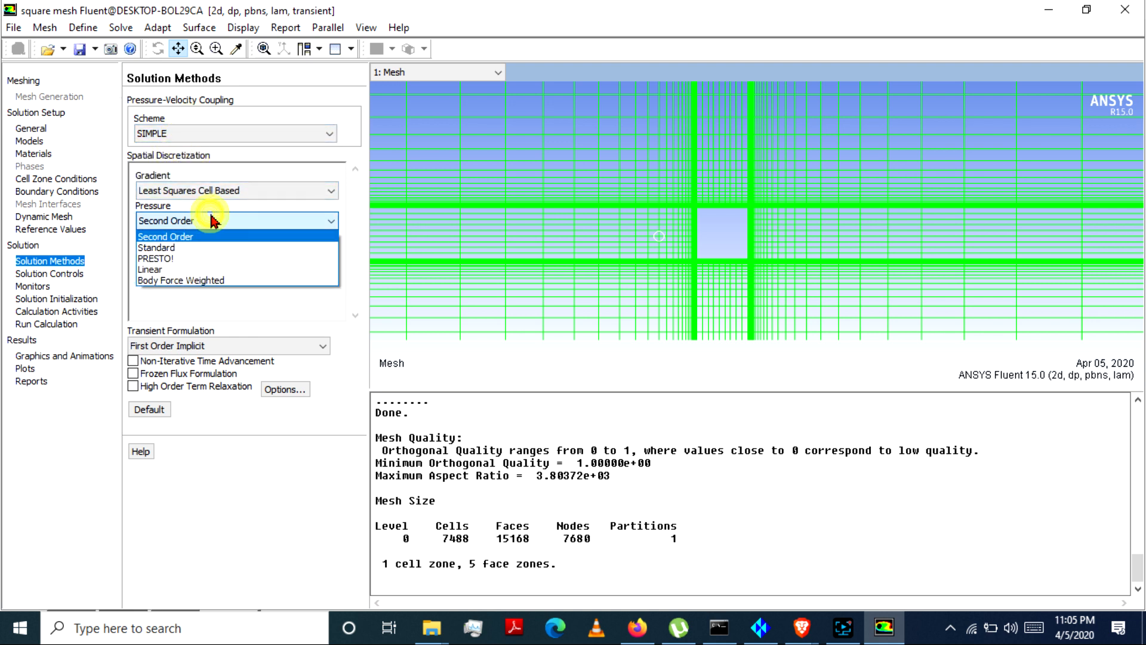
pyautogui.click(179, 247)
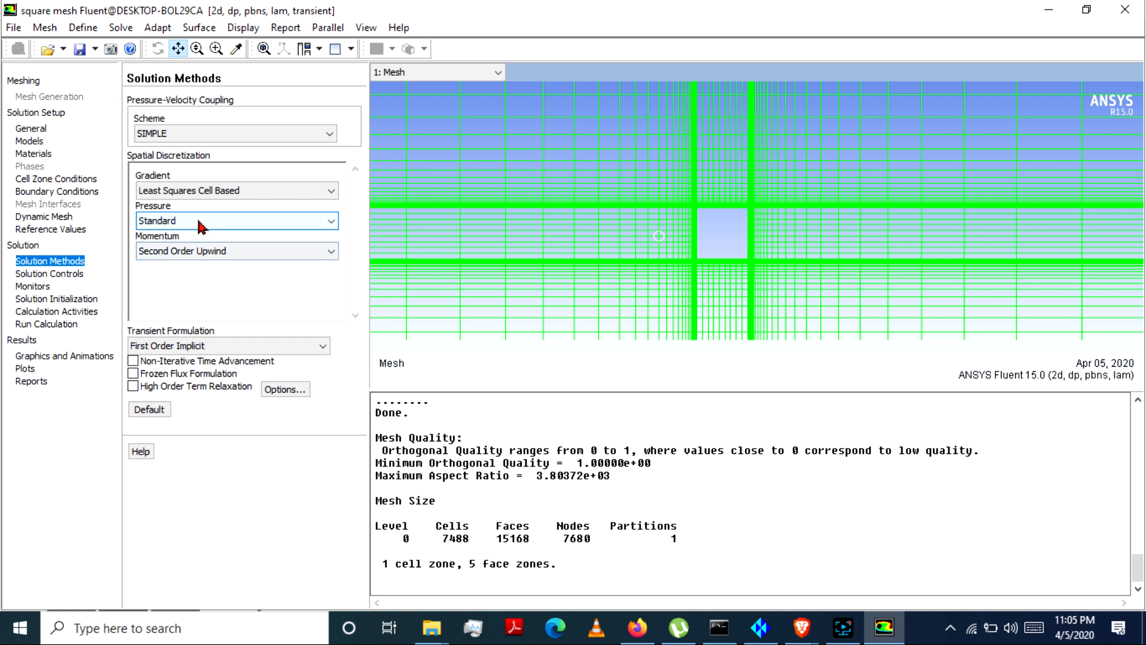
pyautogui.click(213, 250)
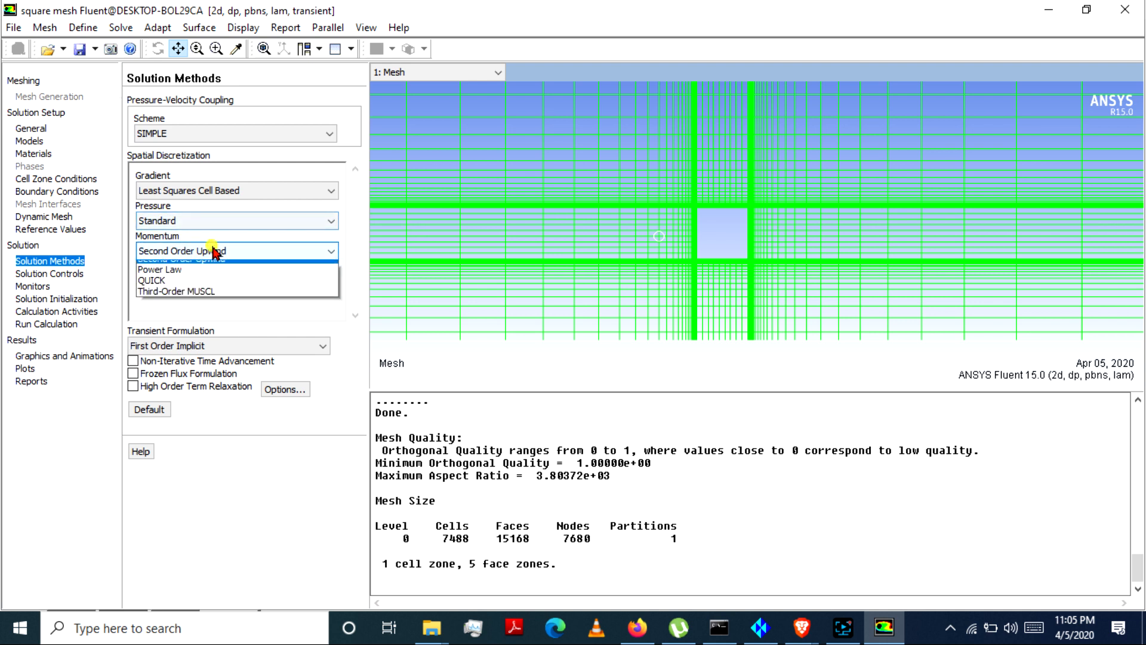
pyautogui.click(183, 268)
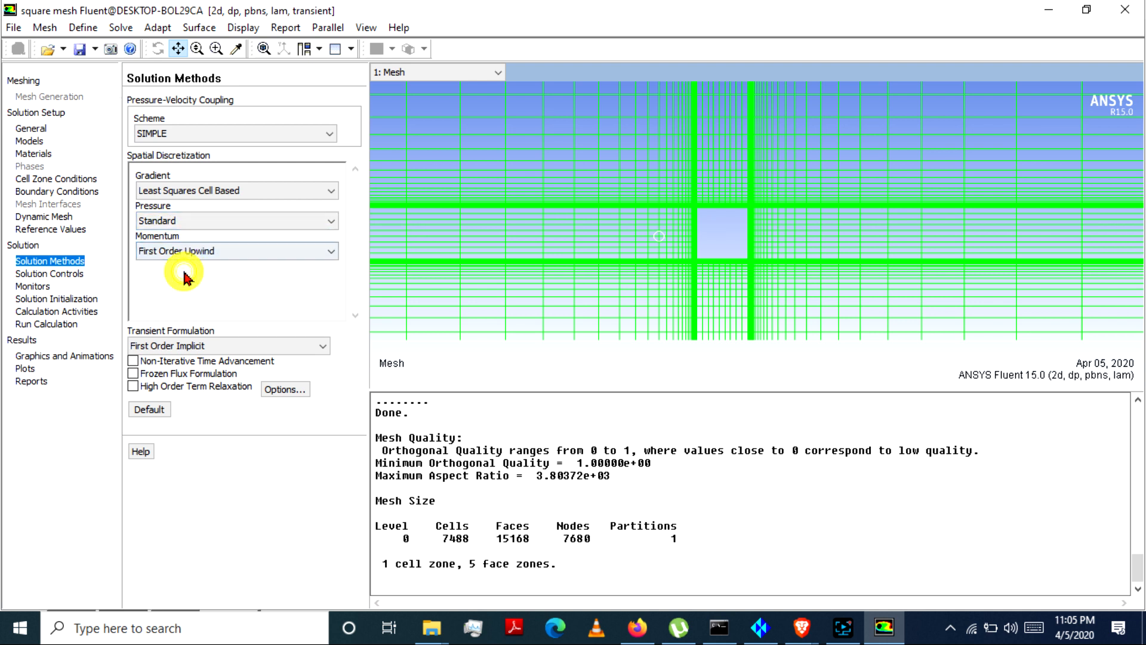
# Step: Set the absolute residual convergence criteria for continuity, x-velocity and y-velocity to 0.000001
pyautogui.click(66, 274)
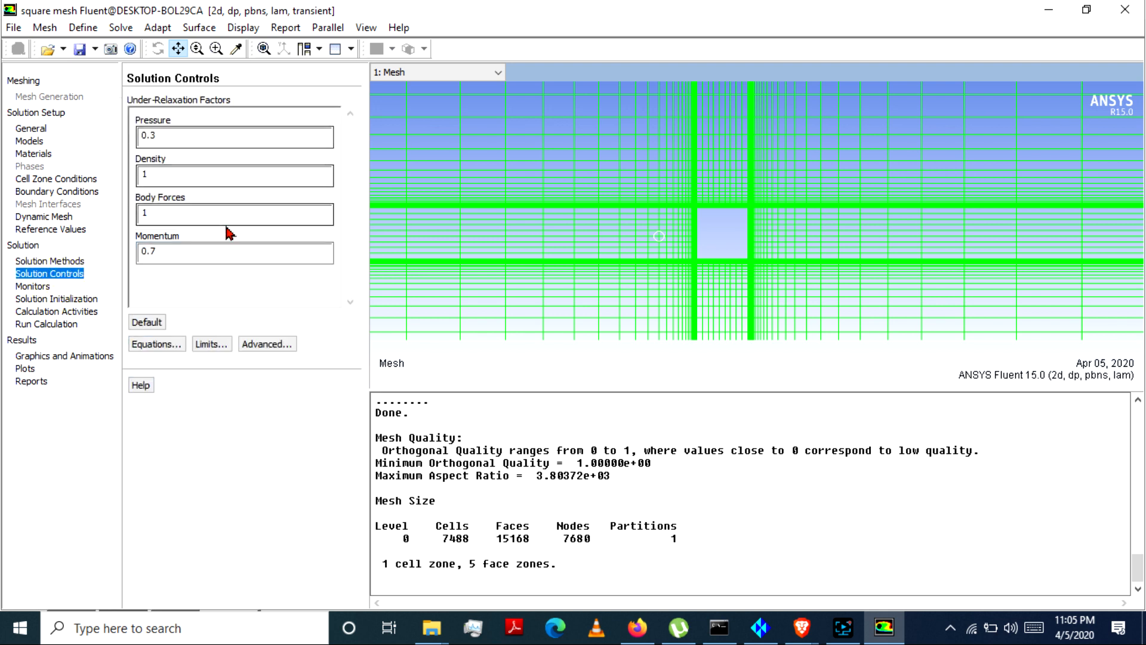
pyautogui.click(34, 286)
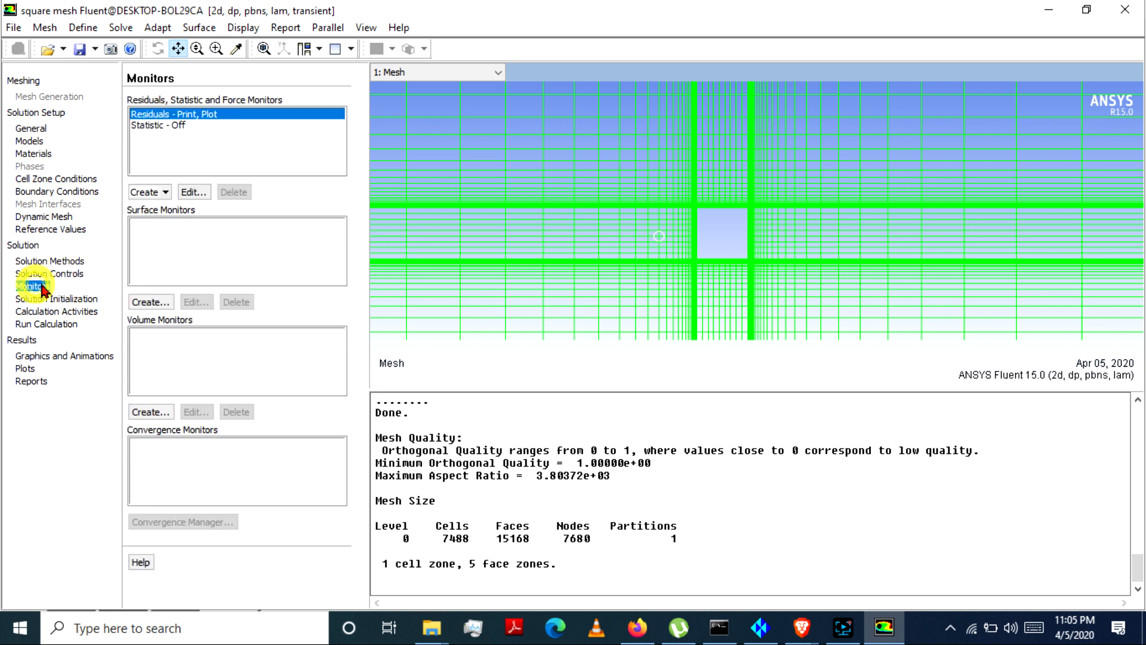
pyautogui.doubleClick(201, 115)
pyautogui.click(413, 126)
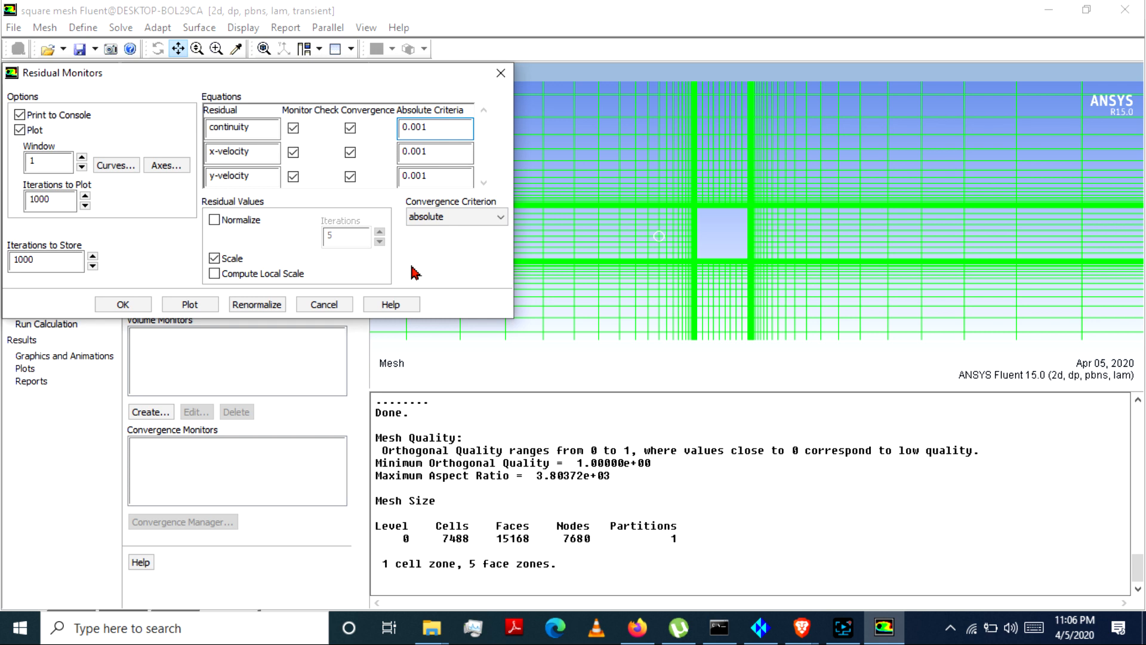
pyautogui.click(428, 151)
pyautogui.write('00')
pyautogui.click(428, 177)
pyautogui.write('000')
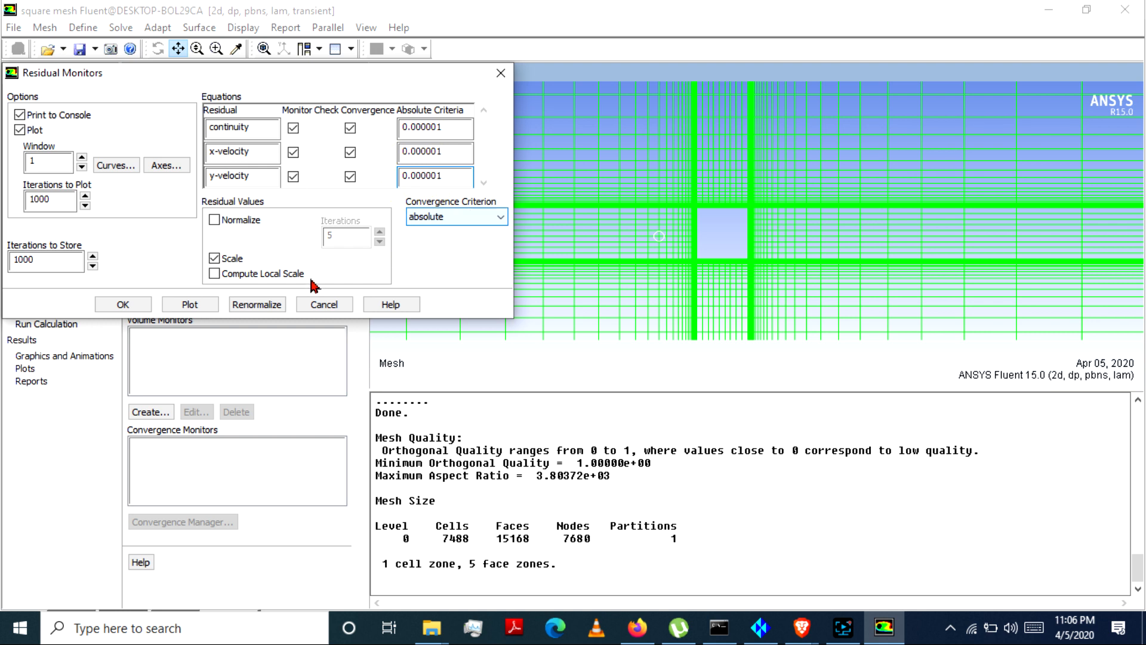
pyautogui.click(123, 305)
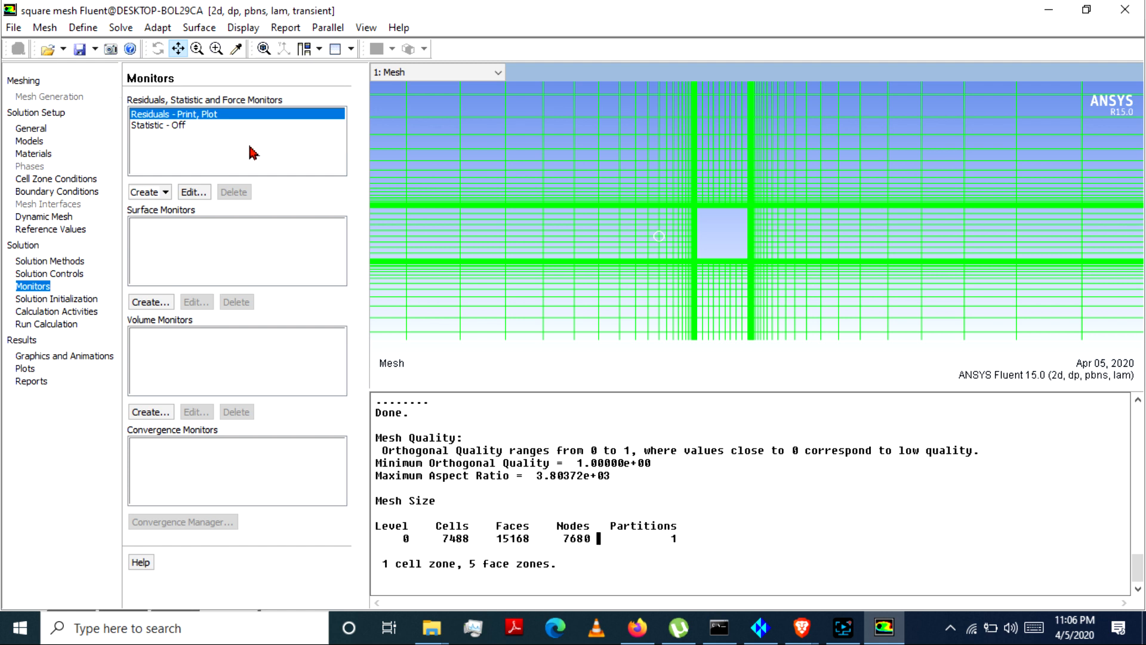
# Step: Create a drag monitor on cyl_wall that prints to the console, plots in window 2 and writes to the cd-1-history file
pyautogui.click(147, 194)
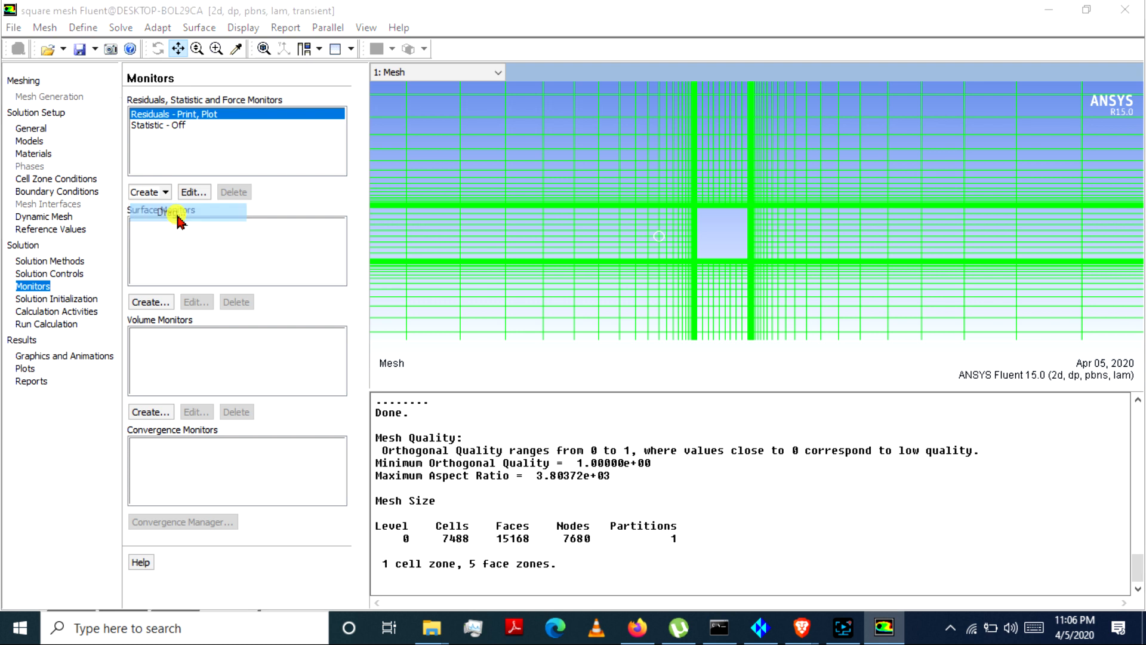
pyautogui.click(169, 211)
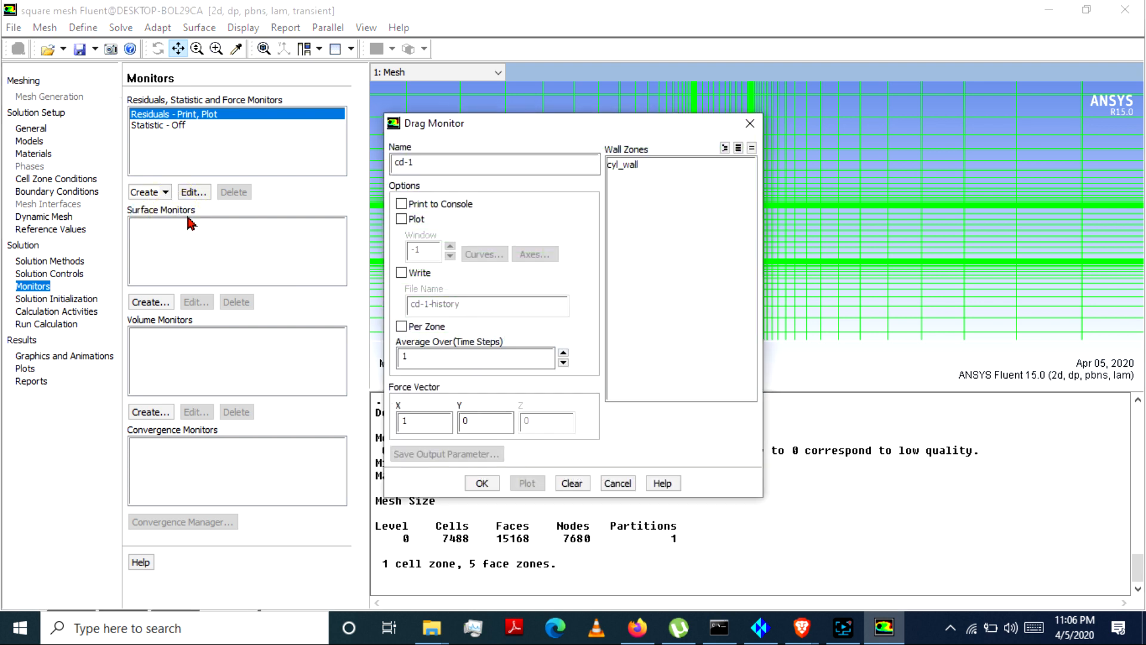
pyautogui.click(649, 165)
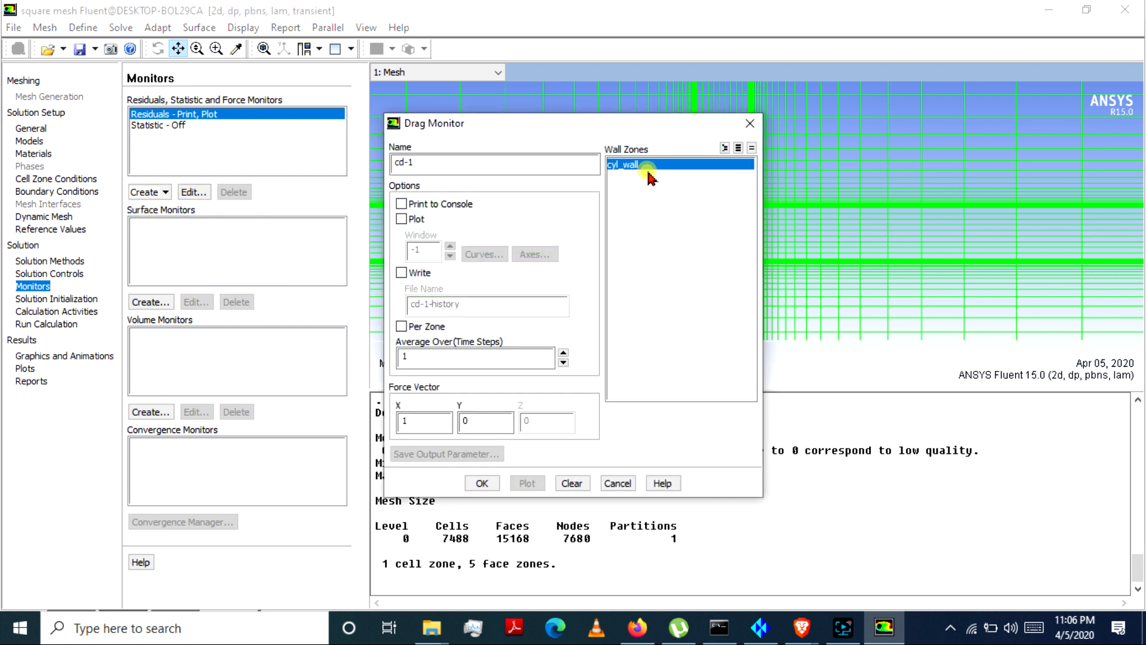
pyautogui.click(401, 204)
pyautogui.click(401, 219)
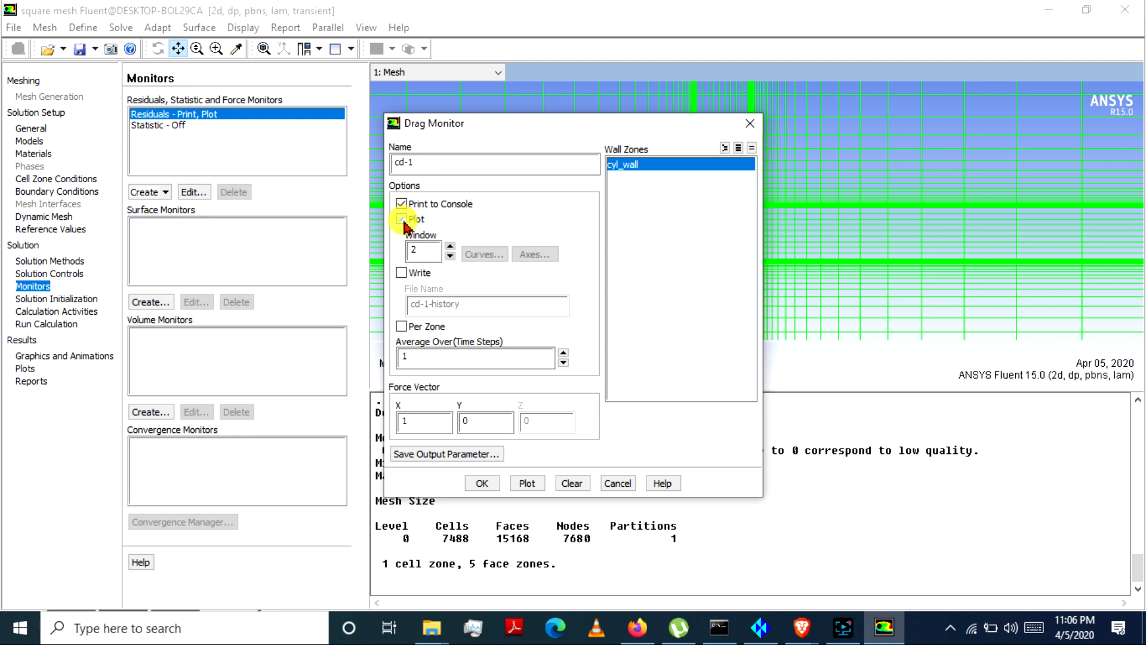
pyautogui.click(401, 274)
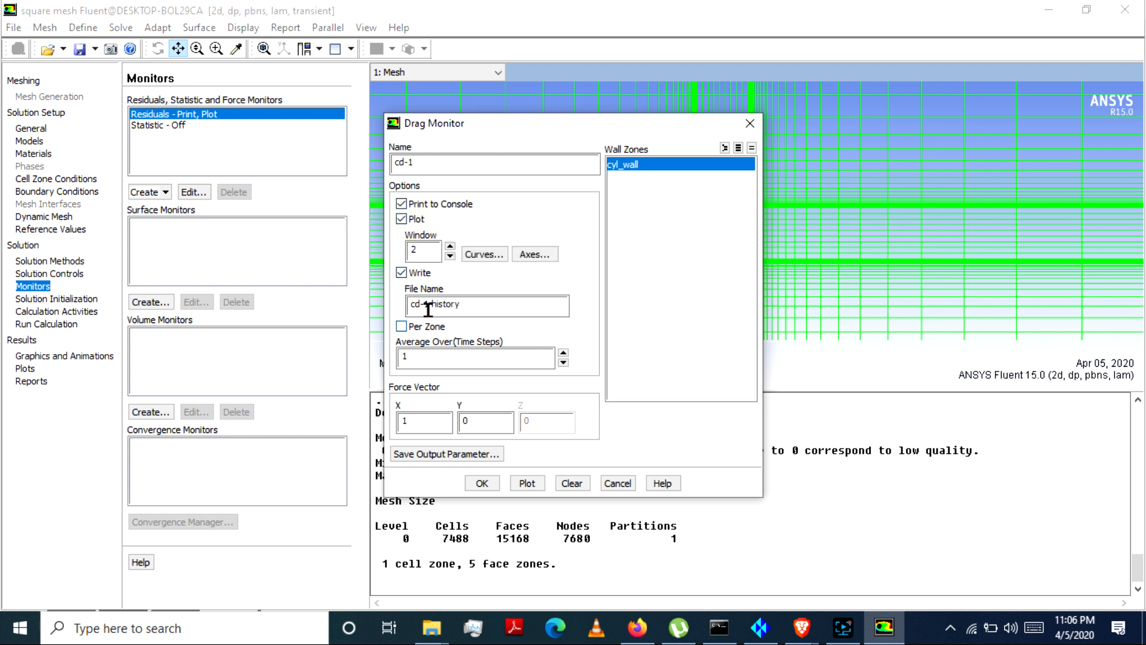
pyautogui.moveTo(486, 305); pyautogui.dragTo(417, 309)
pyautogui.click(448, 304)
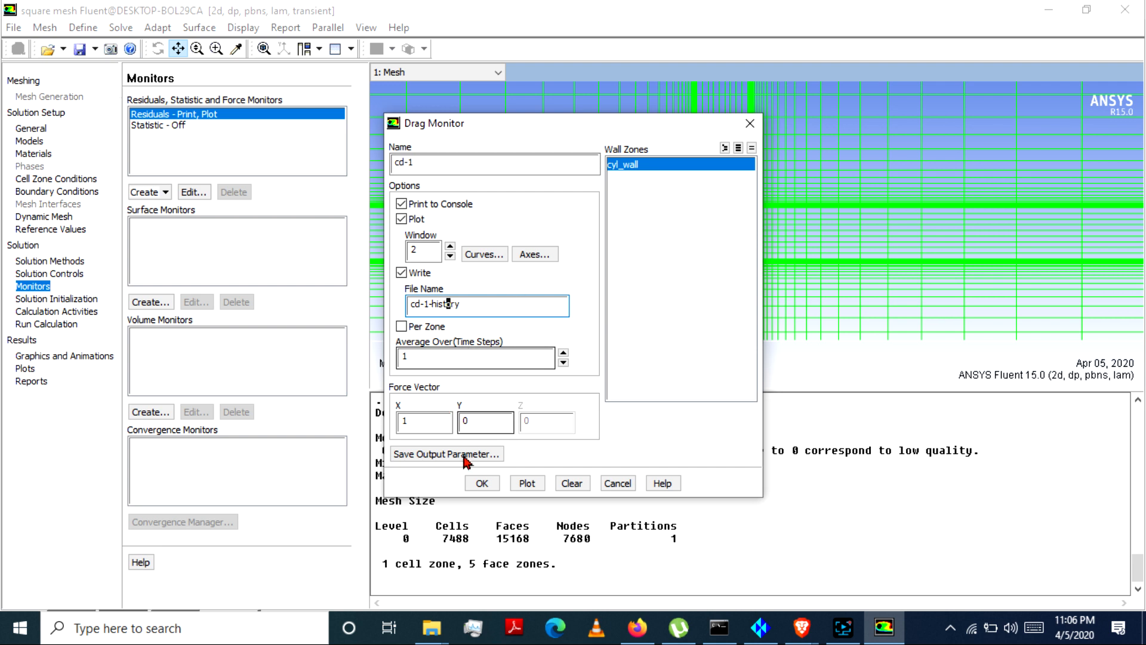
pyautogui.moveTo(432, 629)
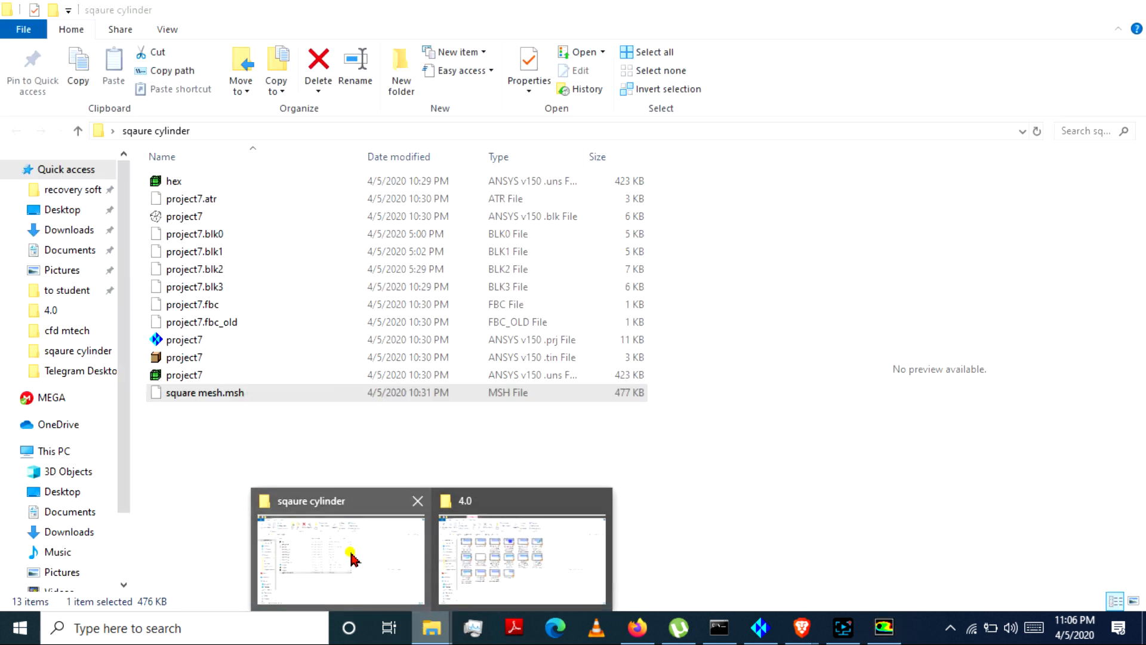
pyautogui.click(351, 548)
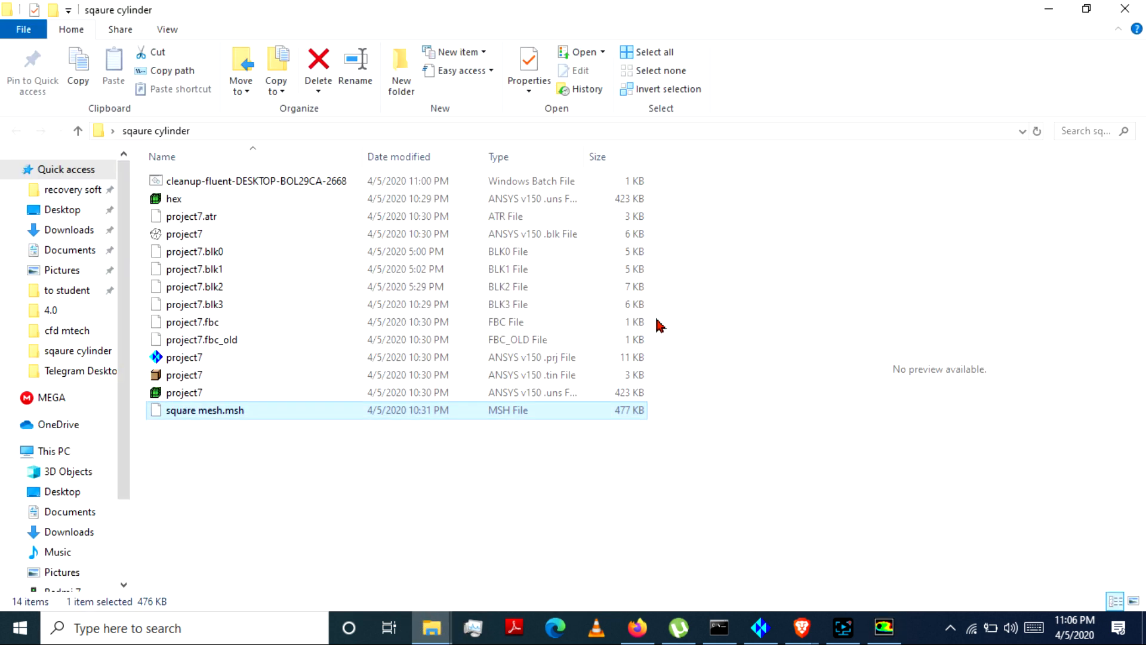
pyautogui.click(1048, 8)
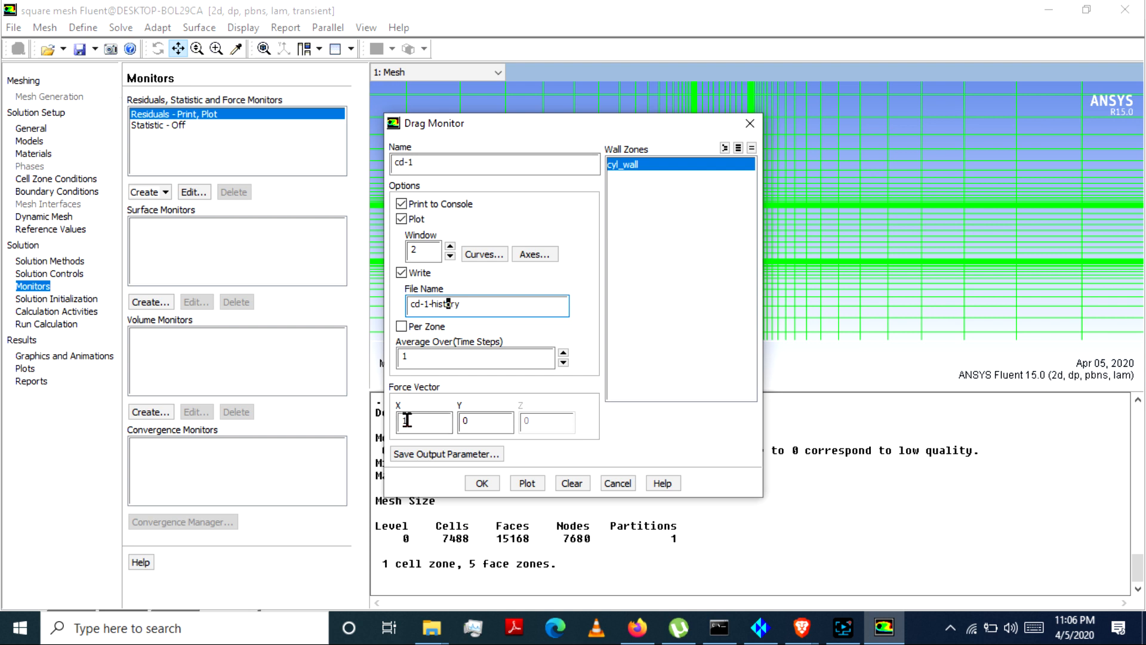
pyautogui.click(481, 483)
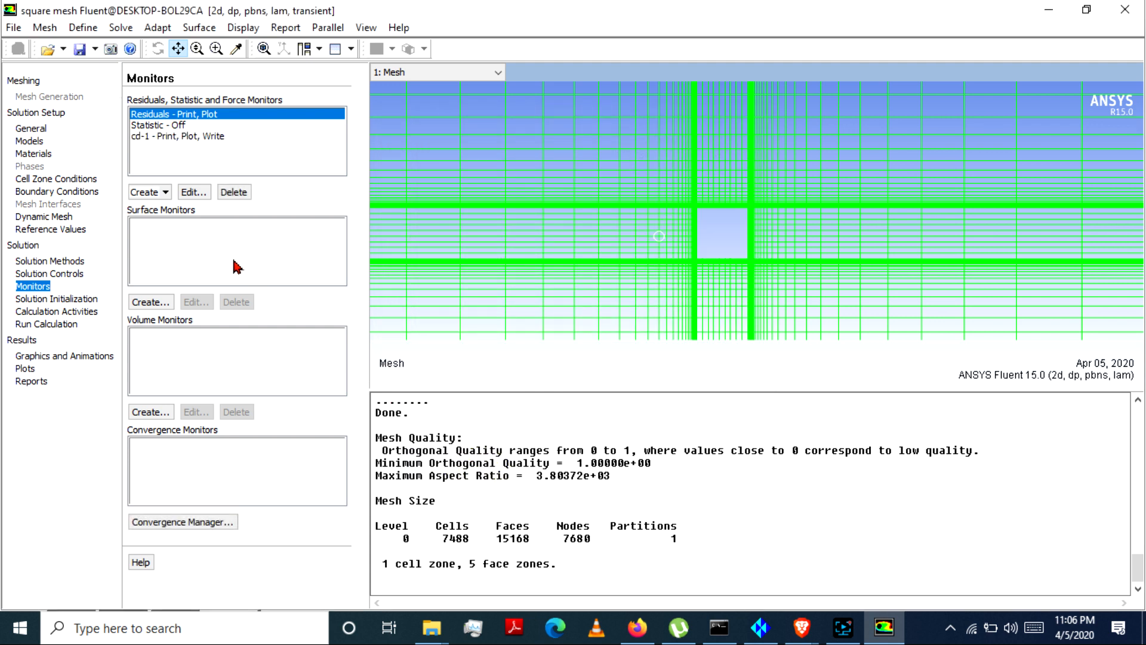
# Step: Create a lift monitor on cyl_wall that prints to the console, plots in window 3 and writes to cl-1-history, with force vector X 0, Y 1
pyautogui.click(149, 193)
pyautogui.click(167, 230)
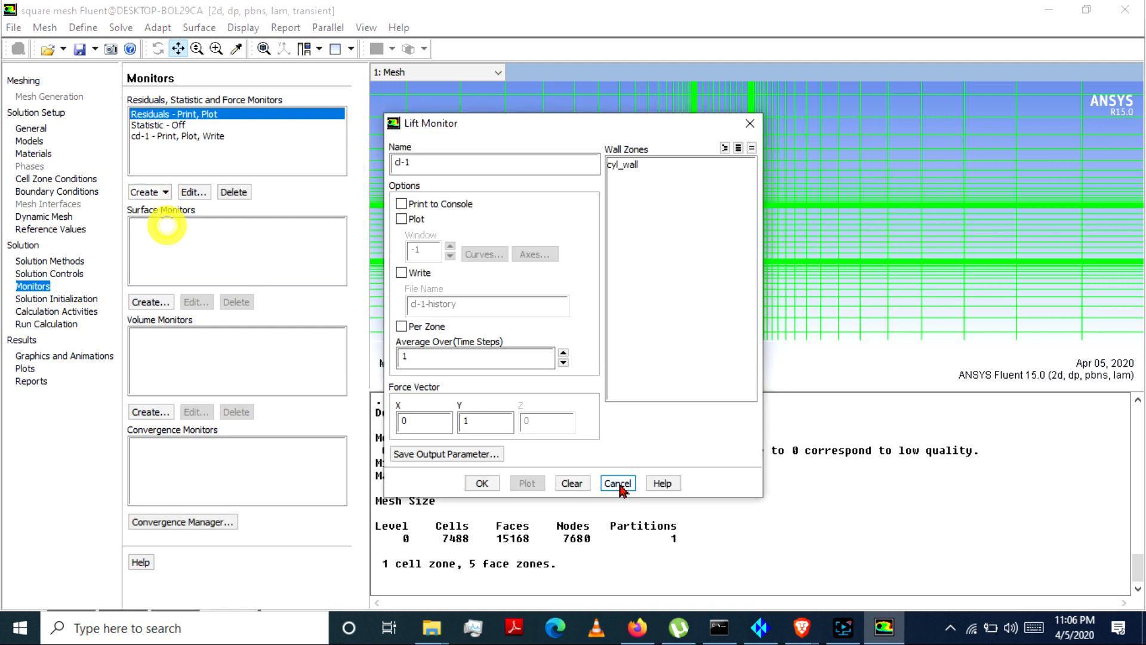
pyautogui.click(655, 168)
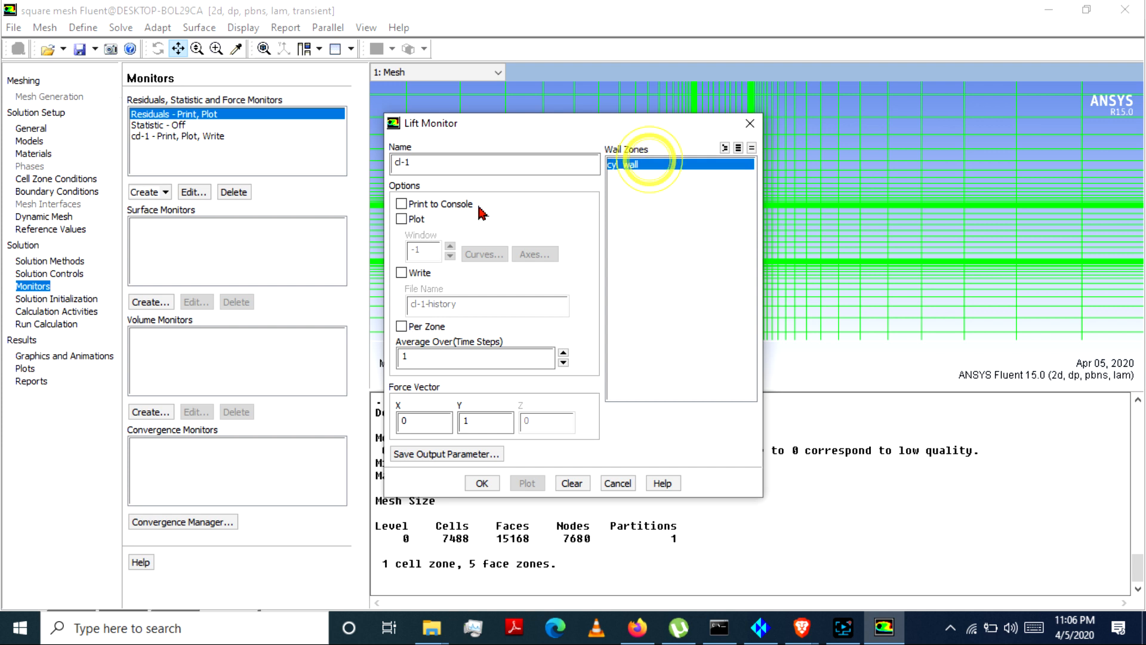
pyautogui.click(403, 204)
pyautogui.click(402, 219)
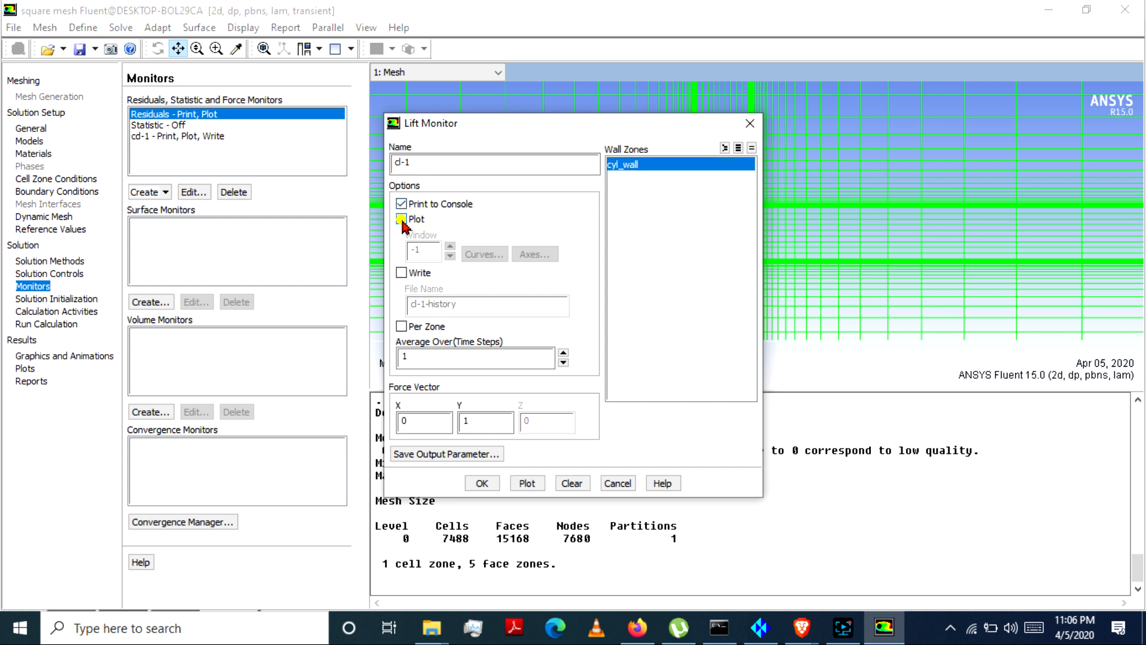
pyautogui.click(402, 273)
pyautogui.click(418, 421)
pyautogui.click(472, 427)
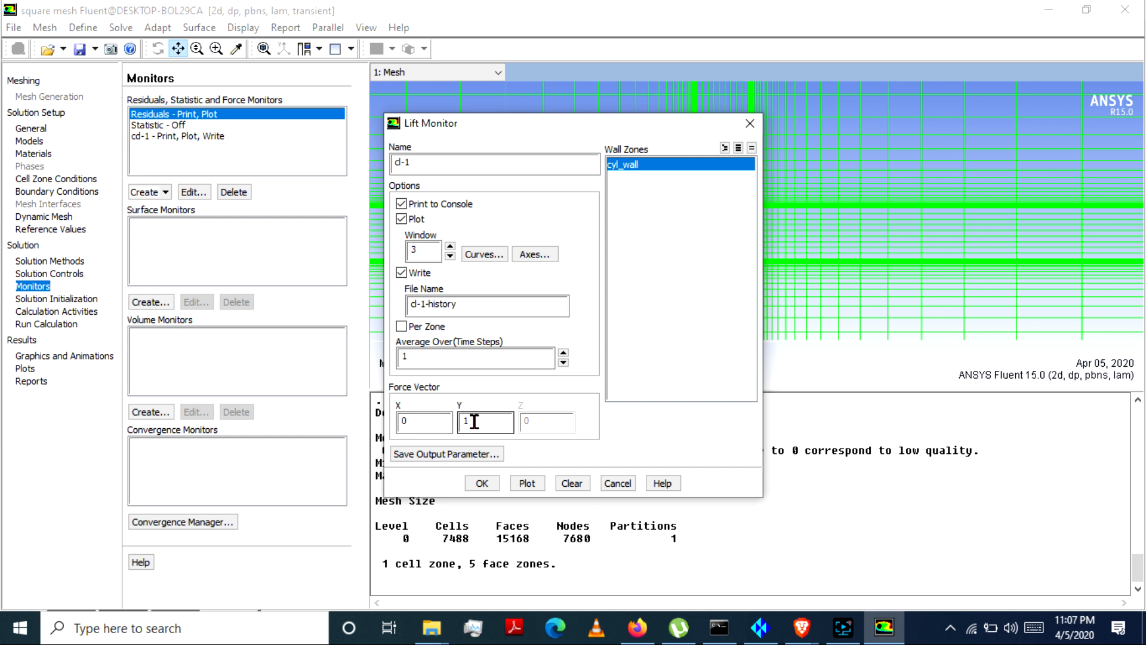
pyautogui.click(482, 482)
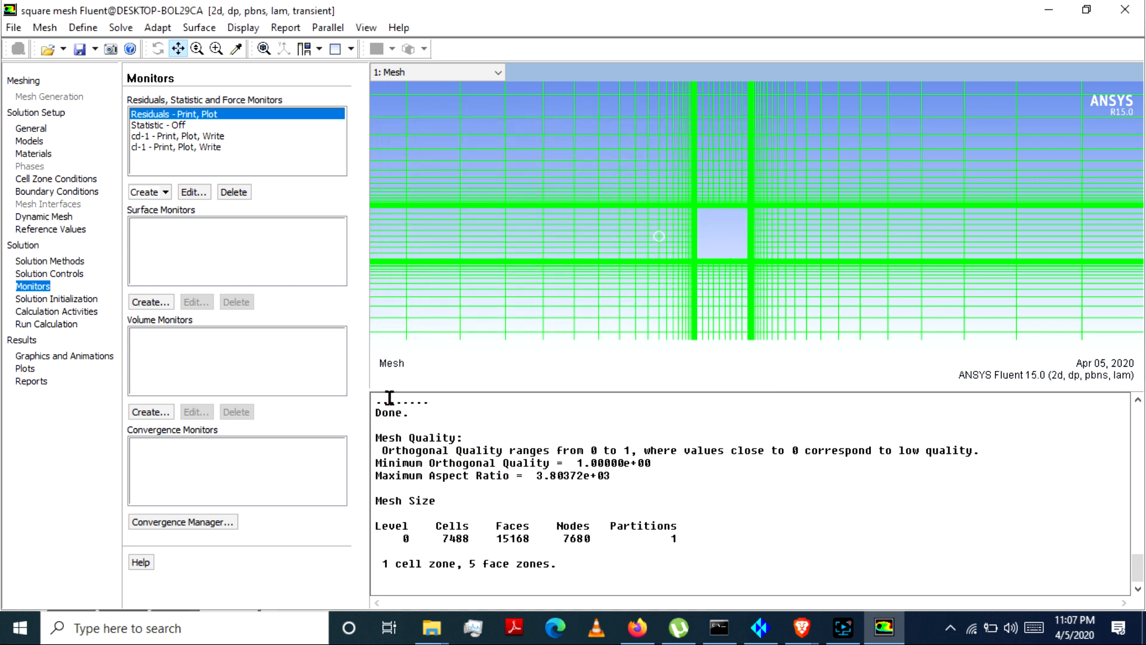
# Step: Initialize the solution with standard initialization computed from the inlet, using an X velocity of 1 m/s
pyautogui.click(60, 301)
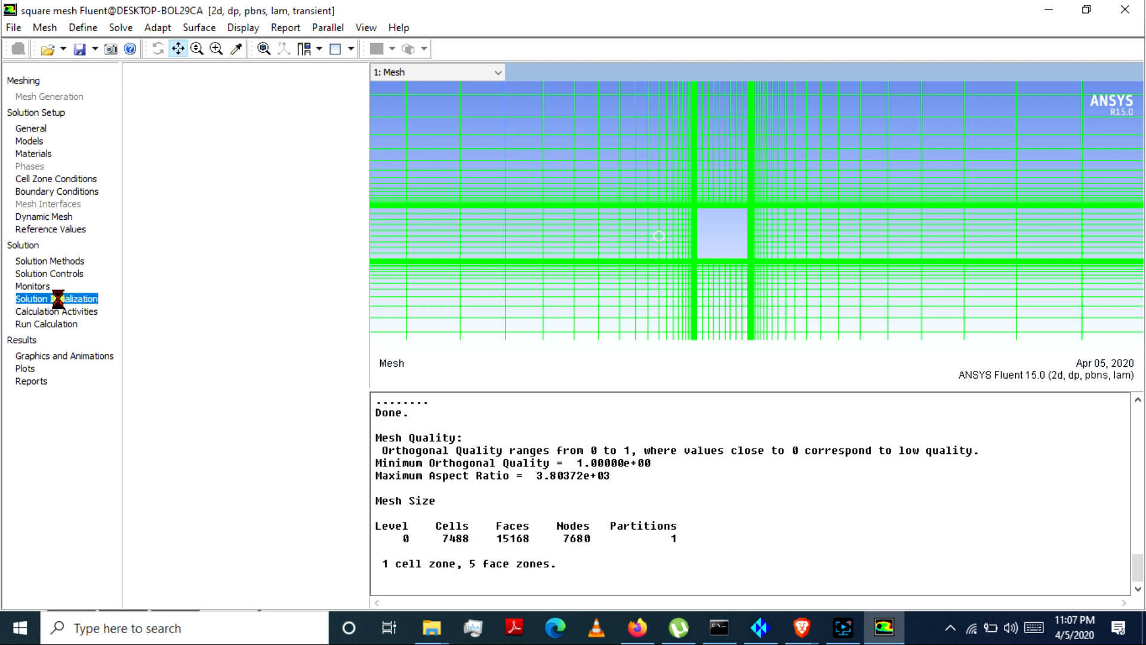
pyautogui.click(221, 167)
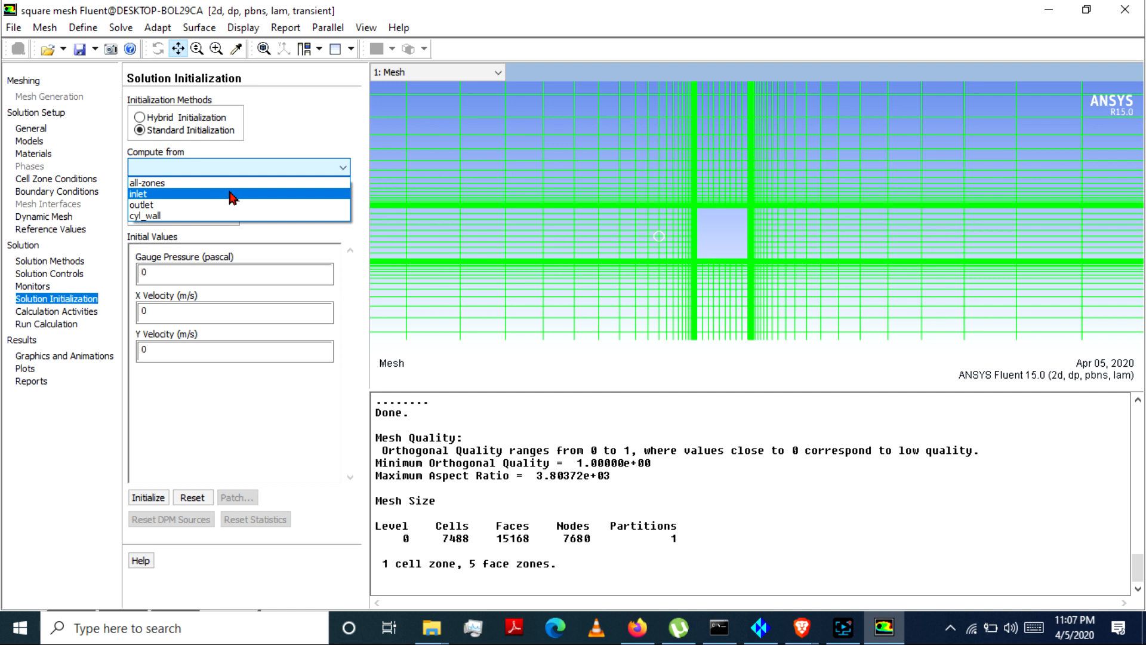
pyautogui.click(232, 197)
pyautogui.doubleClick(146, 310)
pyautogui.write('1')
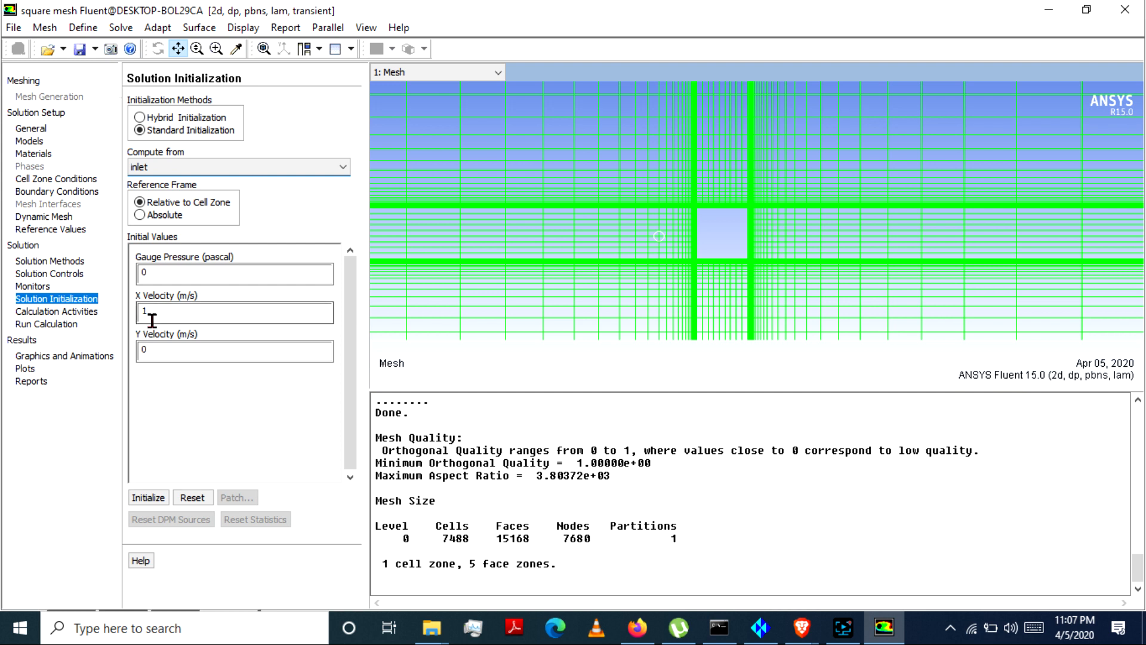
pyautogui.click(150, 499)
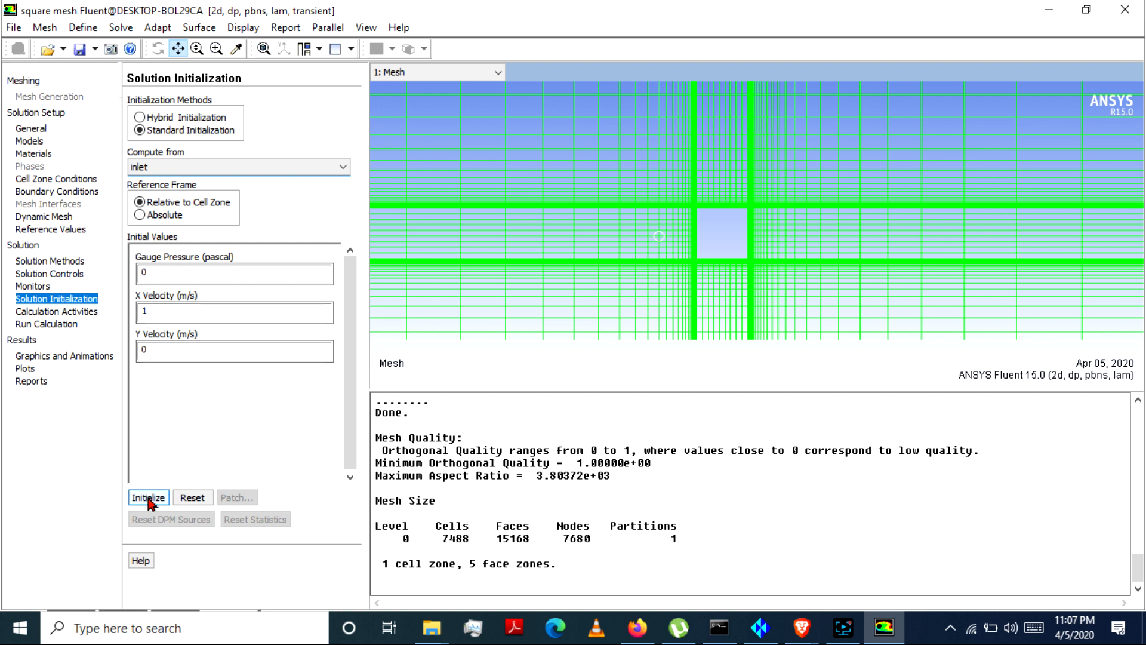
pyautogui.click(152, 500)
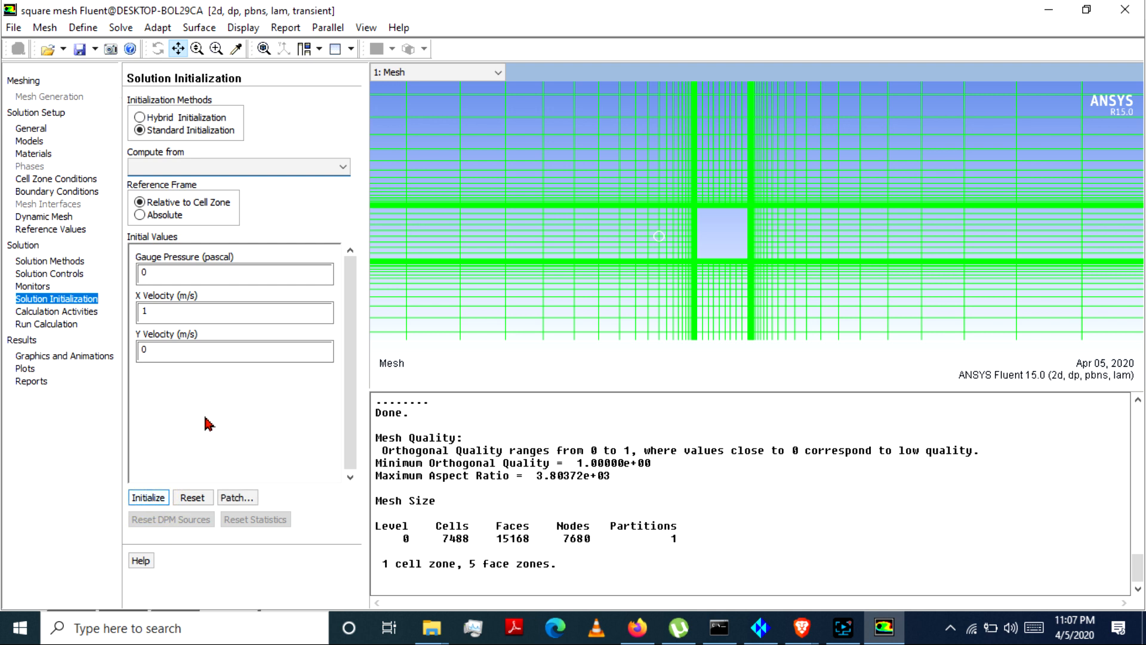
# Step: Configure autosave to write data every 10 time steps and case files each time, using file name square mesh with the time-step appended
pyautogui.click(72, 313)
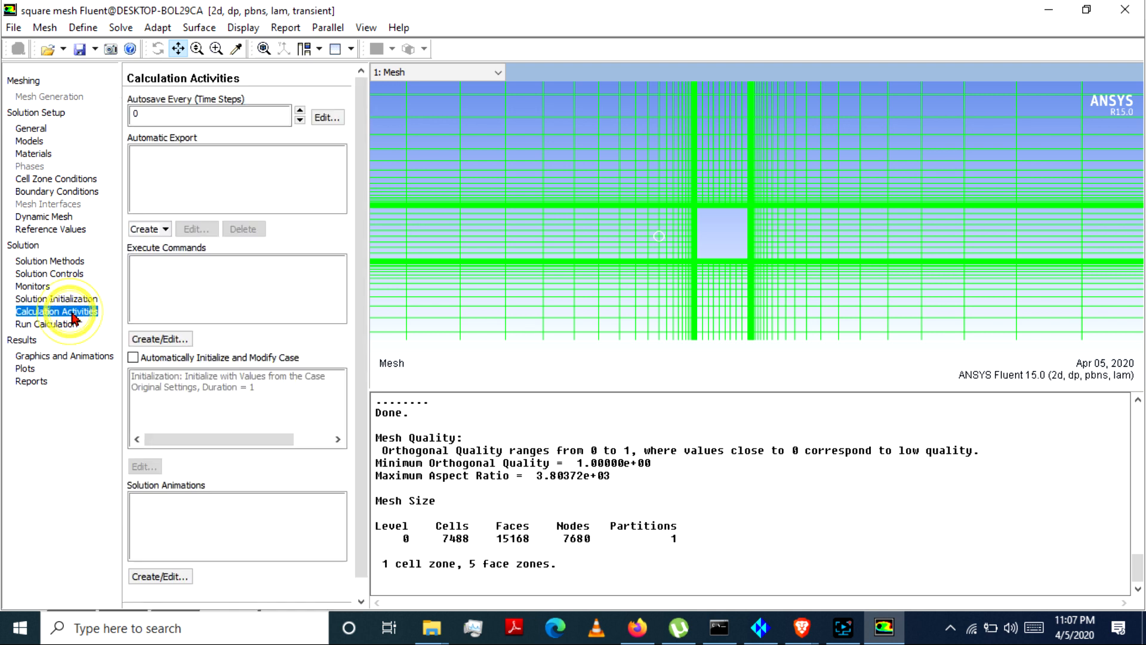
pyautogui.click(328, 117)
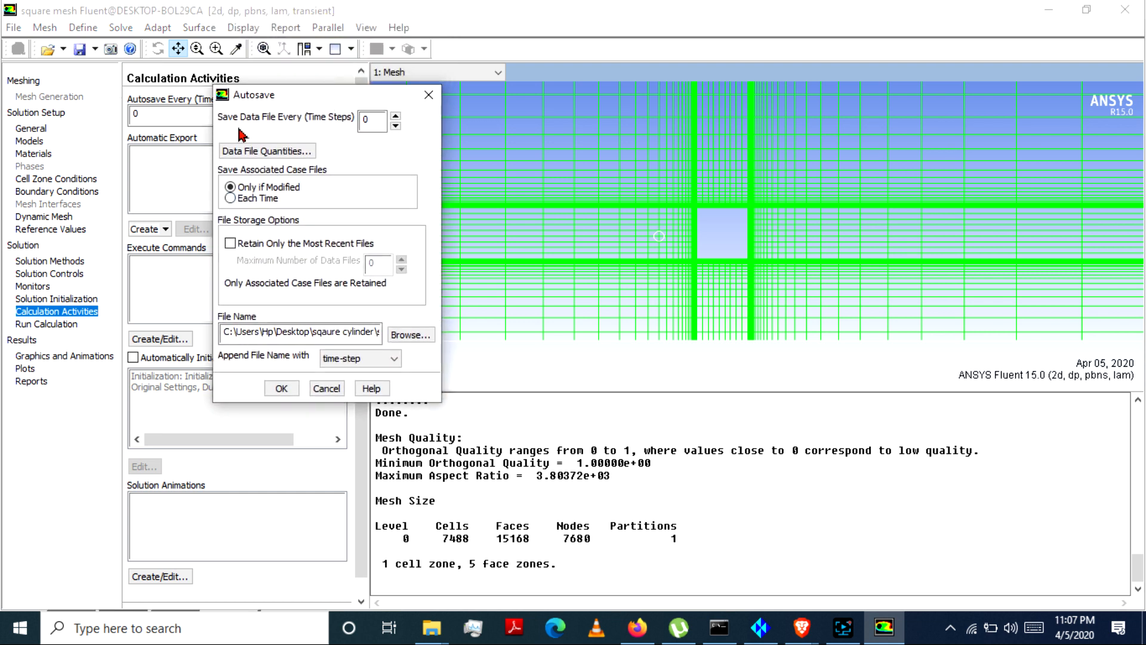
pyautogui.doubleClick(368, 118)
pyautogui.click(234, 199)
pyautogui.moveTo(224, 336); pyautogui.dragTo(358, 333)
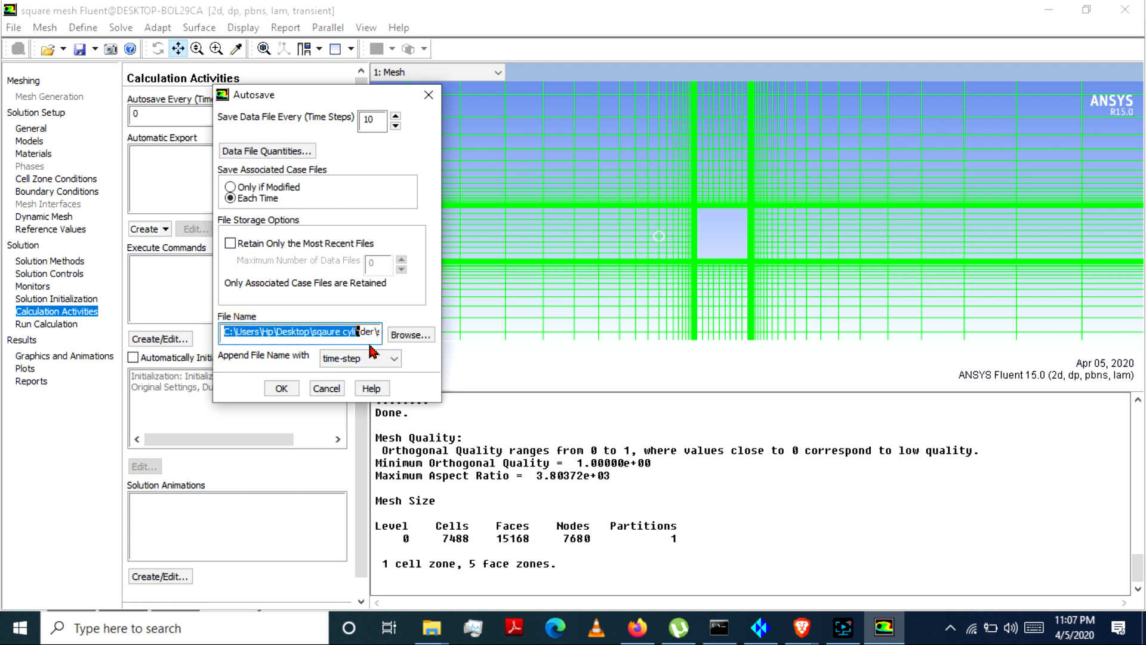
pyautogui.click(308, 333)
pyautogui.click(410, 334)
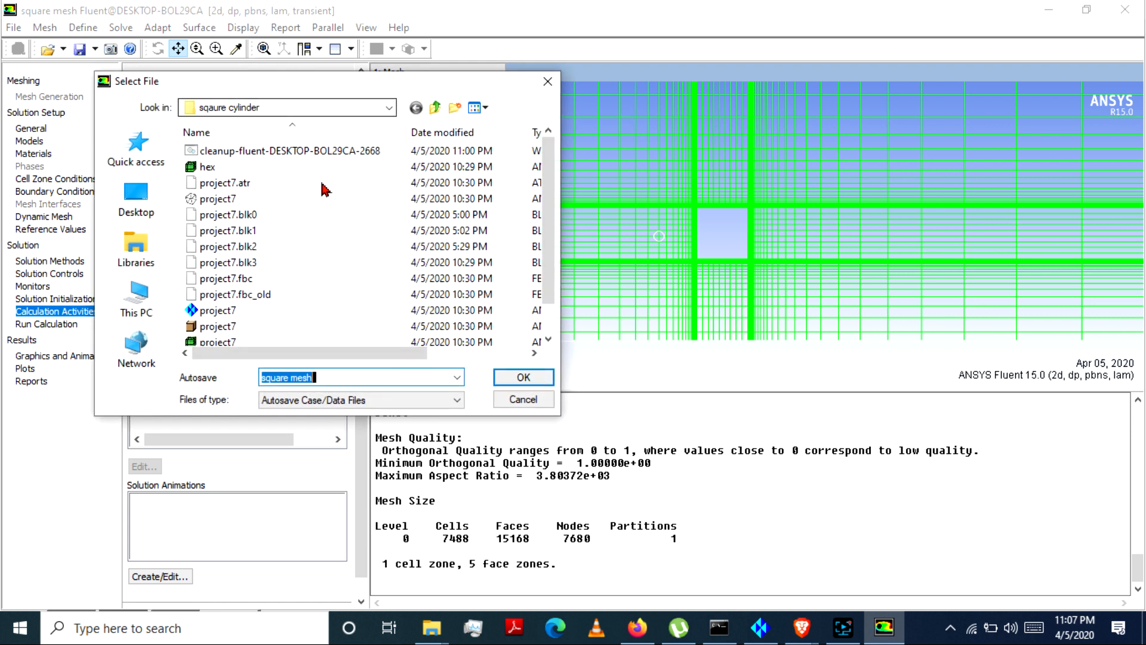
pyautogui.click(528, 376)
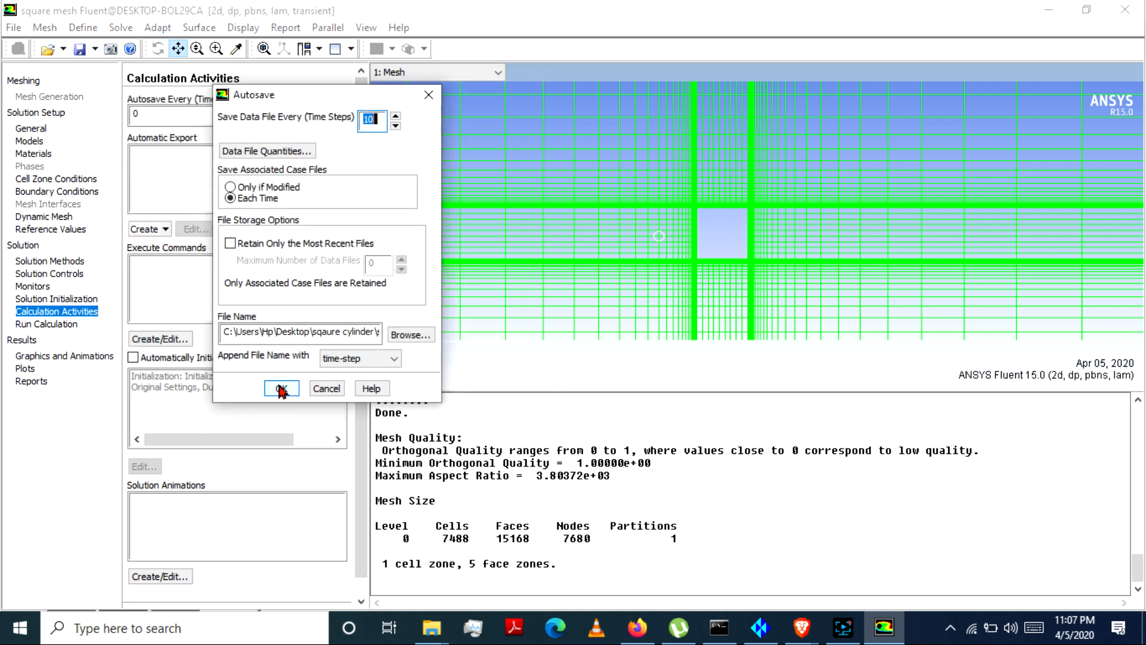
pyautogui.click(370, 359)
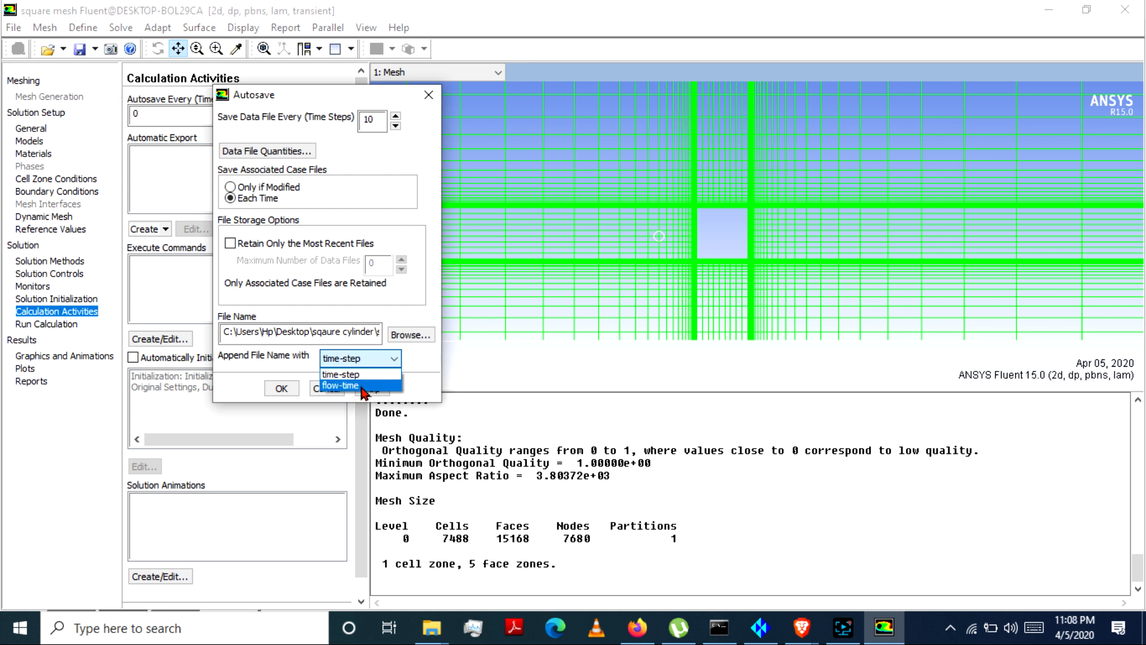
pyautogui.click(343, 374)
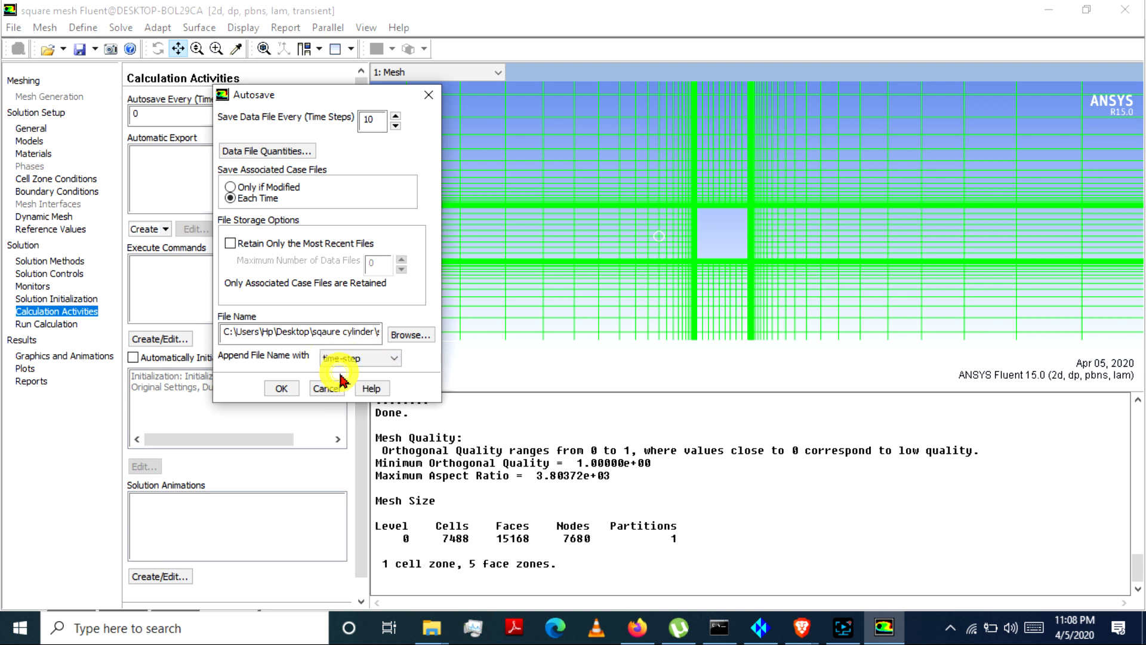
pyautogui.click(282, 388)
# Step: Set the time step size to 0.01 s and the maximum iterations per time step to 500, and run the calculation
pyautogui.click(36, 324)
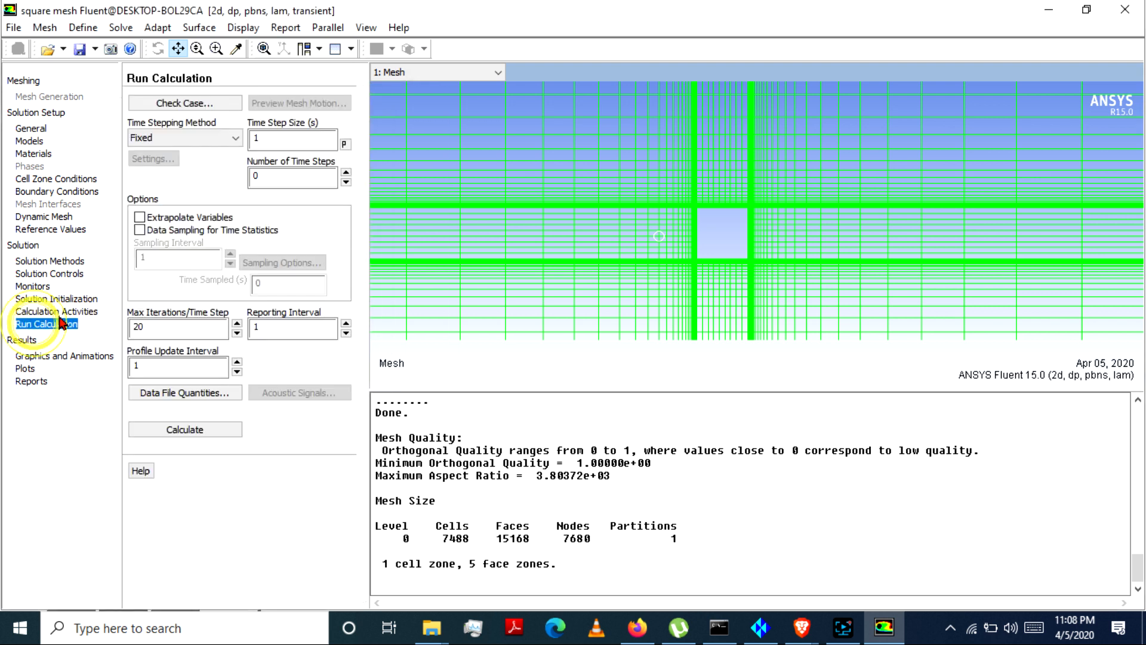
pyautogui.doubleClick(286, 139)
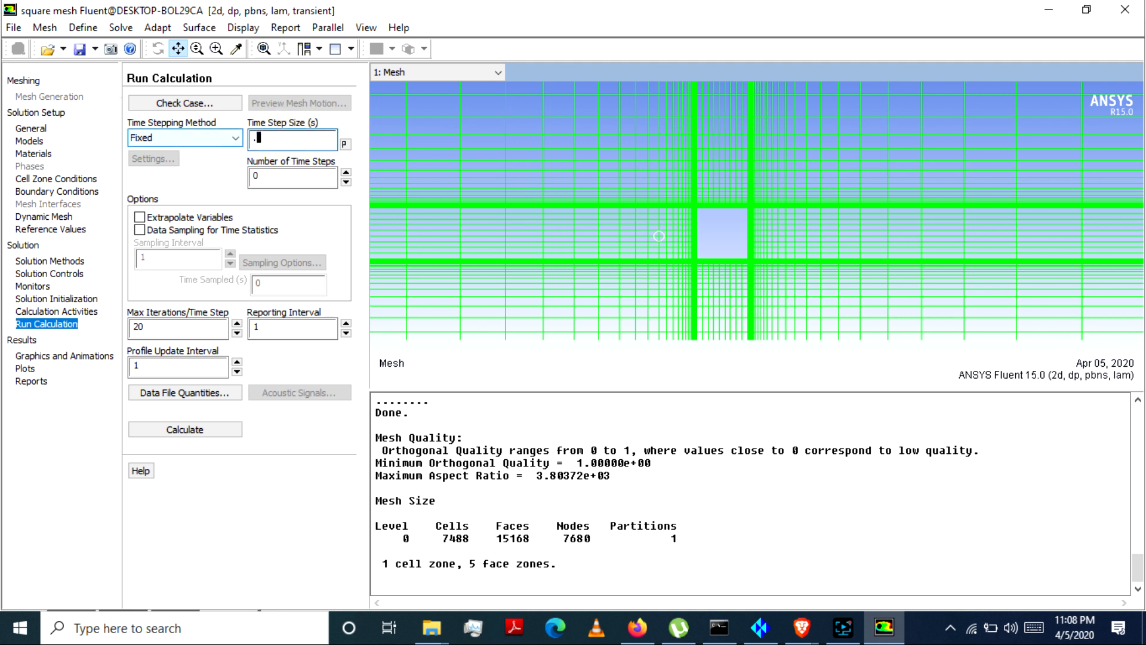
pyautogui.write('.01')
pyautogui.click(149, 327)
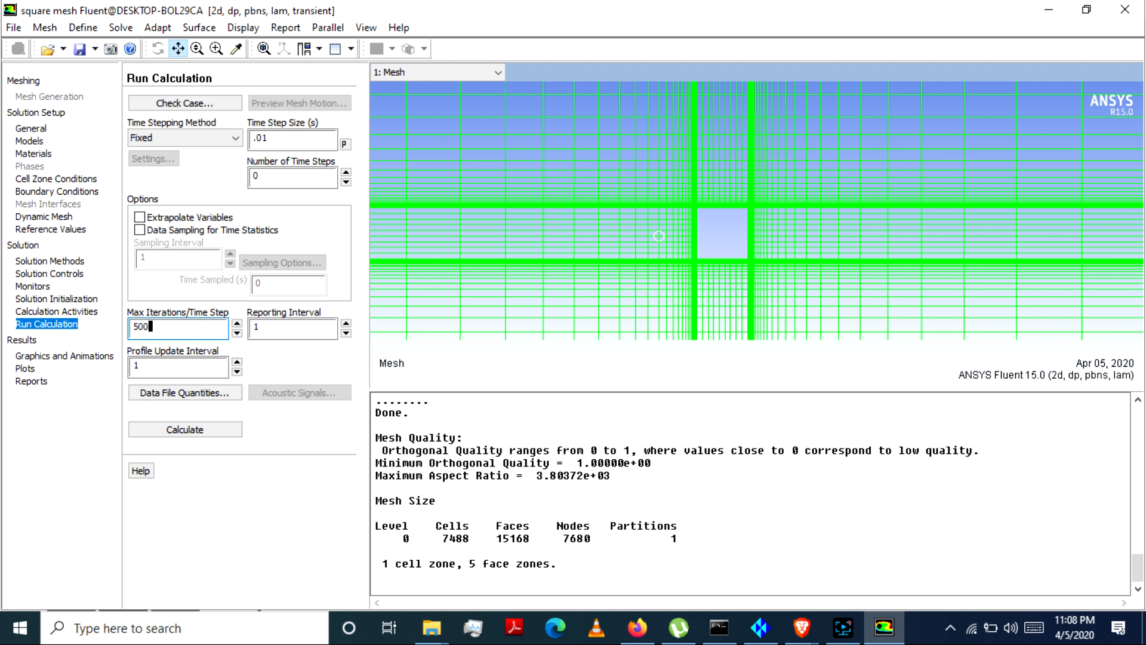
pyautogui.click(199, 429)
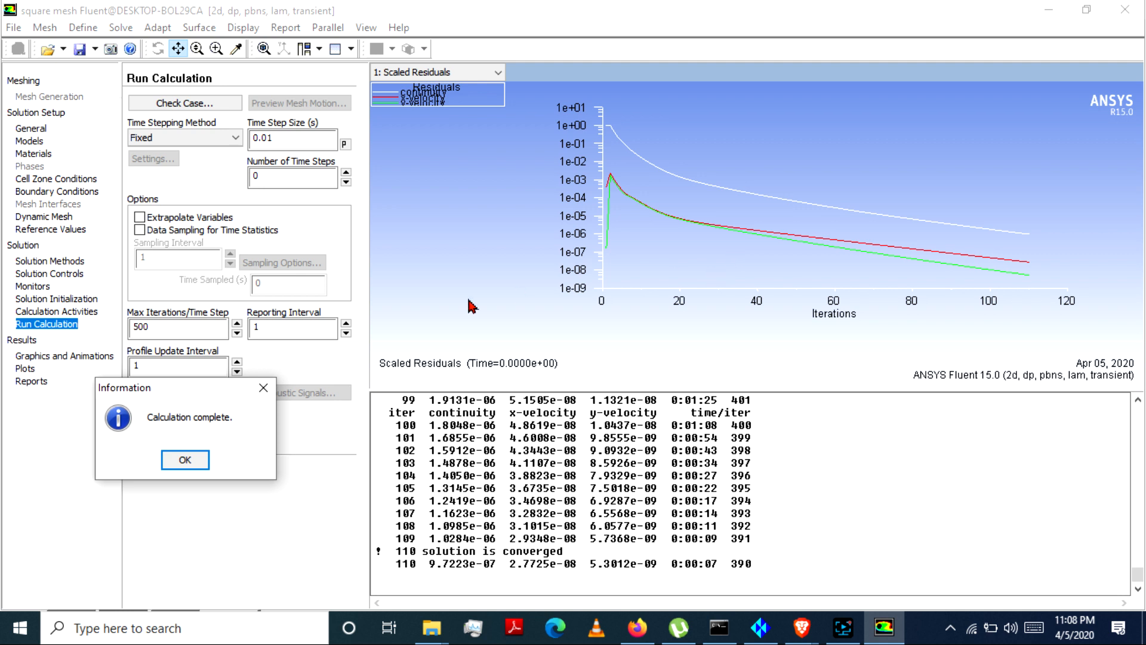
pyautogui.click(173, 326)
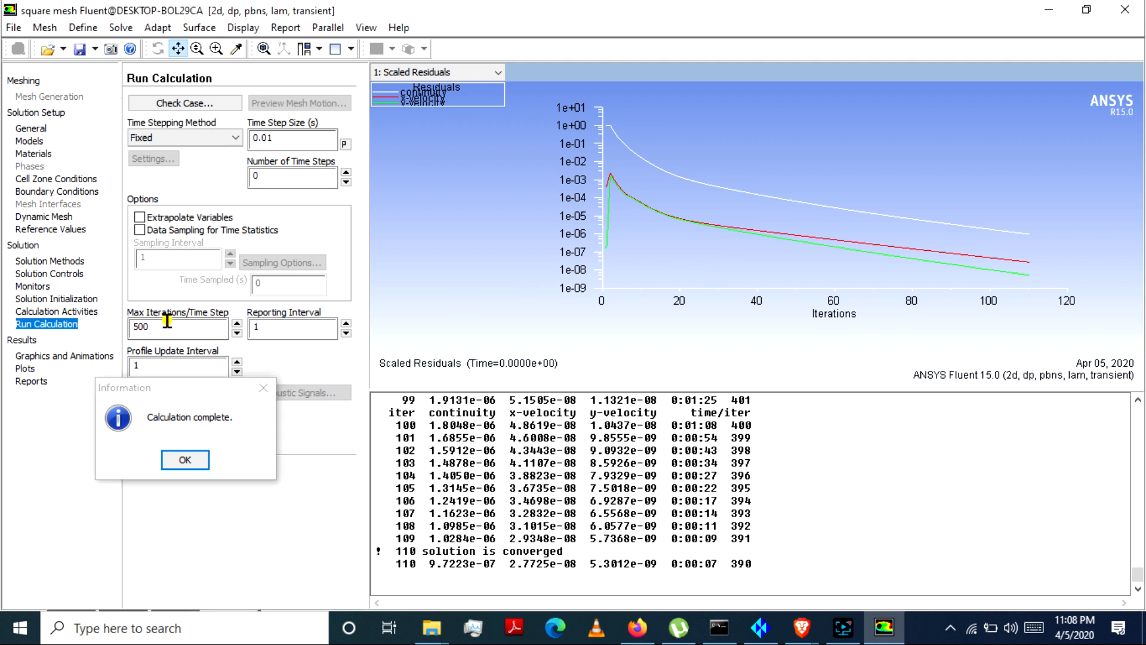
pyautogui.click(175, 461)
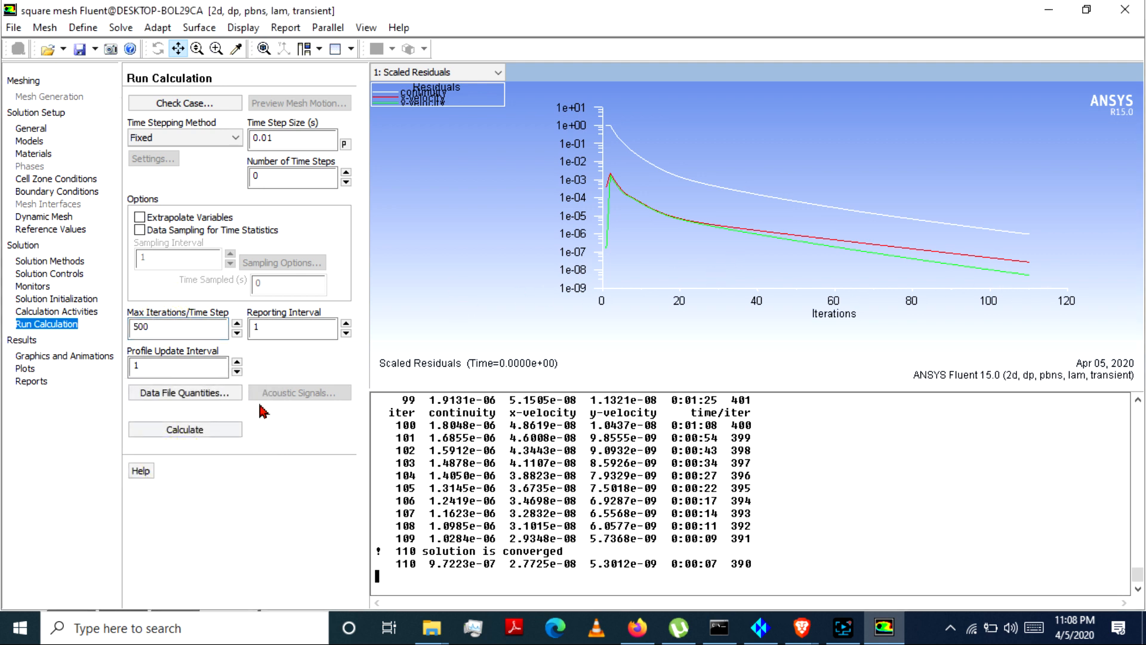
# Step: Set the number of time steps to 1000 and start the calculation
pyautogui.click(275, 173)
pyautogui.doubleClick(275, 173)
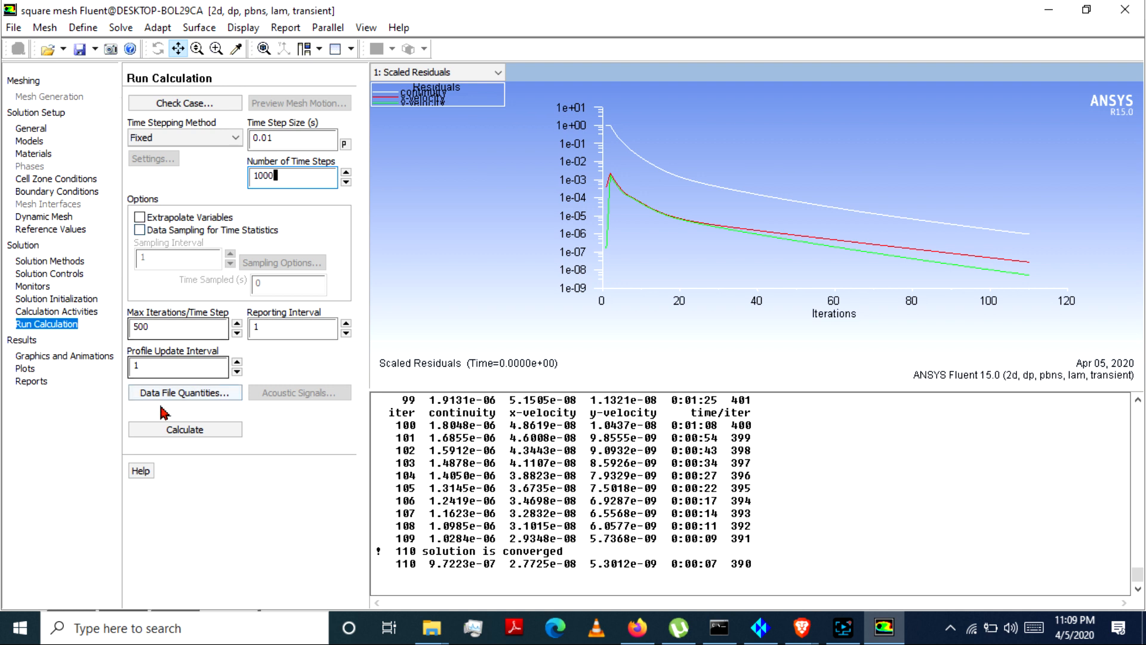
pyautogui.click(189, 429)
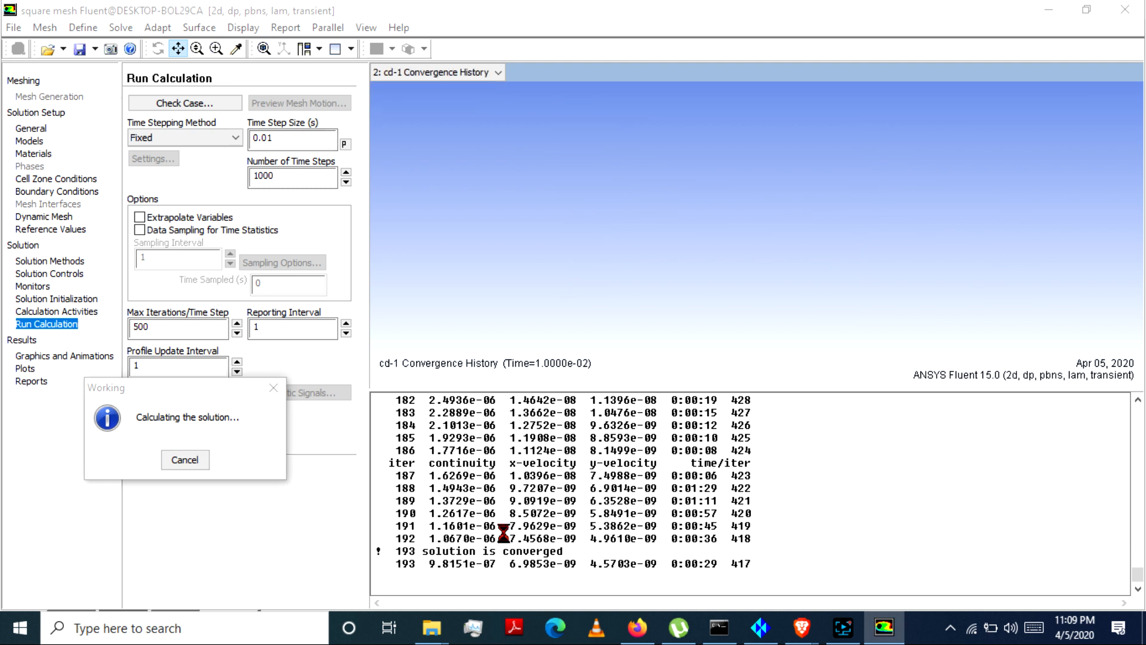
# Step: Check the sqaure cylinder folder in File Explorer for the drag and lift history files, and return to Fluent
pyautogui.moveTo(428, 632)
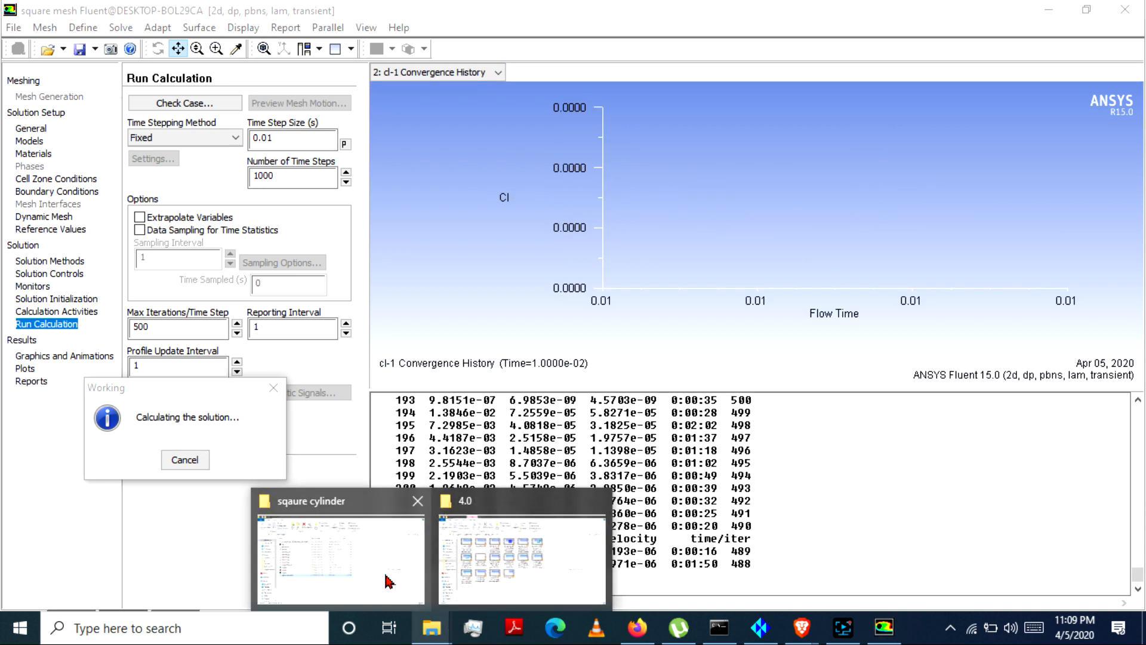
pyautogui.click(376, 550)
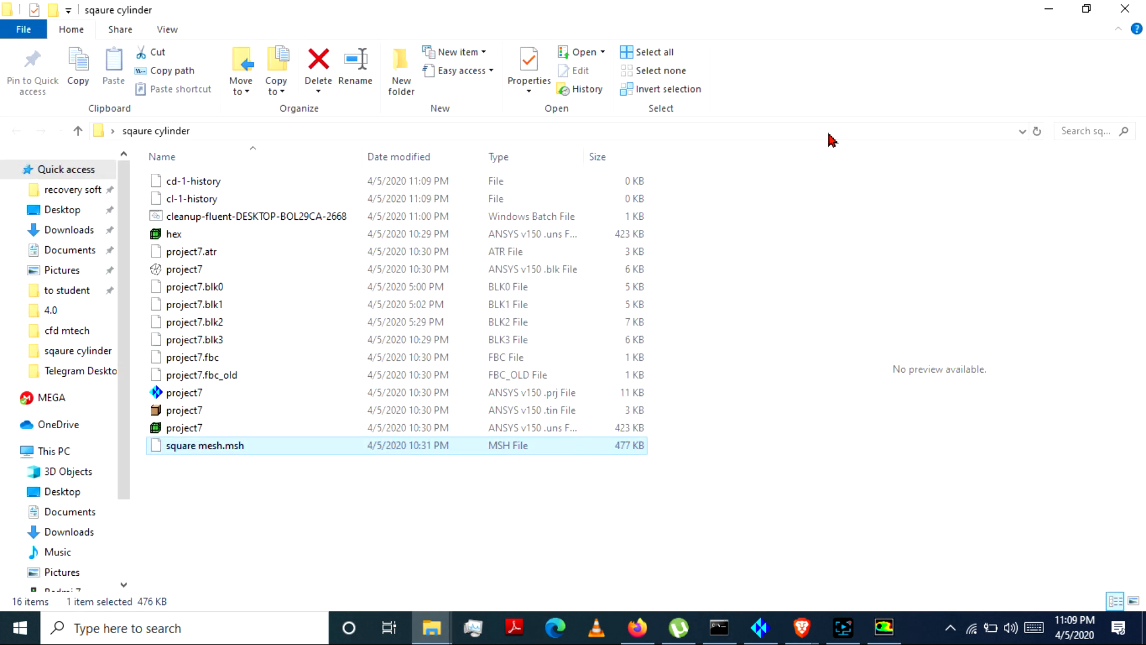
pyautogui.click(1048, 9)
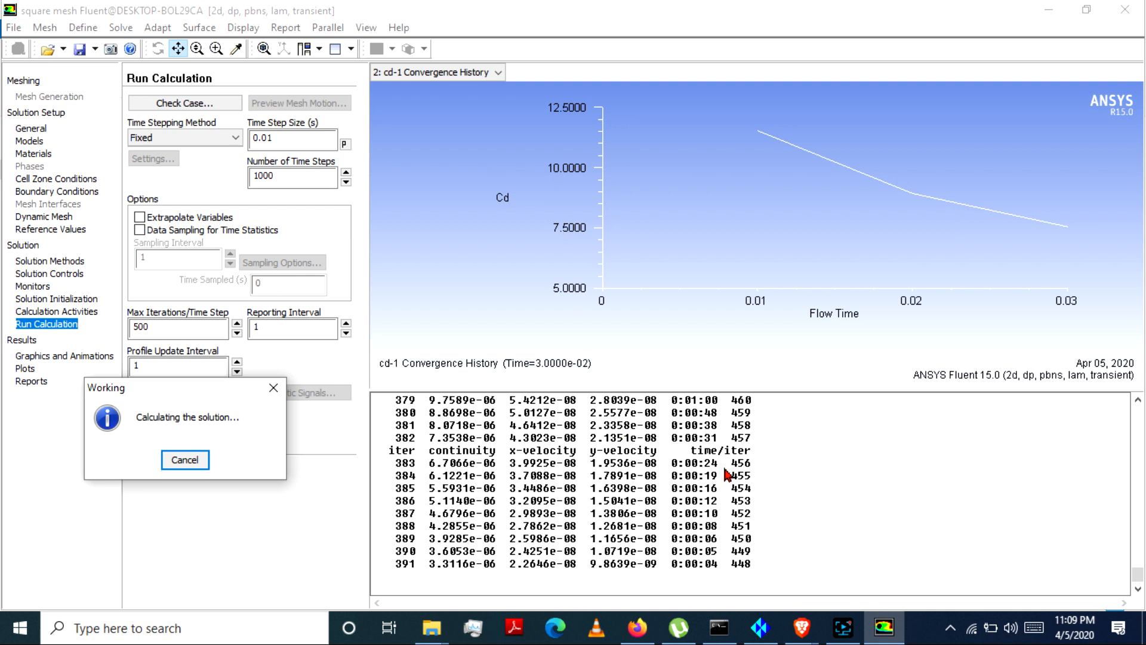
pyautogui.click(842, 627)
pyautogui.click(842, 628)
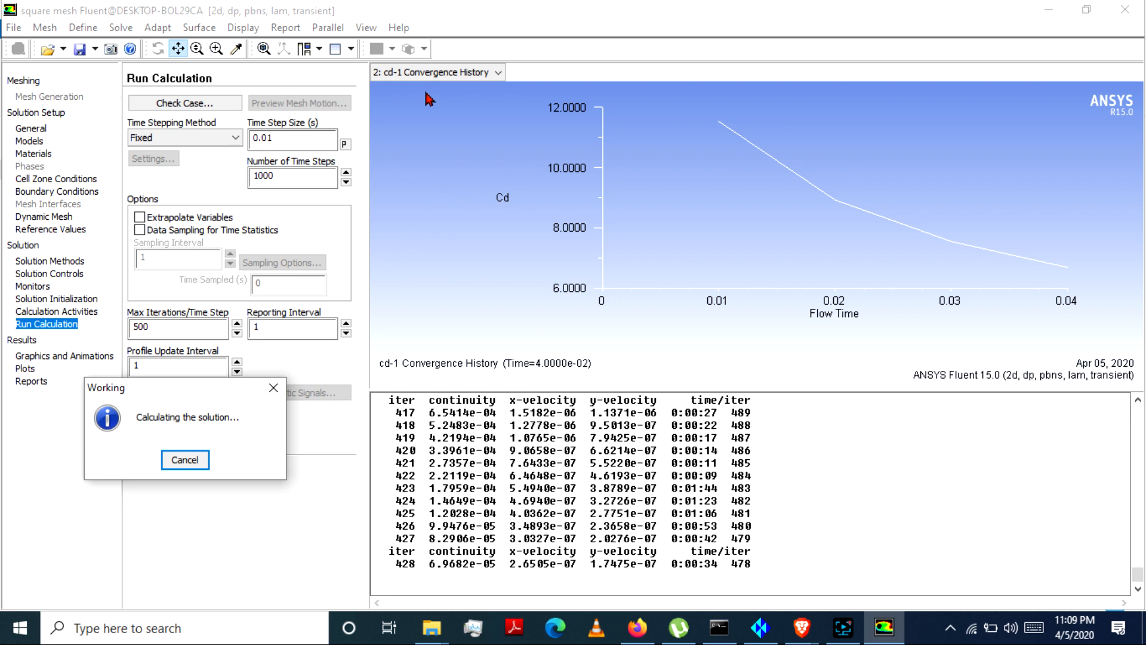
# Step: View the cl-1 convergence history, the cd-1 convergence history and the scaled residuals plots during the running calculation
pyautogui.click(463, 73)
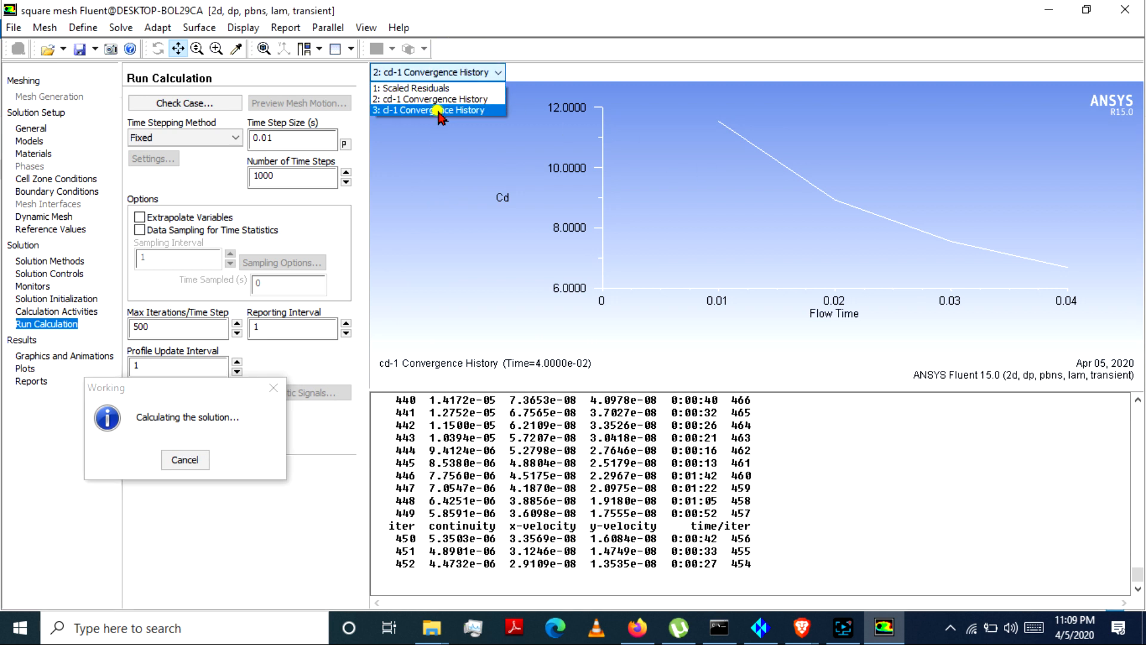
pyautogui.click(440, 112)
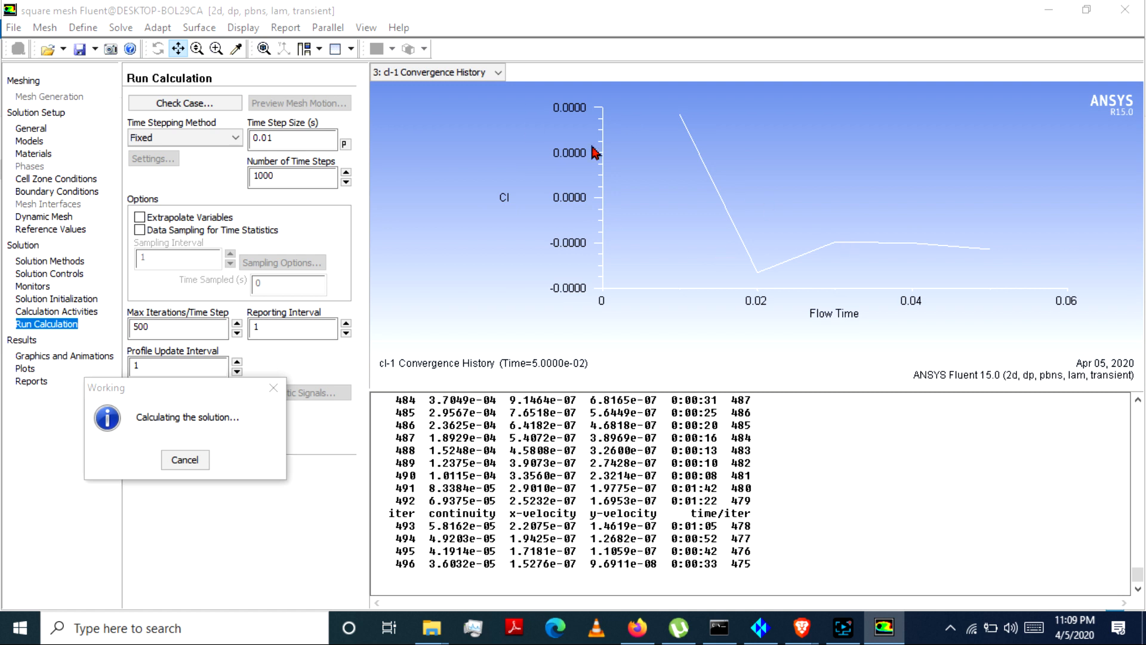
pyautogui.click(442, 76)
pyautogui.click(440, 100)
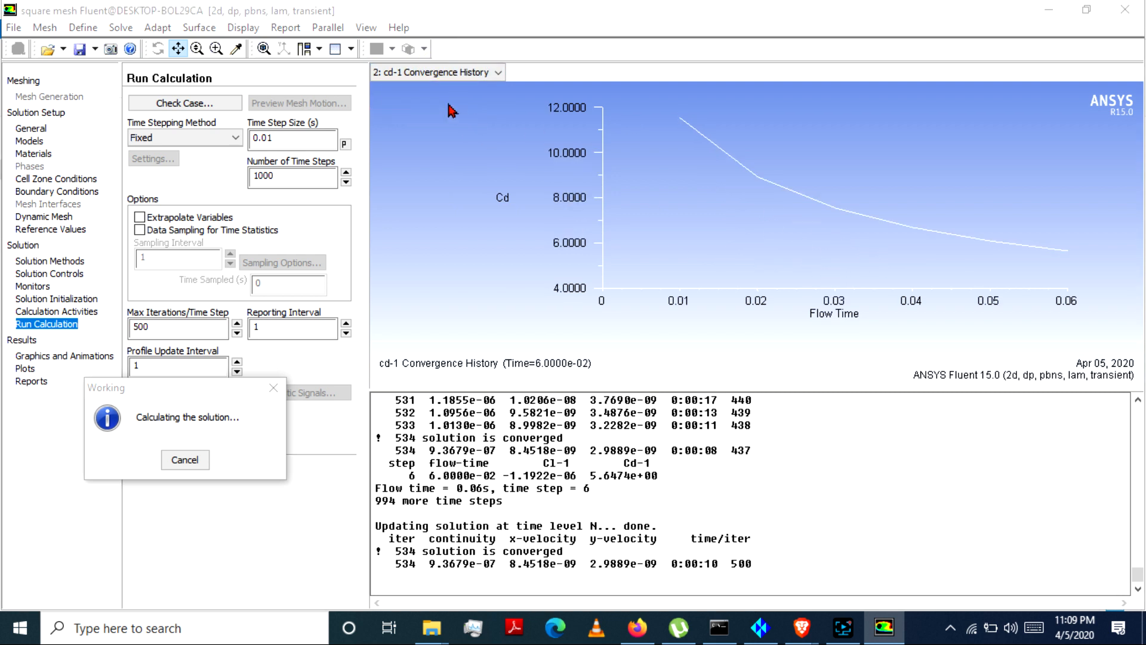
pyautogui.click(411, 72)
pyautogui.click(430, 89)
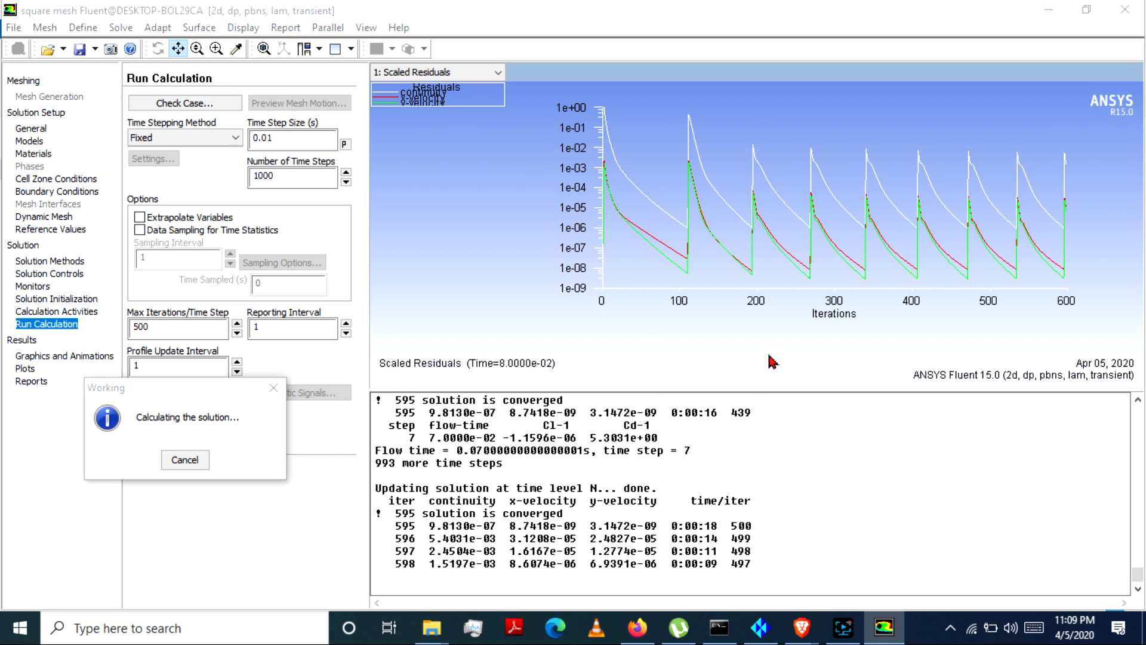
# Step: Switch to the sqaure cylinder folder in File Explorer and examine the autosaved square mesh case and data files
pyautogui.moveTo(887, 632)
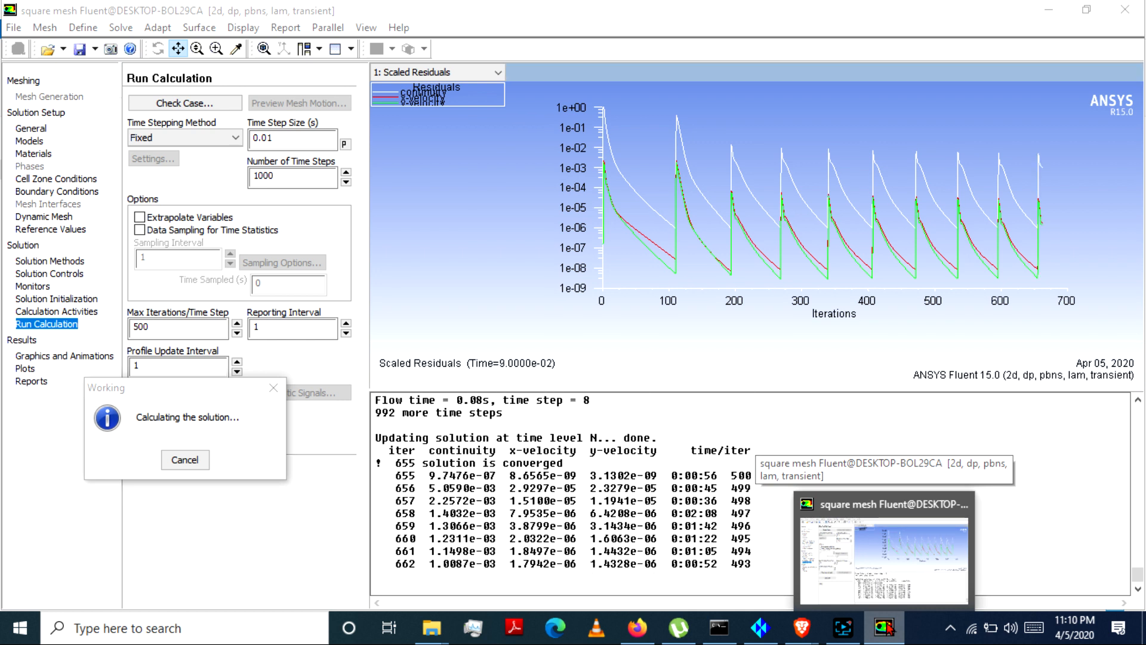
pyautogui.moveTo(886, 564)
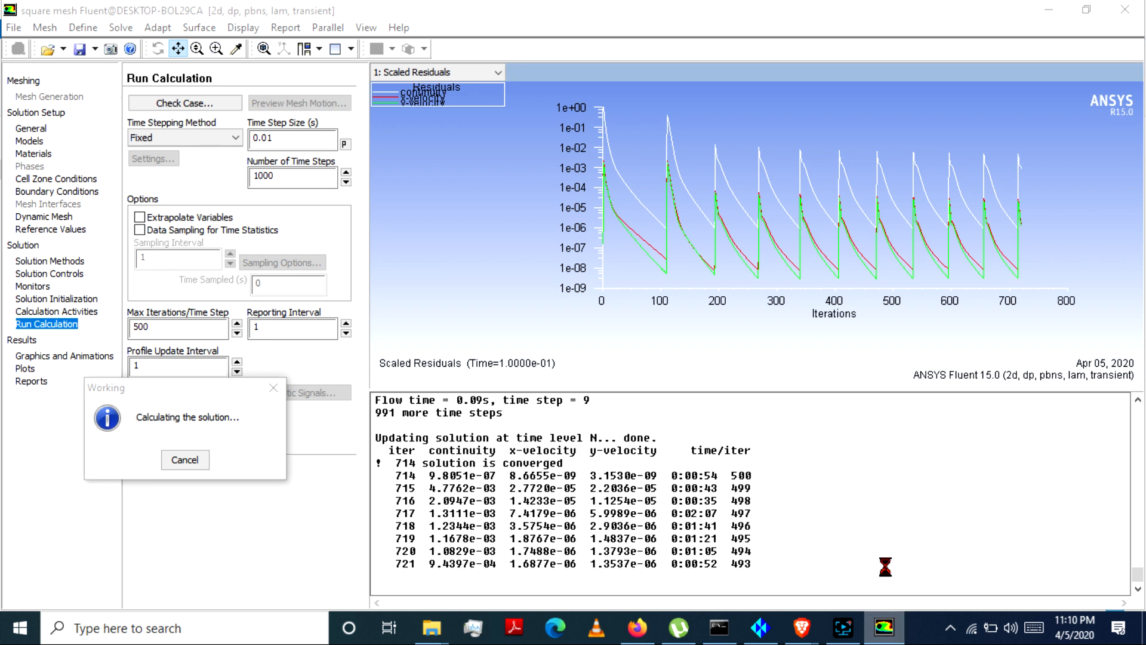
pyautogui.hotkey('alt', 'Tab')
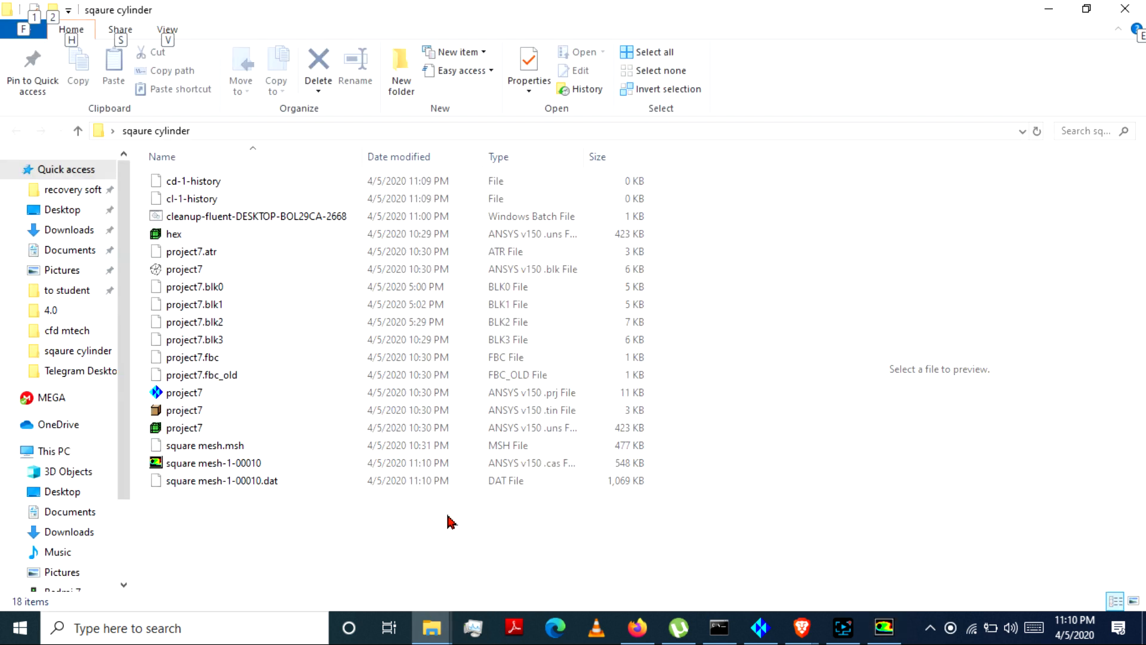
pyautogui.moveTo(365, 522); pyautogui.dragTo(346, 450)
pyautogui.click(294, 505)
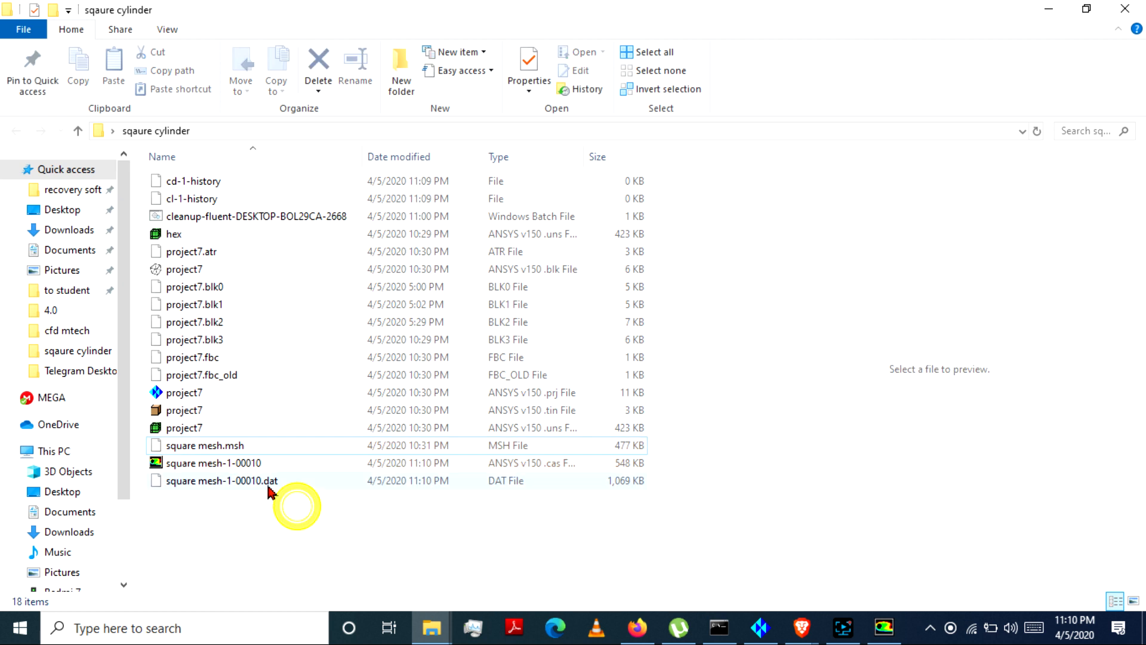
pyautogui.click(267, 468)
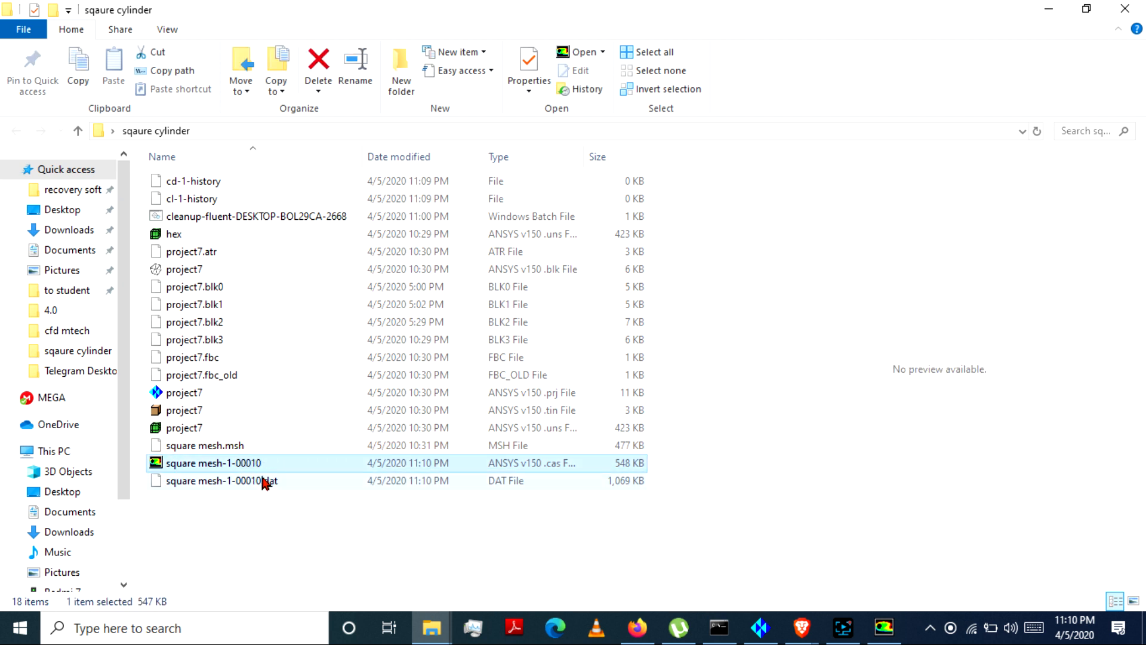
pyautogui.click(261, 481)
pyautogui.click(265, 509)
pyautogui.click(251, 463)
pyautogui.click(254, 479)
pyautogui.click(251, 463)
pyautogui.click(263, 480)
pyautogui.click(256, 461)
pyautogui.click(259, 481)
pyautogui.click(262, 464)
pyautogui.click(268, 463)
pyautogui.click(269, 481)
pyautogui.click(267, 463)
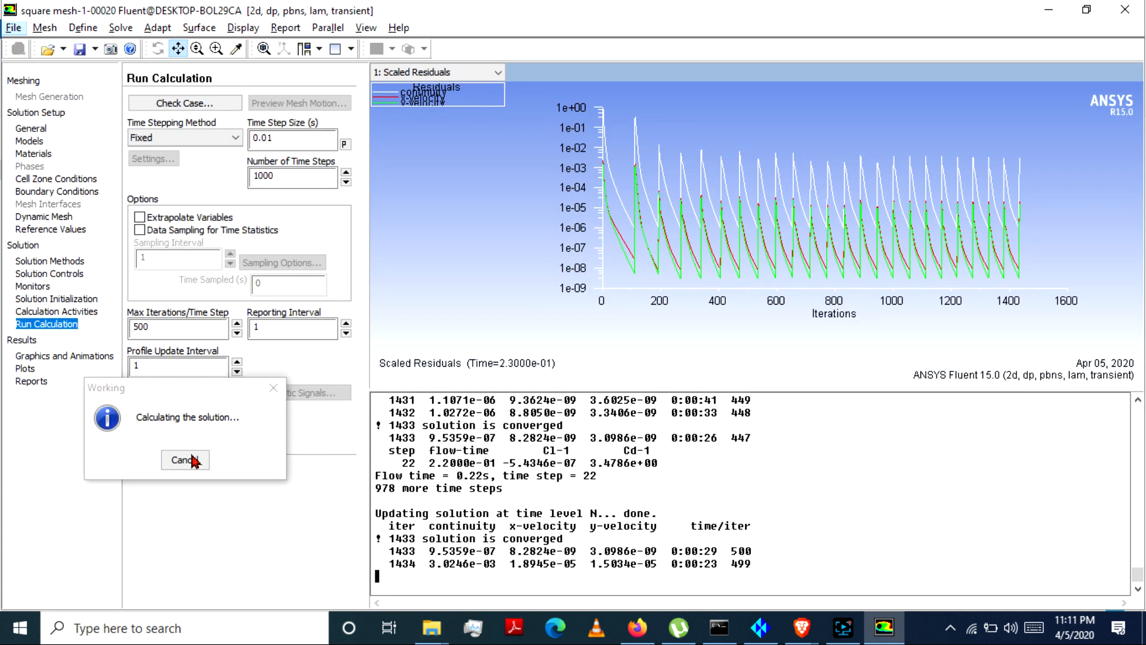
# Step: Interrupt the calculation and change the momentum discretization to Second Order Upwind, keeping pressure on Standard
pyautogui.click(188, 460)
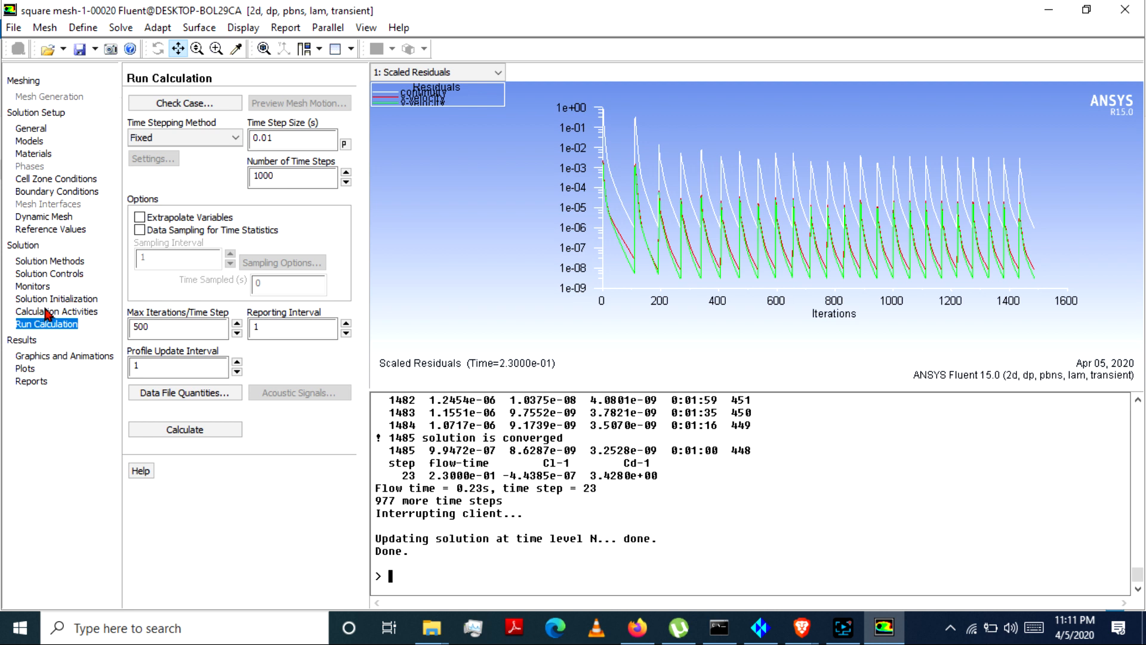
pyautogui.click(43, 260)
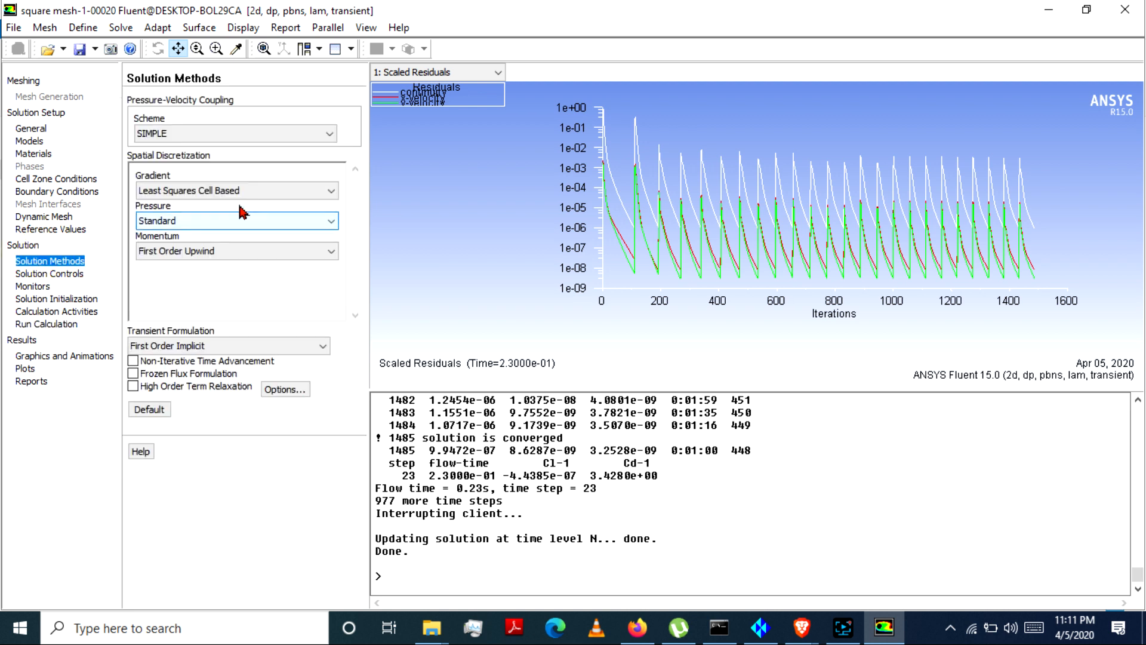
pyautogui.click(203, 220)
pyautogui.click(179, 231)
pyautogui.click(179, 252)
pyautogui.click(182, 282)
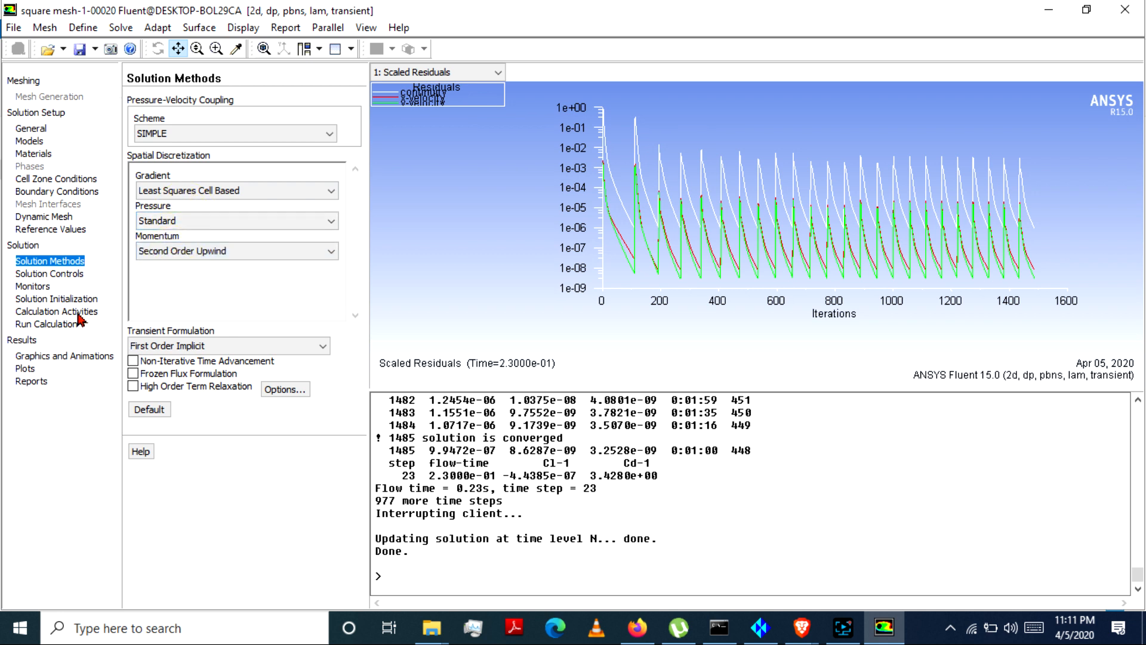
# Step: Resume the calculation for 1000 time steps with the 0.01 s time step
pyautogui.click(60, 324)
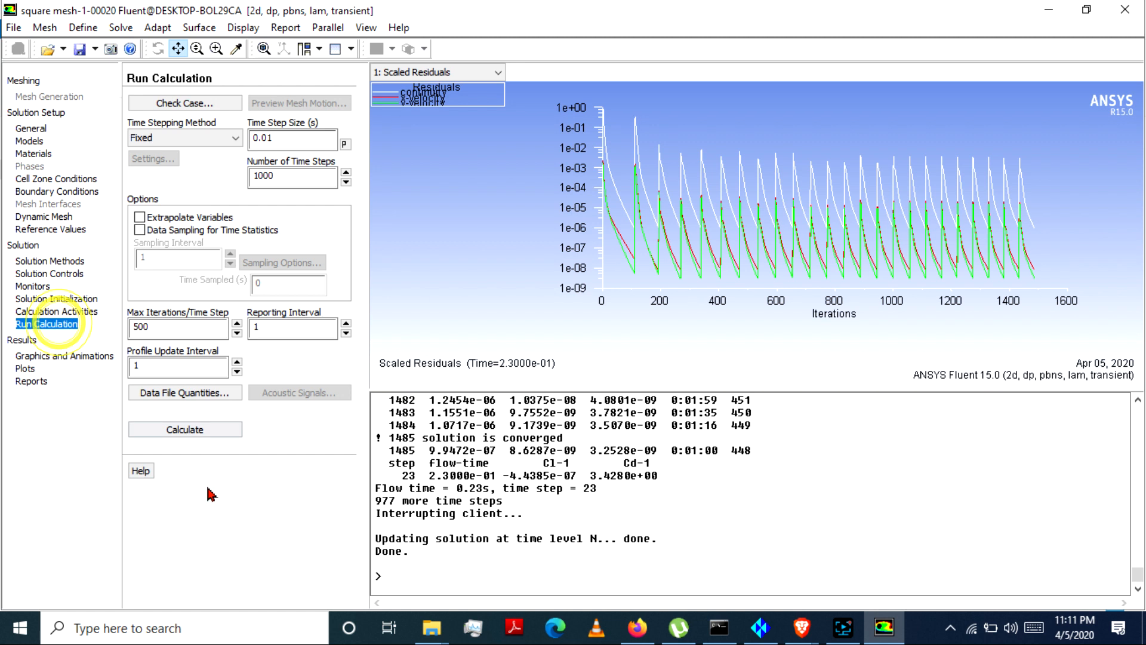
pyautogui.click(185, 429)
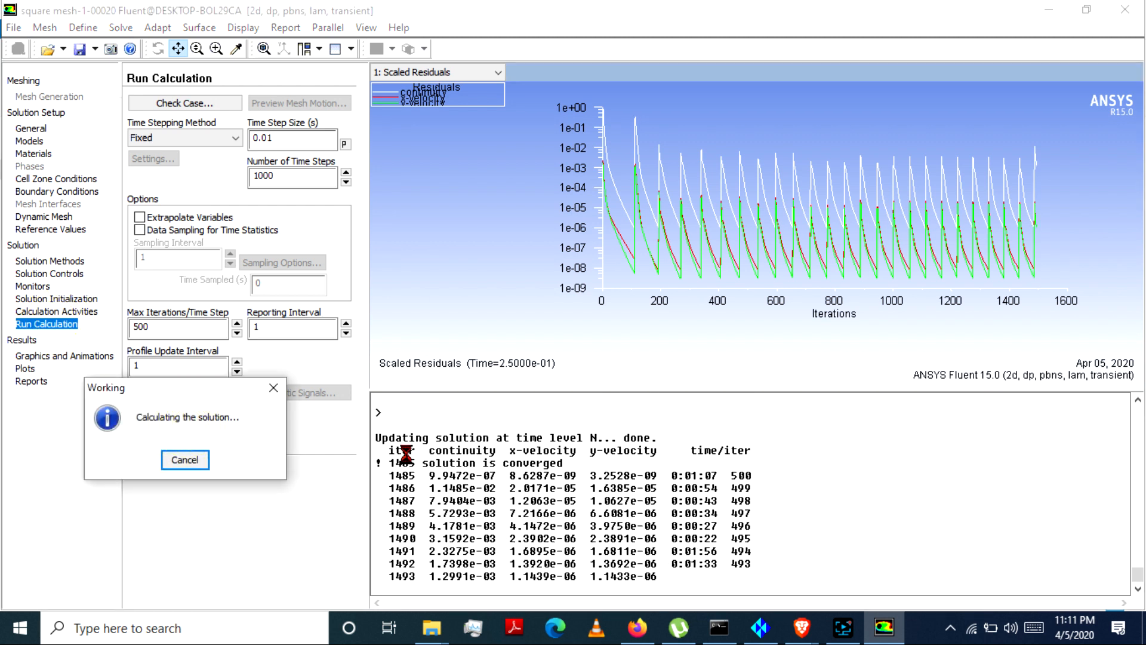
pyautogui.moveTo(432, 628)
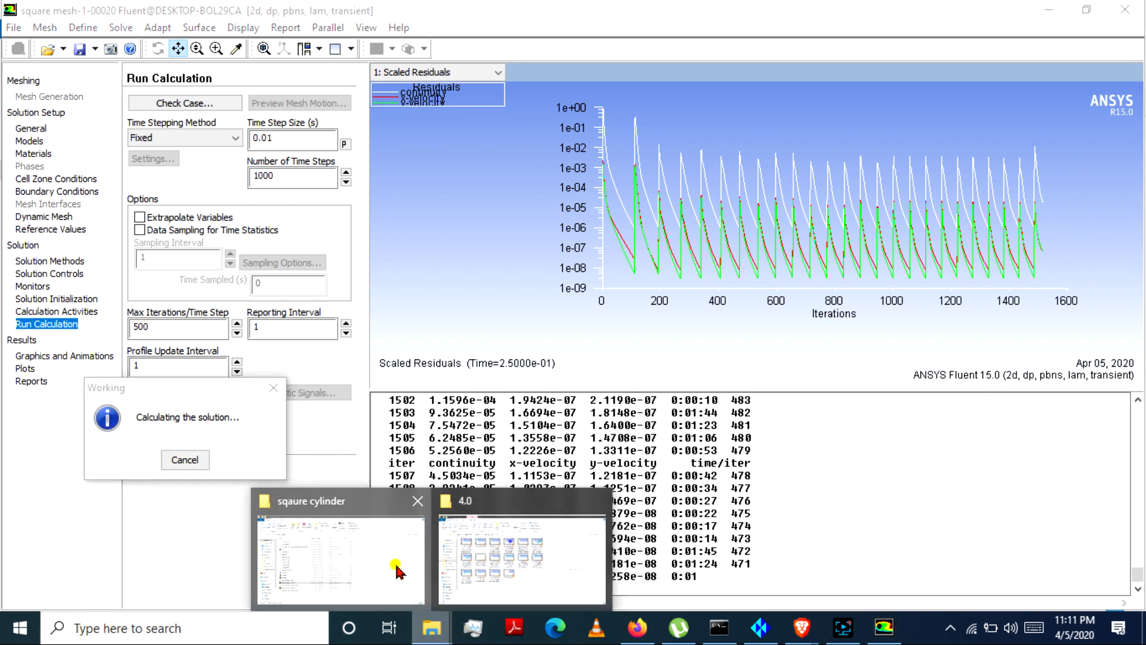
# Step: Switch to the sqaure cylinder folder in File Explorer and examine the cd-1-history and cl-1-history monitor files
pyautogui.click(395, 561)
pyautogui.click(222, 188)
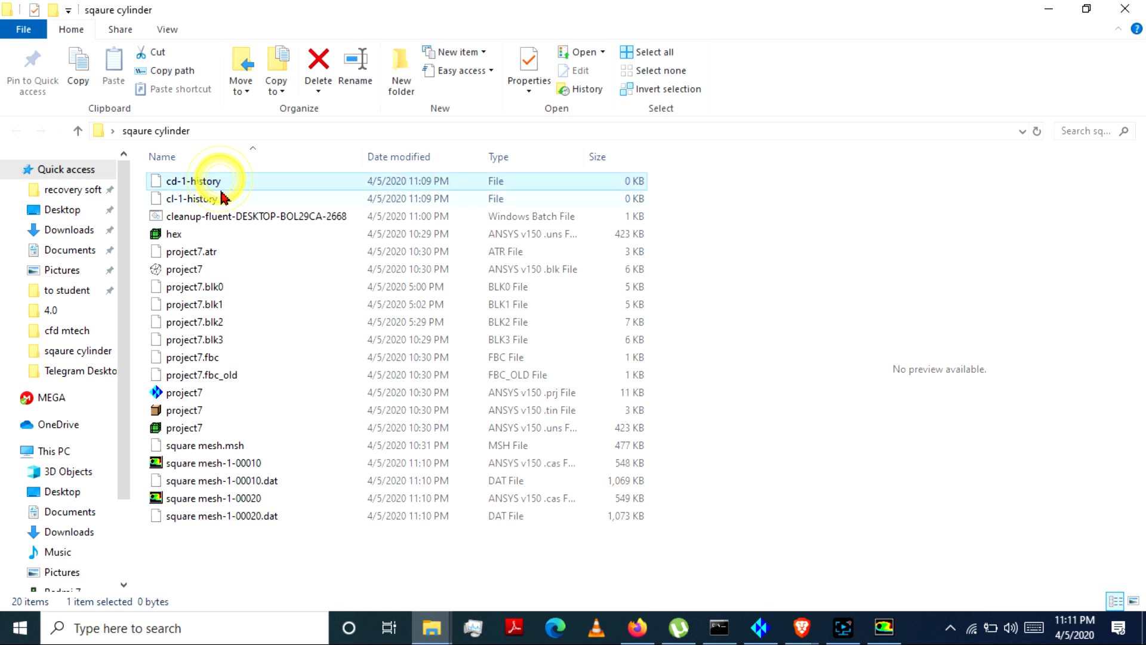
pyautogui.click(221, 192)
pyautogui.click(221, 179)
pyautogui.click(215, 192)
pyautogui.click(215, 169)
pyautogui.click(216, 178)
pyautogui.click(205, 192)
pyautogui.click(220, 179)
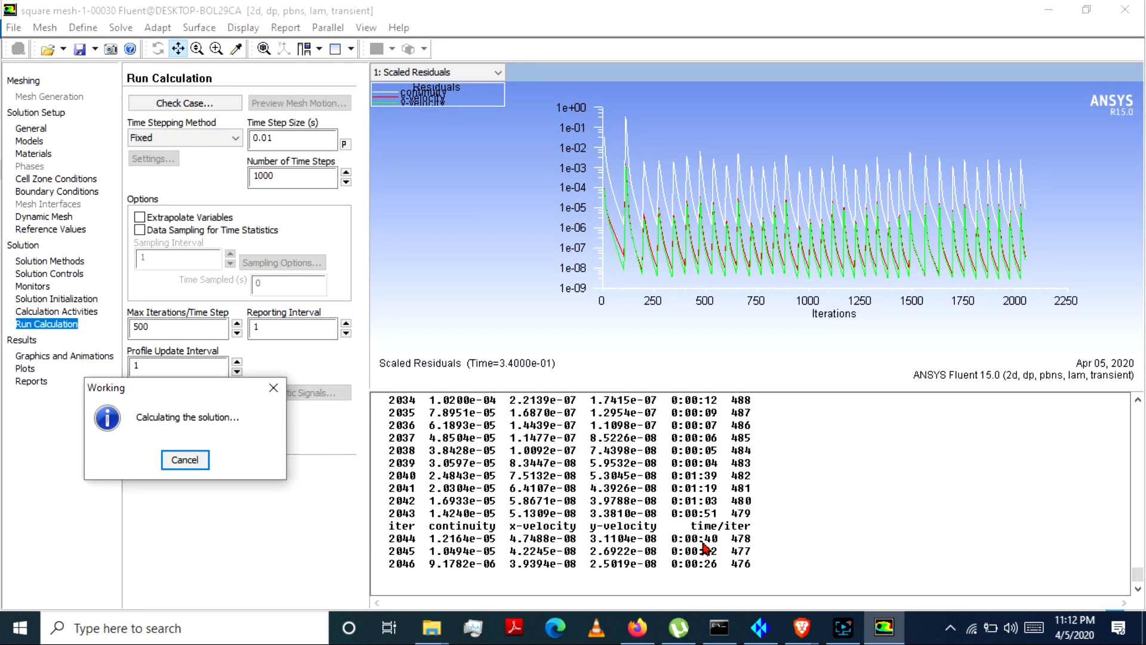
# Step: Interrupt the running transient calculation
pyautogui.click(841, 626)
pyautogui.click(841, 626)
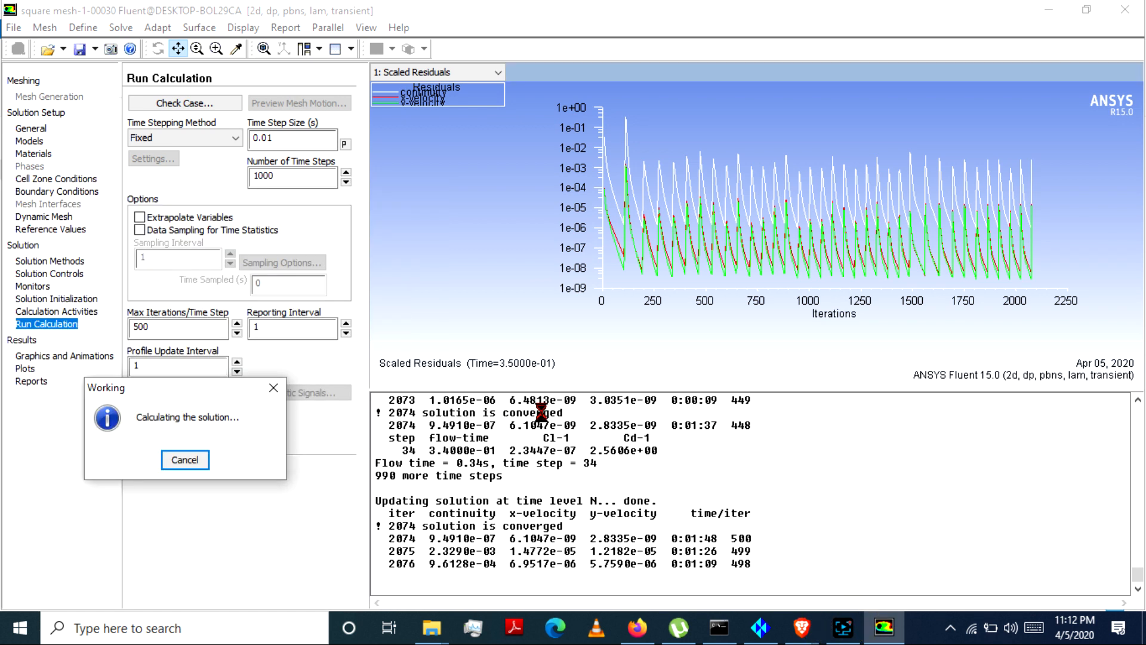
pyautogui.click(198, 460)
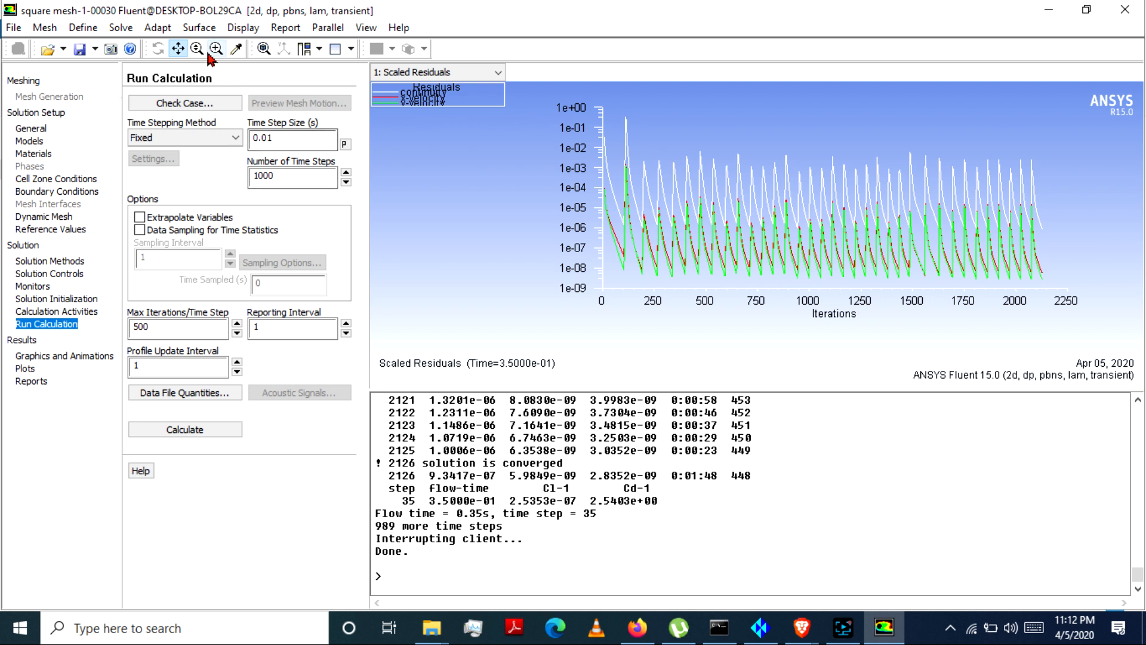
# Step: View the contour plot settings under Graphics and Animations and close them without displaying a plot
pyautogui.click(236, 28)
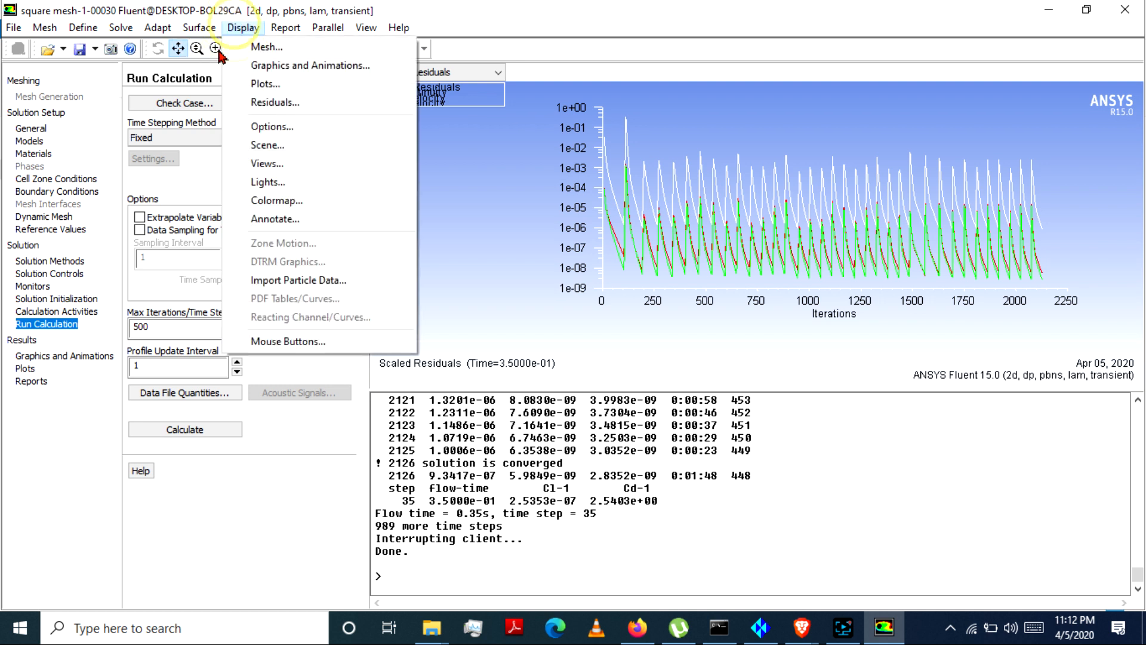
pyautogui.click(263, 65)
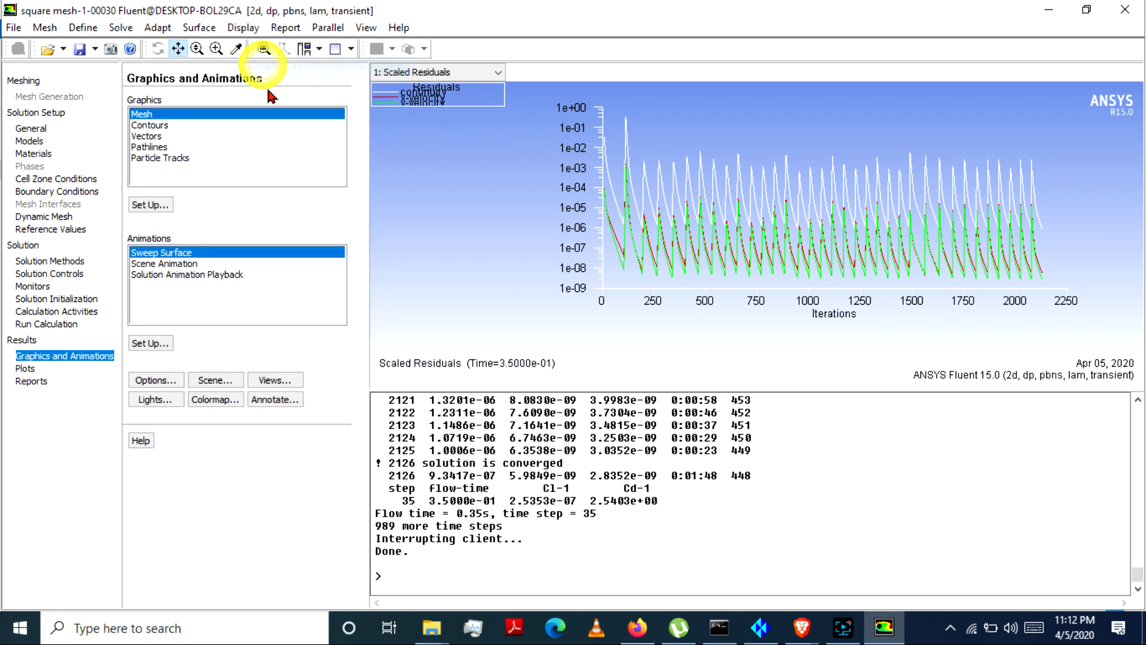
pyautogui.doubleClick(154, 126)
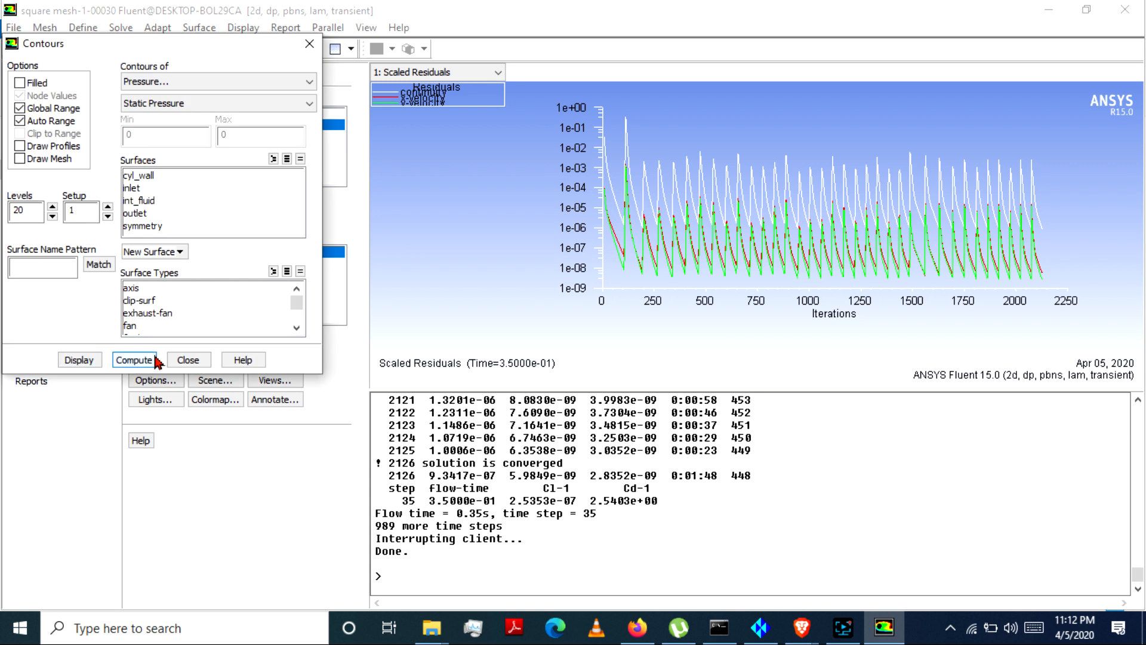
pyautogui.click(187, 361)
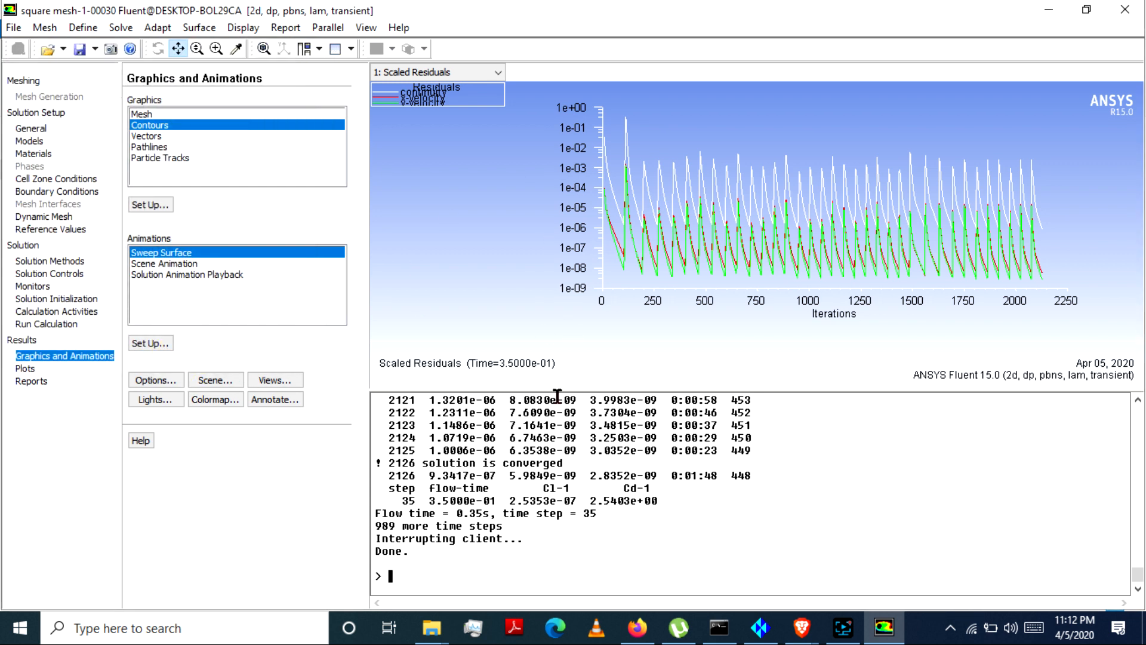